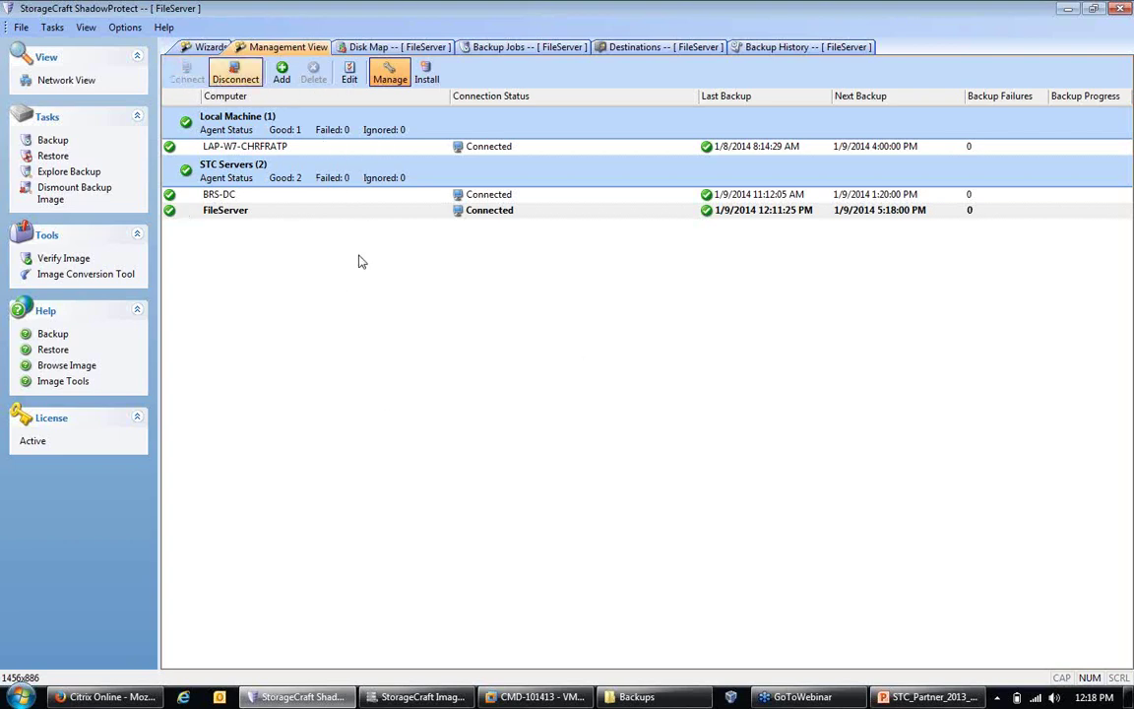
Step: Pick the BRS-DC row in Management View so the console manages BRS-DC instead of FileServer
left_click(286, 150)
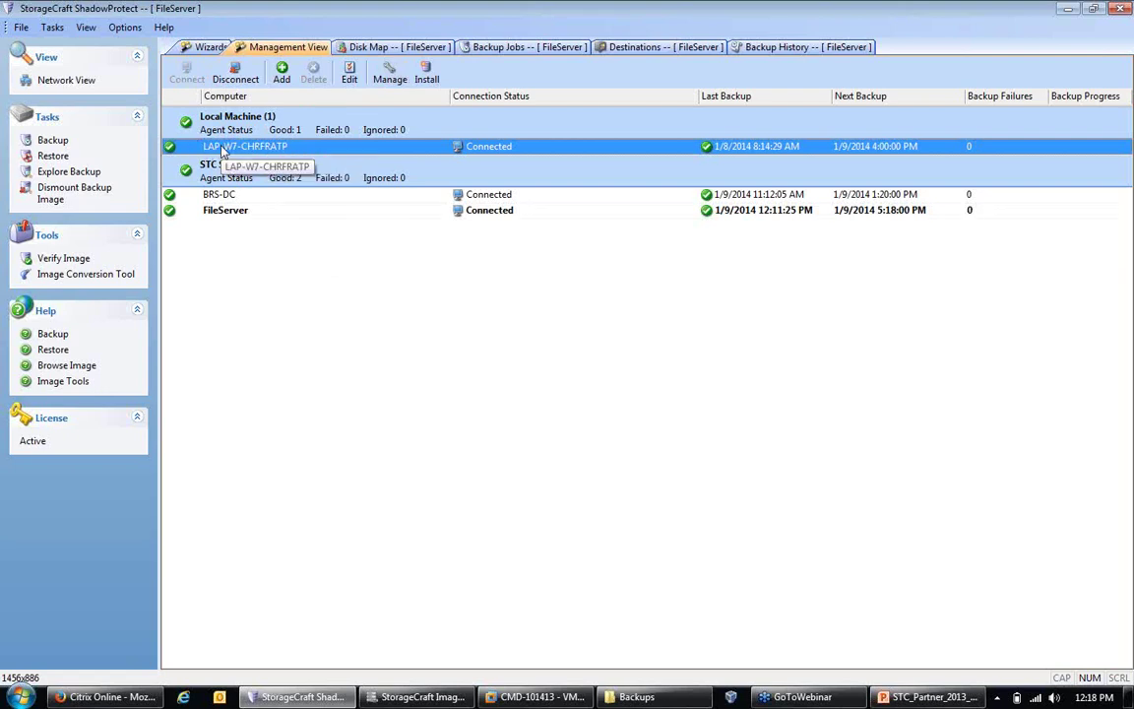
left_click(226, 196)
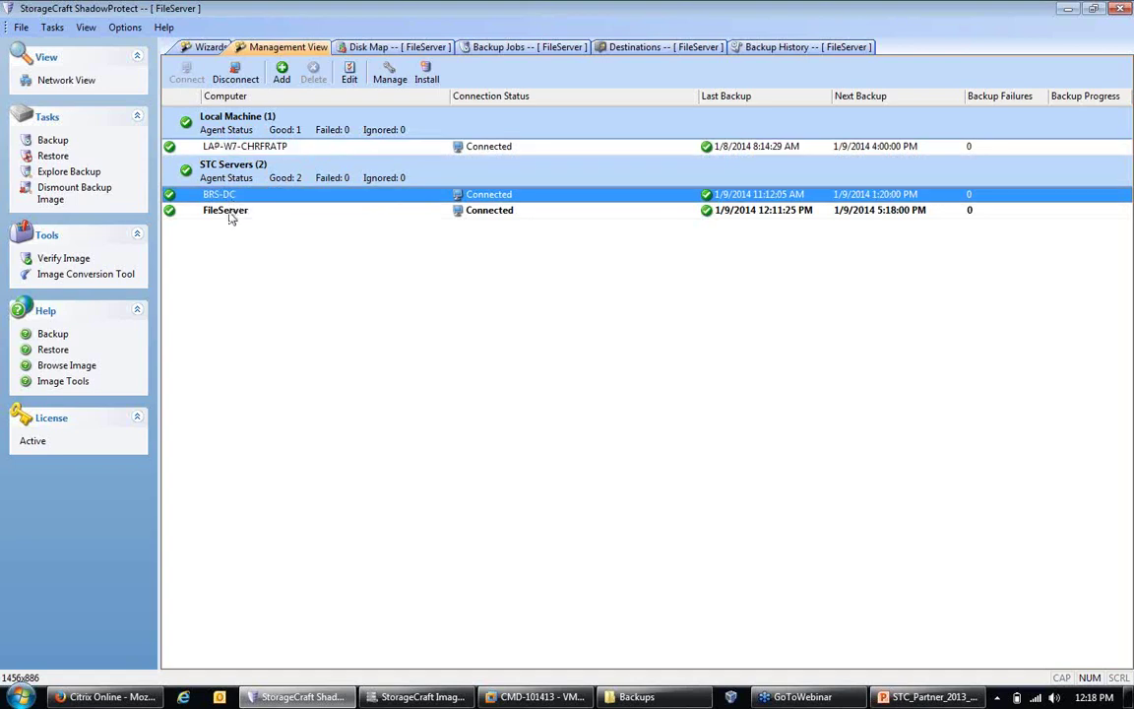
left_click(227, 211)
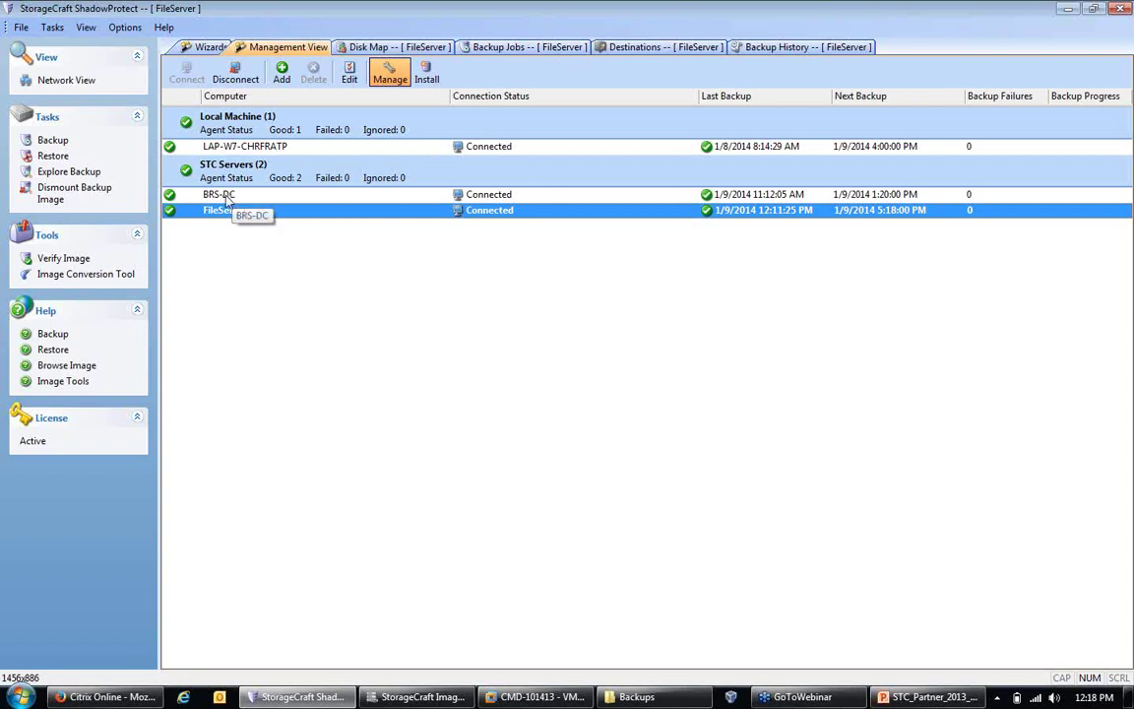
left_click(227, 197)
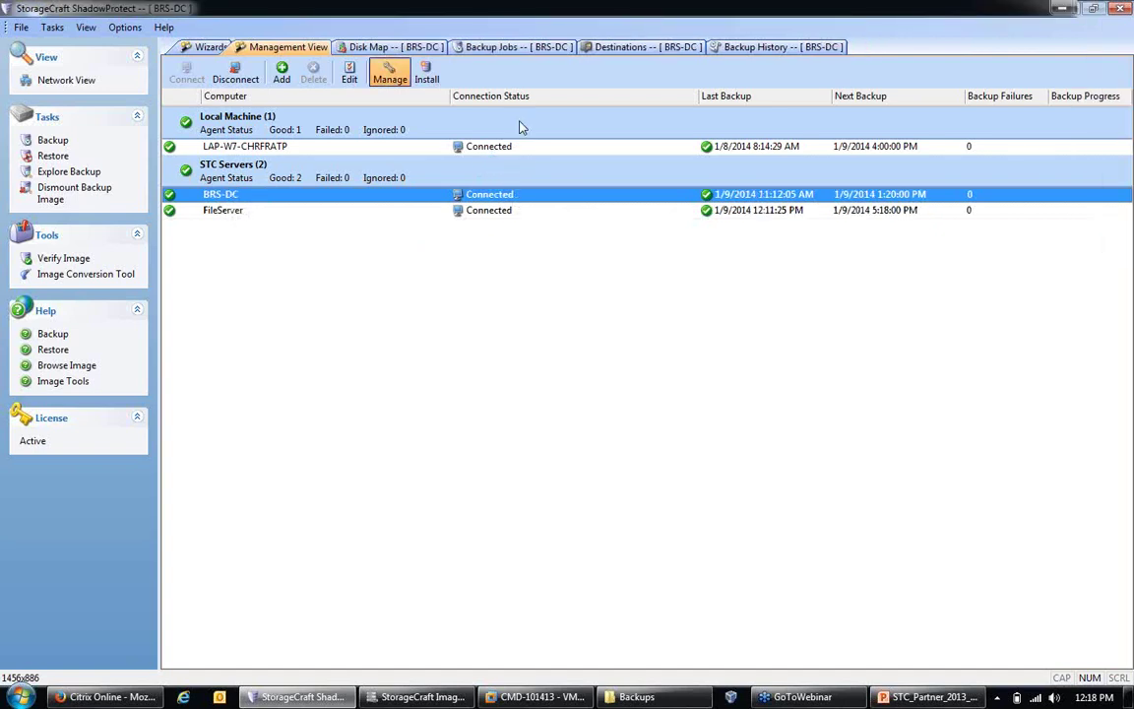
Step: Check BRS-DC's Backup Jobs, Disk Map and Destinations tabs, ending on Backup History
left_click(502, 53)
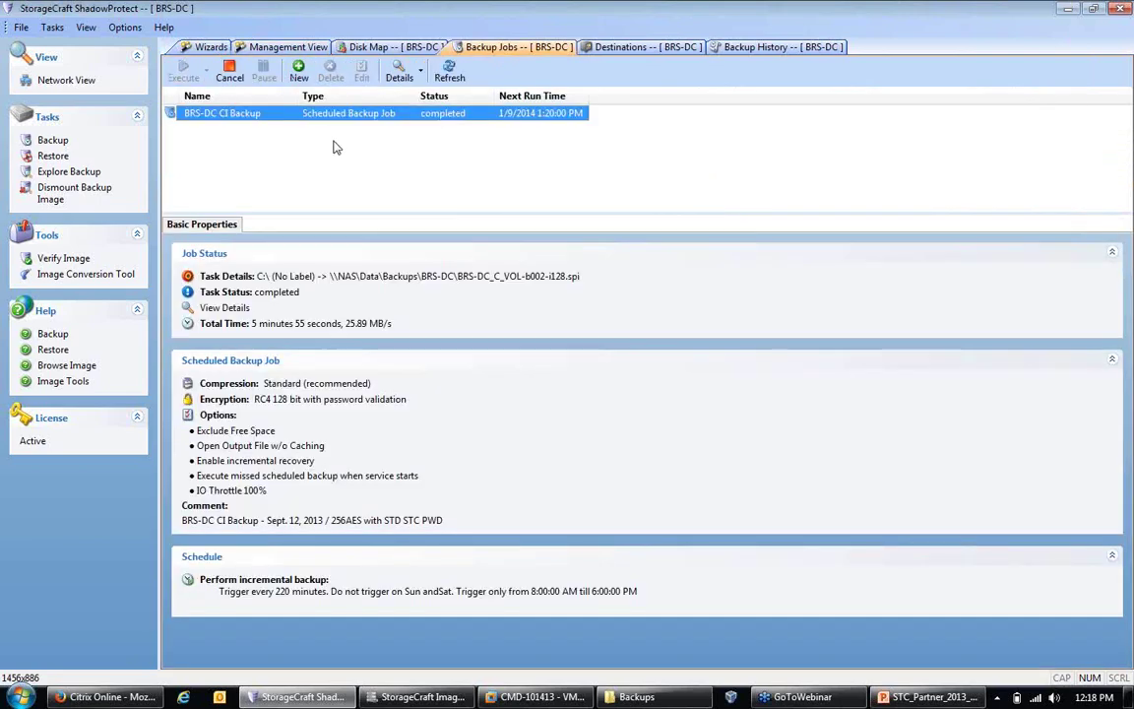
left_click(389, 47)
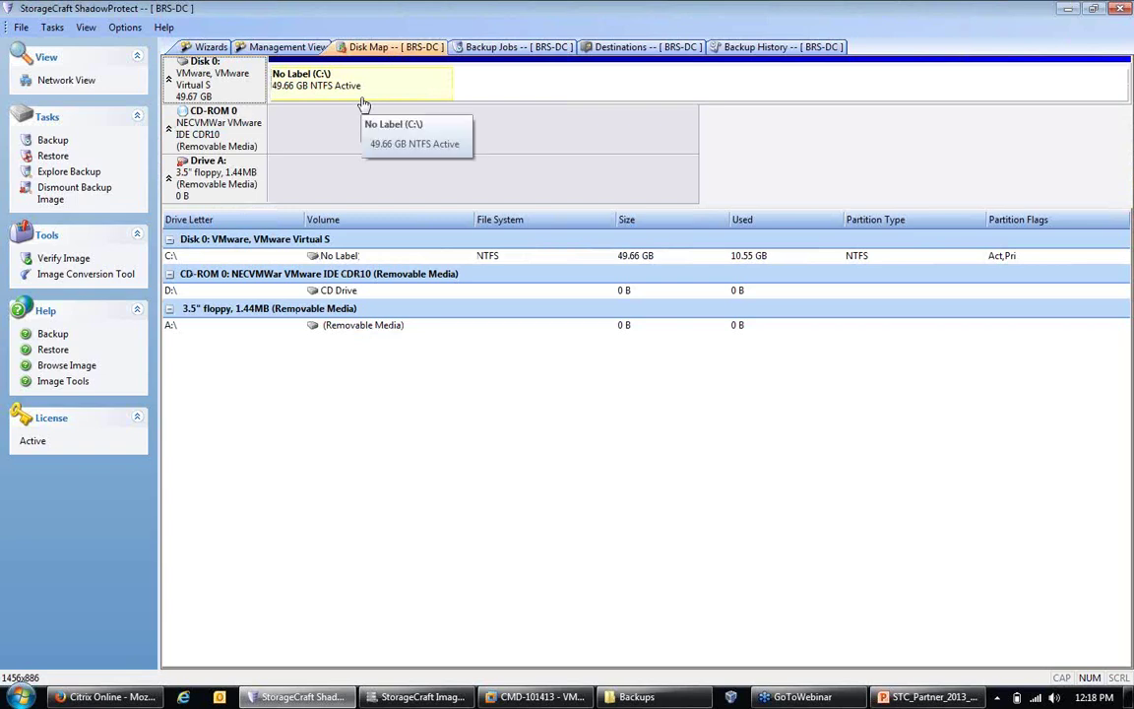
left_click(642, 49)
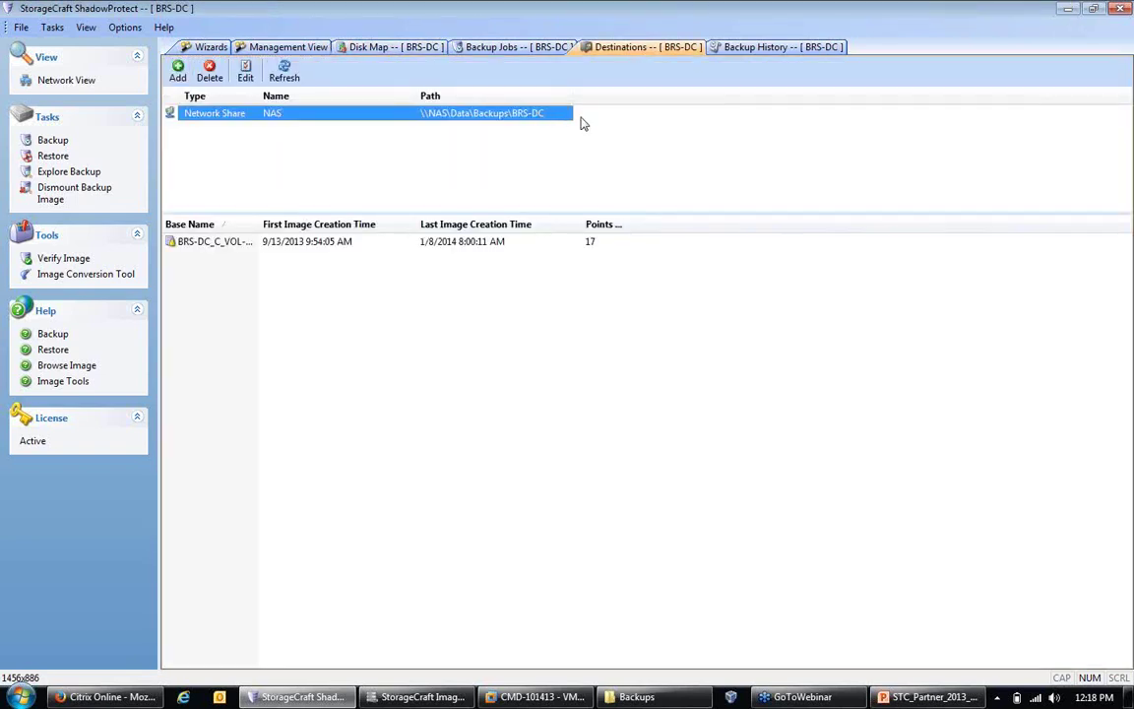
left_click(731, 51)
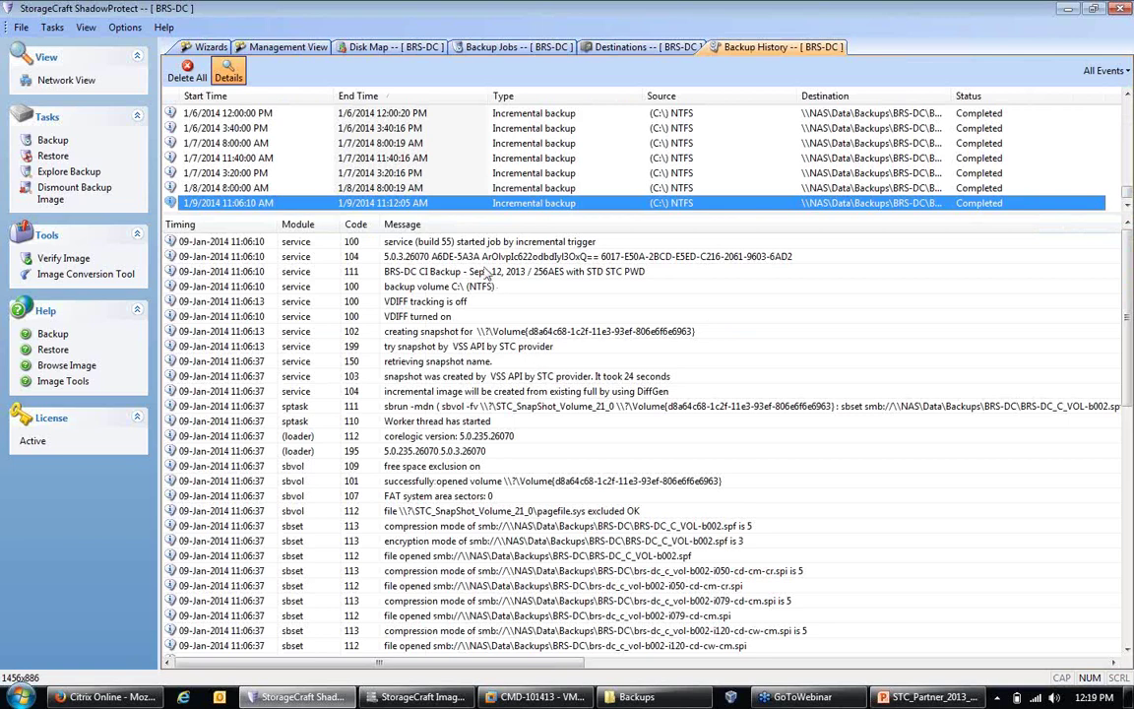
Step: Enlarge the backup run list, inspect the 'VDIFF tracking is off' entry, then return to Management View
left_click_drag(467, 212, 467, 326)
left_click(507, 416)
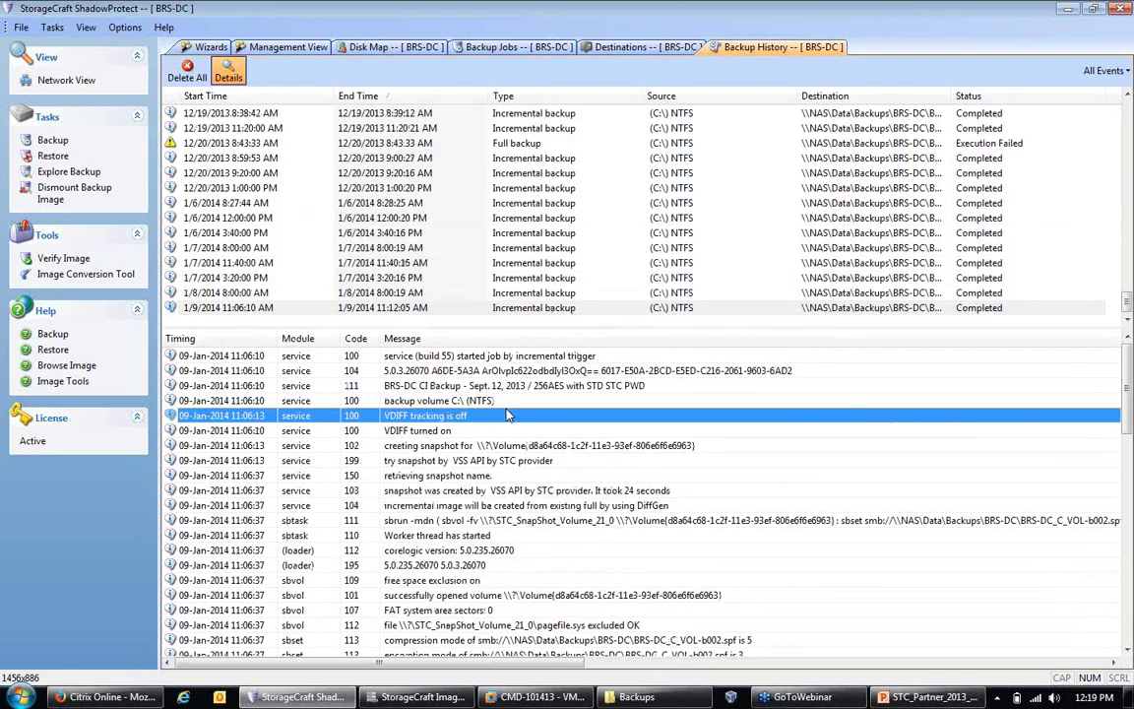
scroll(507, 416, "down", 15)
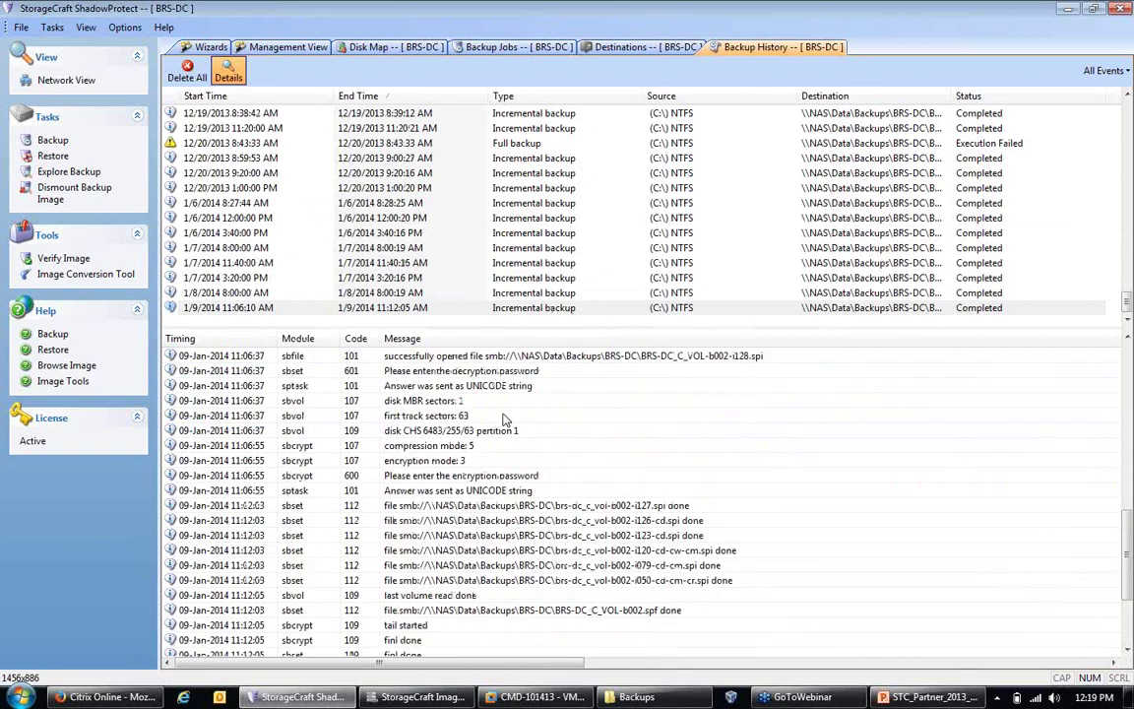
scroll(503, 420, "up", 15)
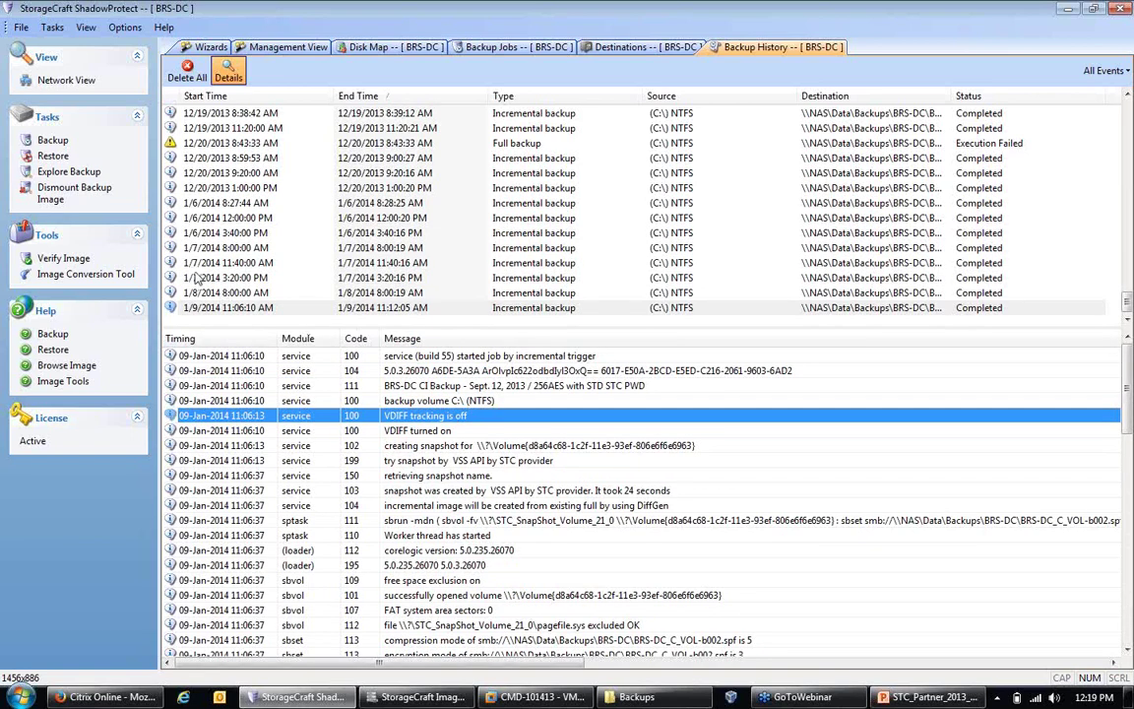
left_click(293, 49)
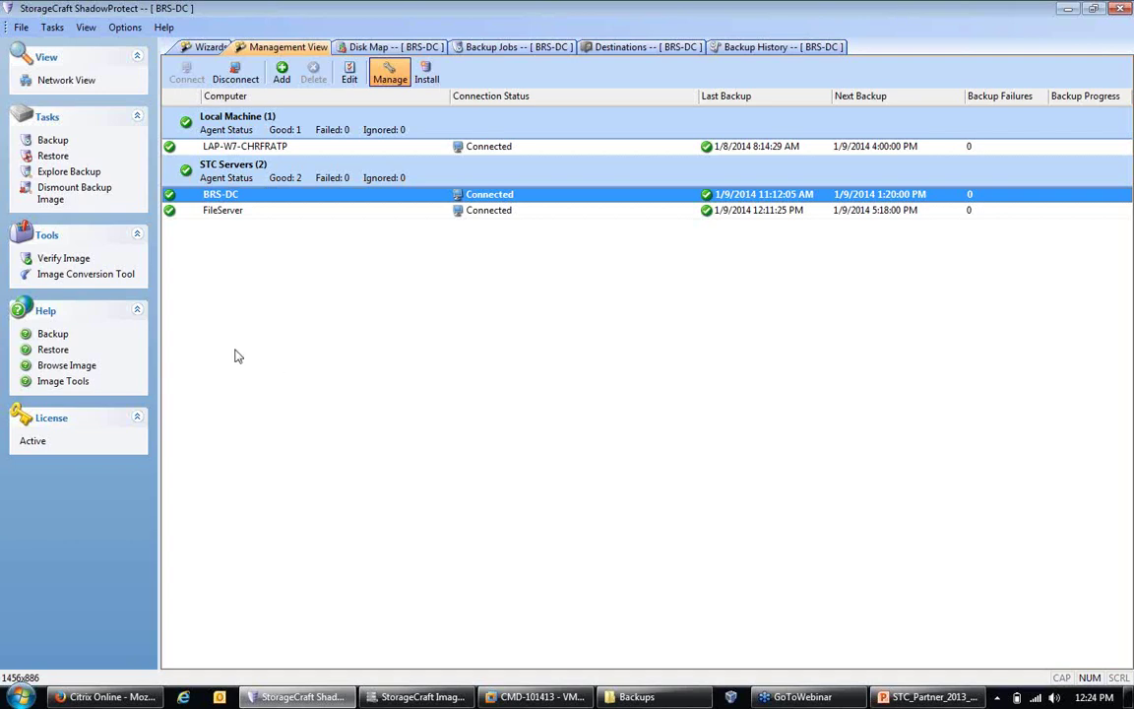
left_click(86, 275)
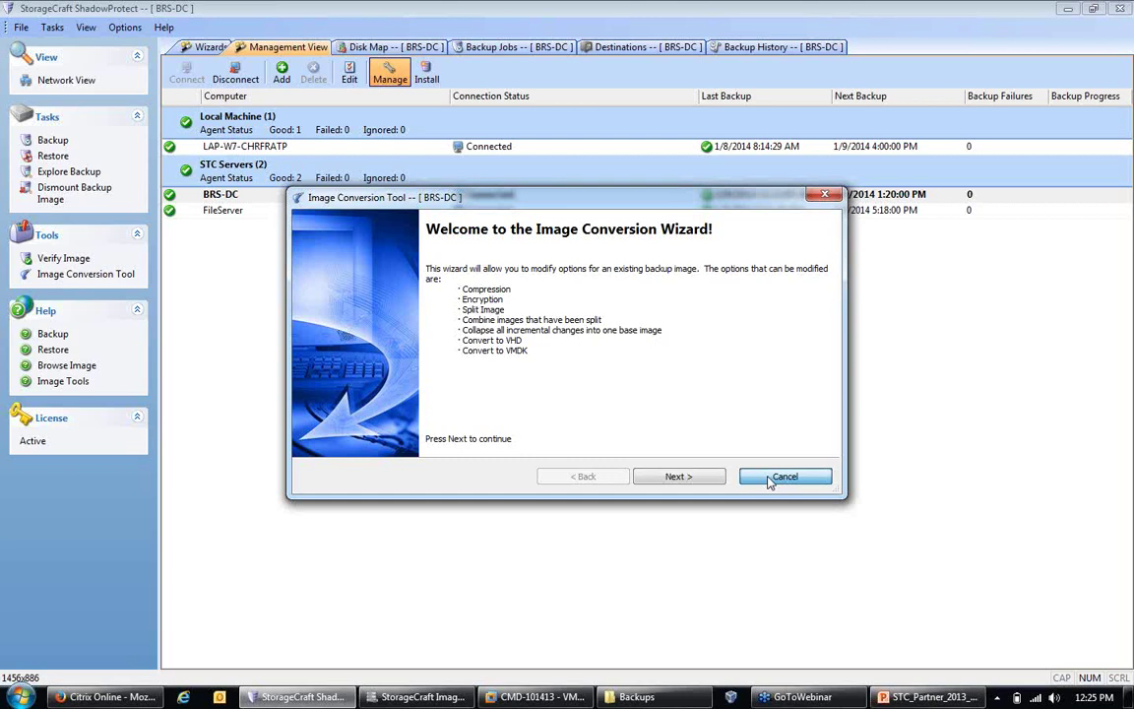
left_click(784, 477)
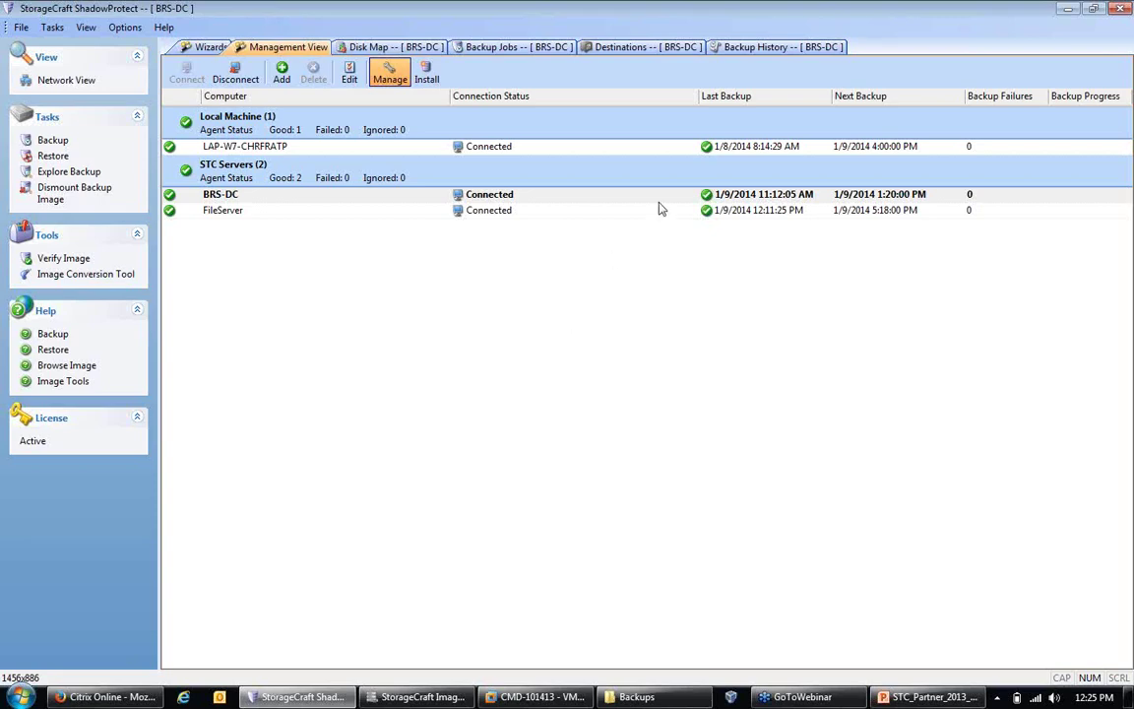
Step: Bring the Backups Explorer window forward, open Sconi-W530 and select the i136-cd.spi incremental image
left_click(1067, 9)
left_click(648, 699)
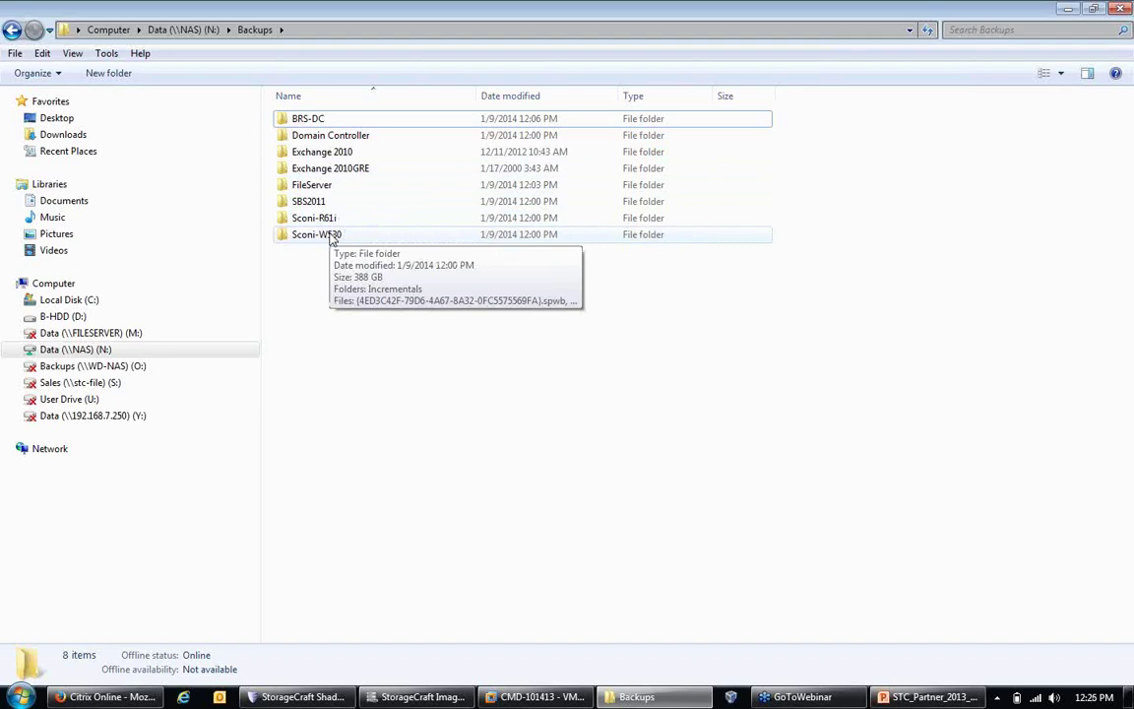
double_click(332, 237)
scroll(331, 239, "down", 3)
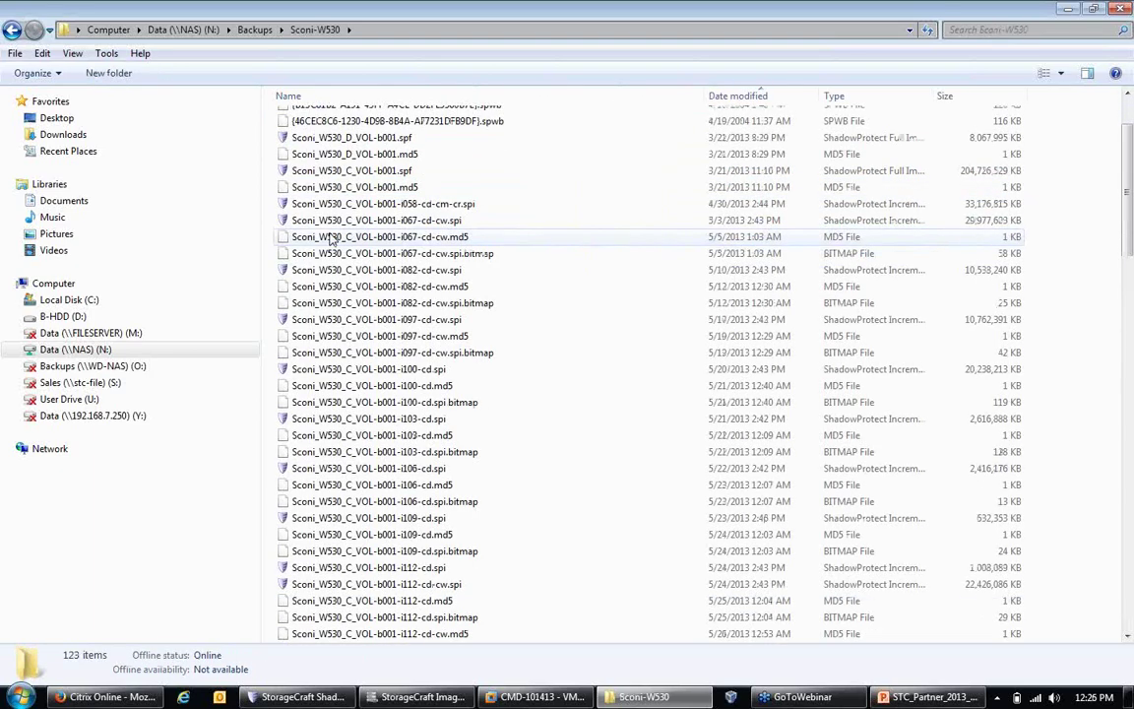
scroll(332, 239, "down", 14)
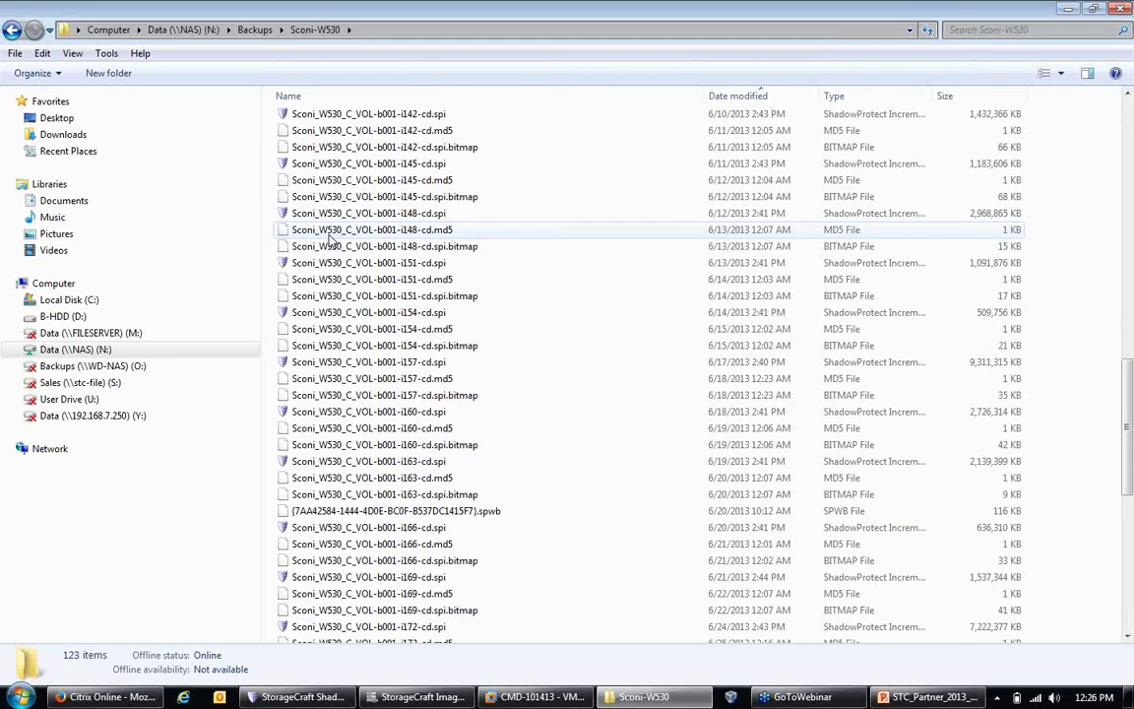
scroll(332, 239, "up", 3)
left_click(335, 214)
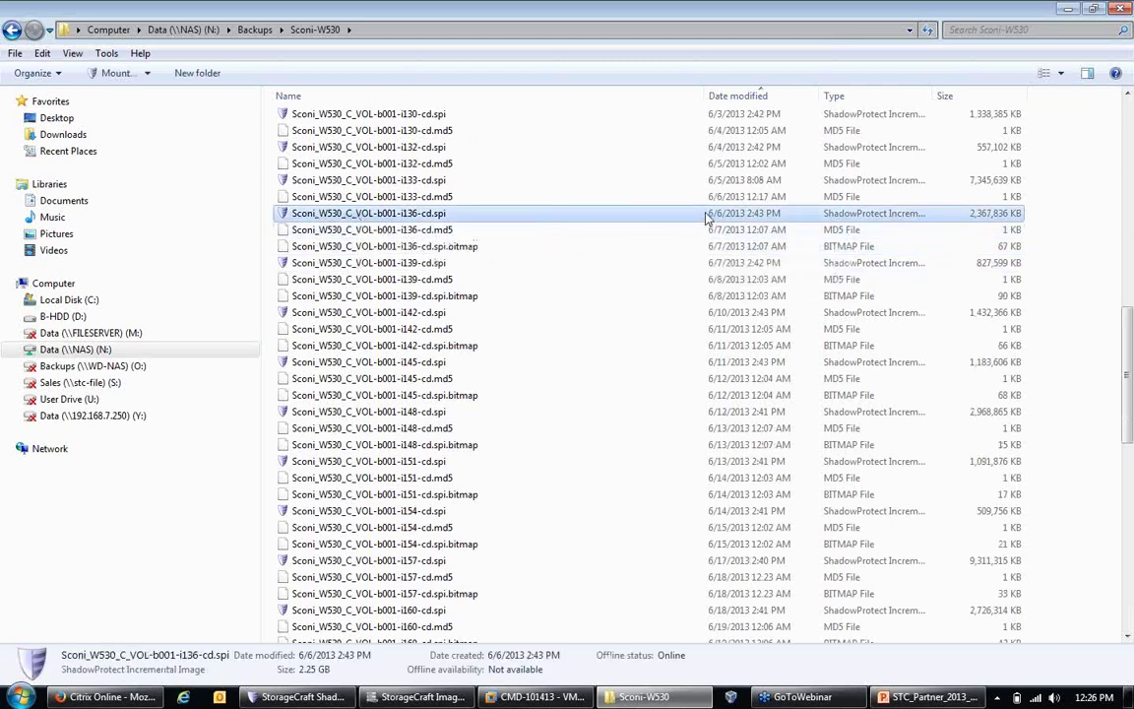
Step: Quick-mount the i136 image and browse through Users and the profile into My Documents
right_click(386, 219)
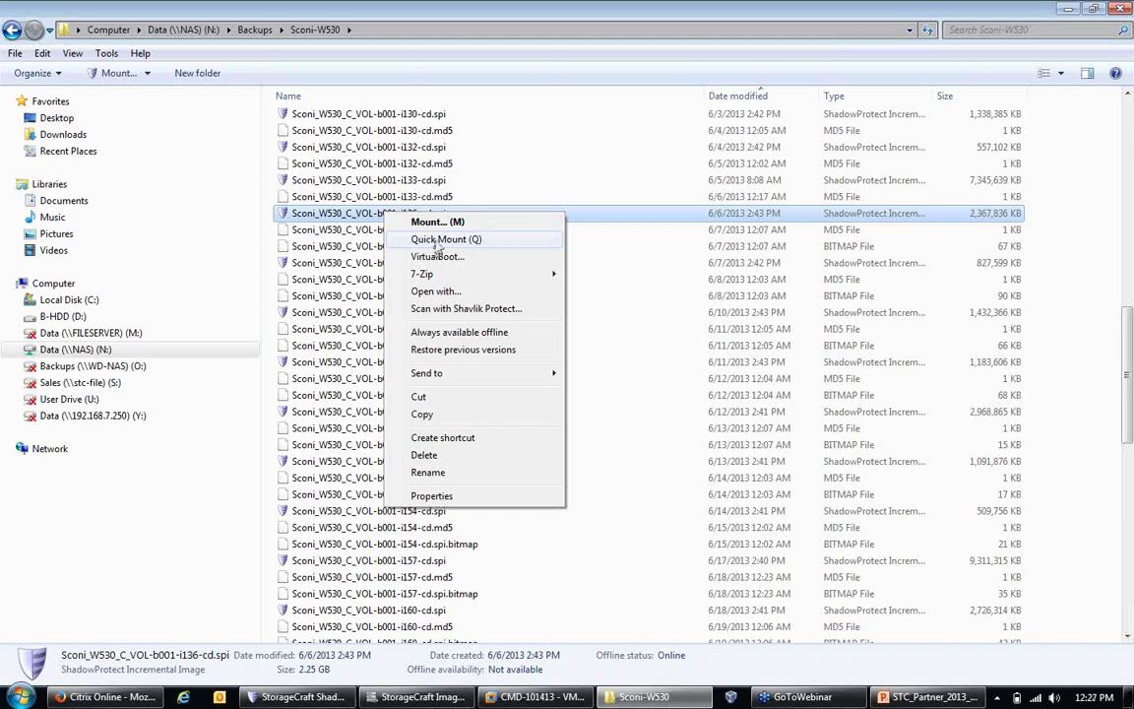
left_click(435, 242)
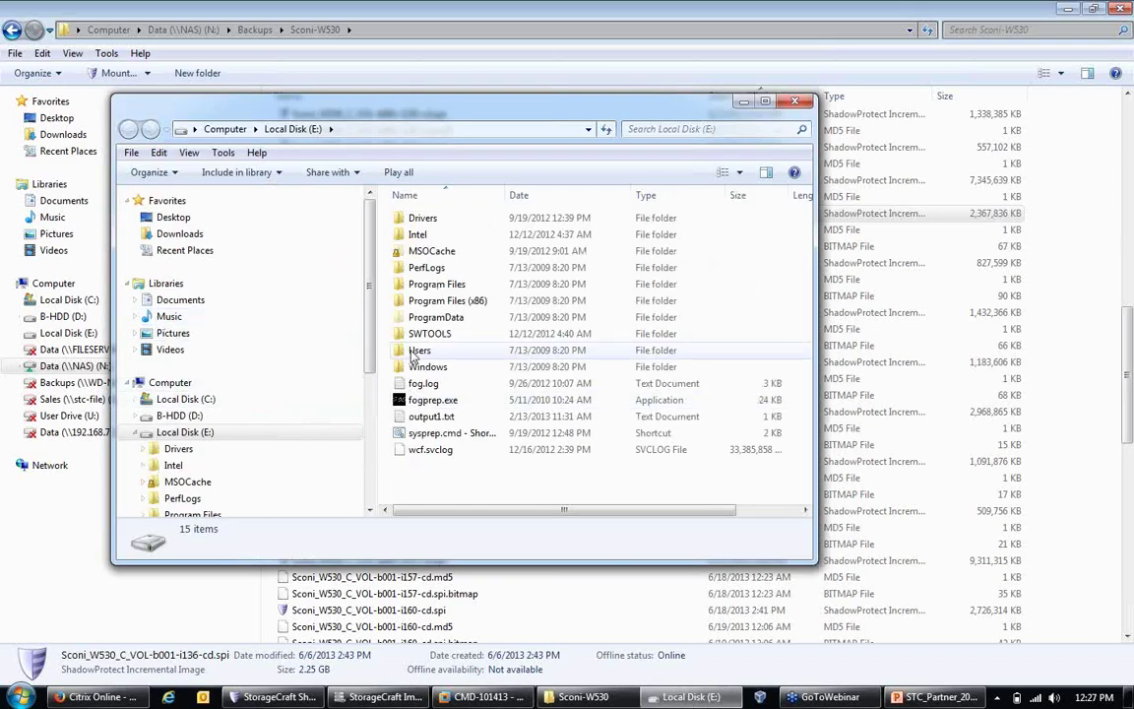
double_click(417, 350)
double_click(435, 252)
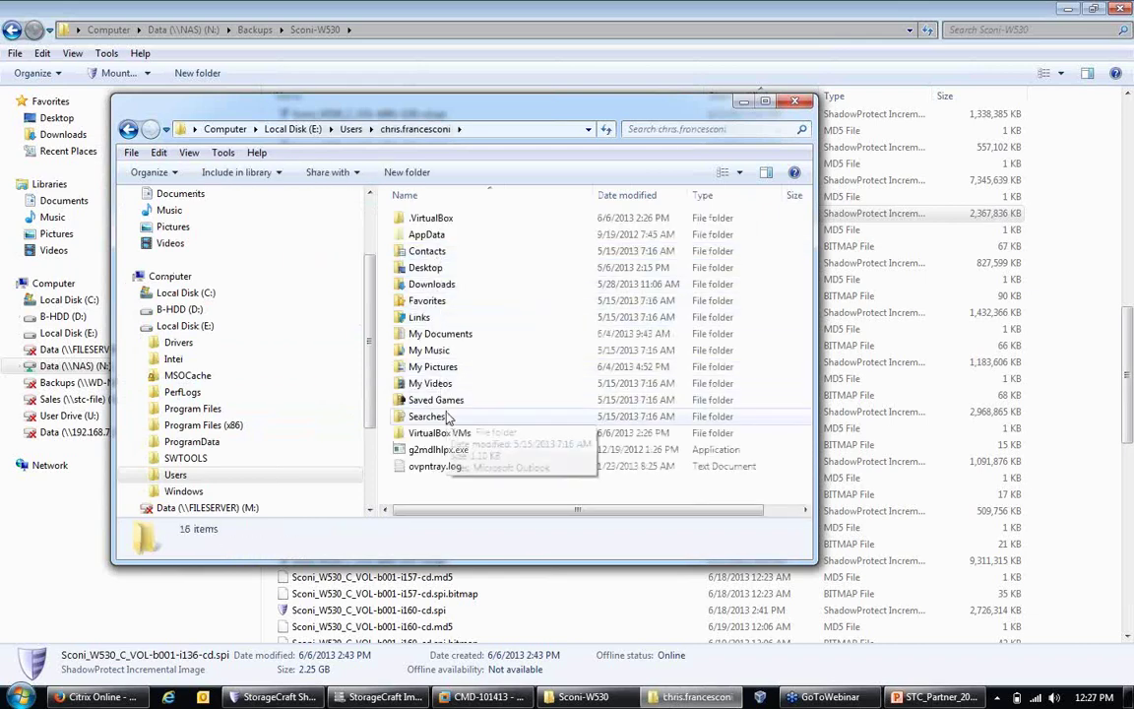
double_click(433, 335)
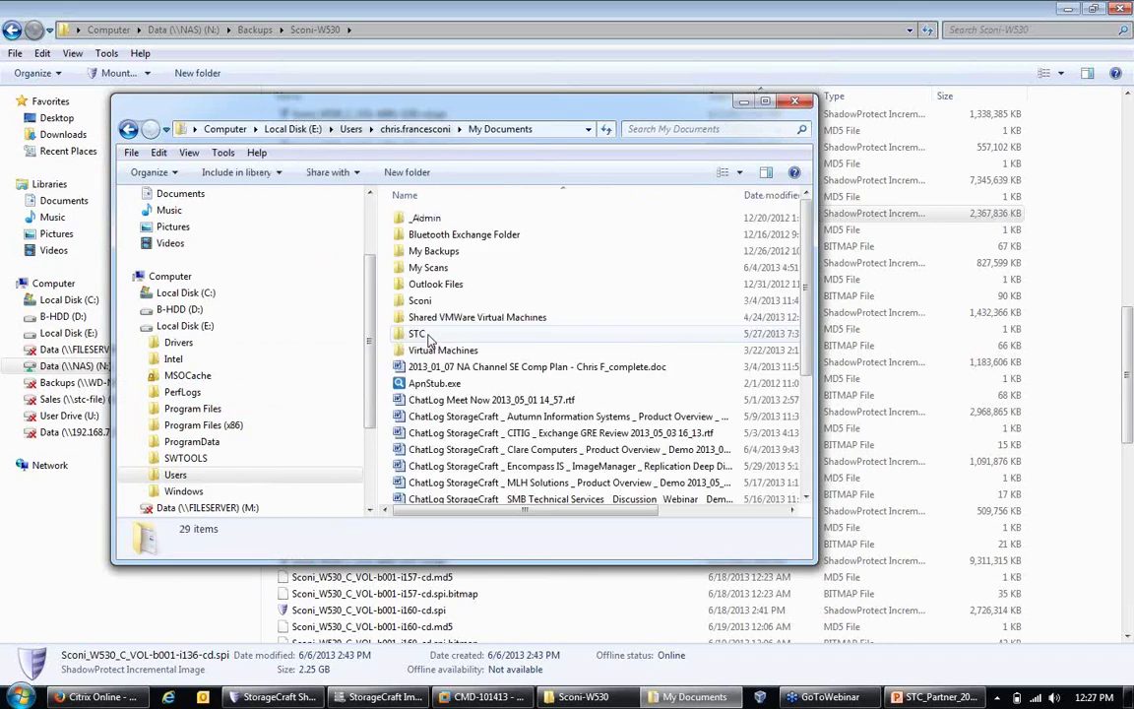
Step: Look over the time-off forms and view jack_vader.jpg in Photo Viewer before closing it
scroll(482, 418, "down", 4)
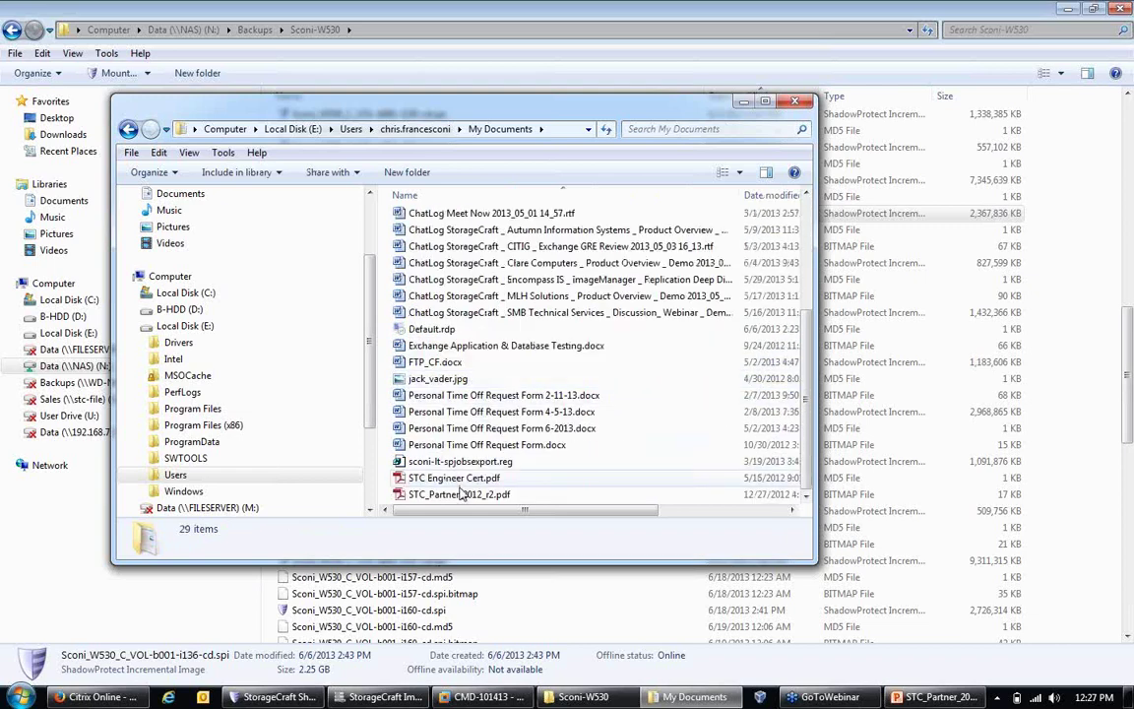
left_click(474, 445)
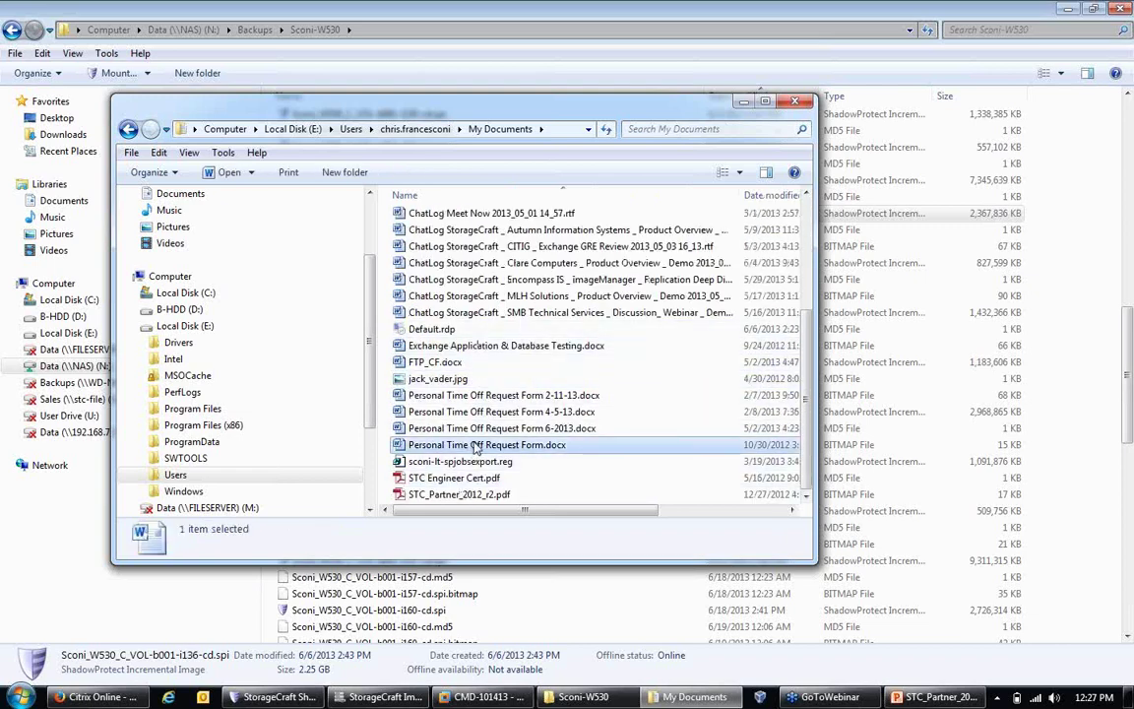
left_click(463, 411, "ctrl")
left_click(455, 478, "ctrl")
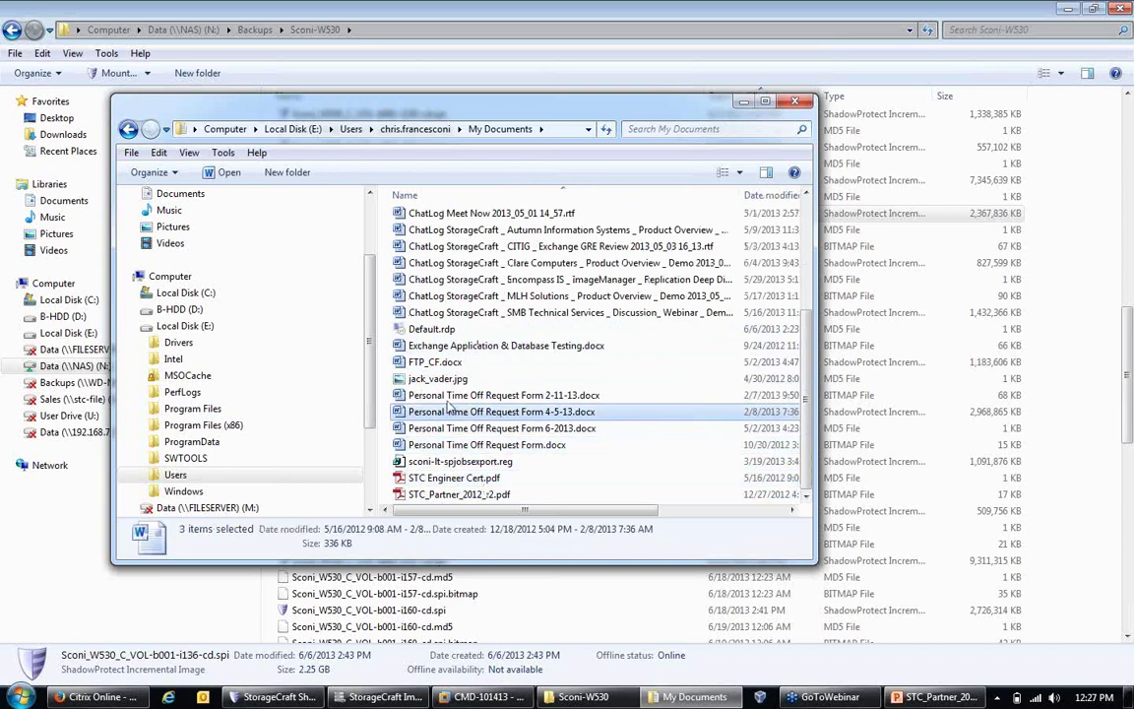
left_click(480, 413)
double_click(440, 381)
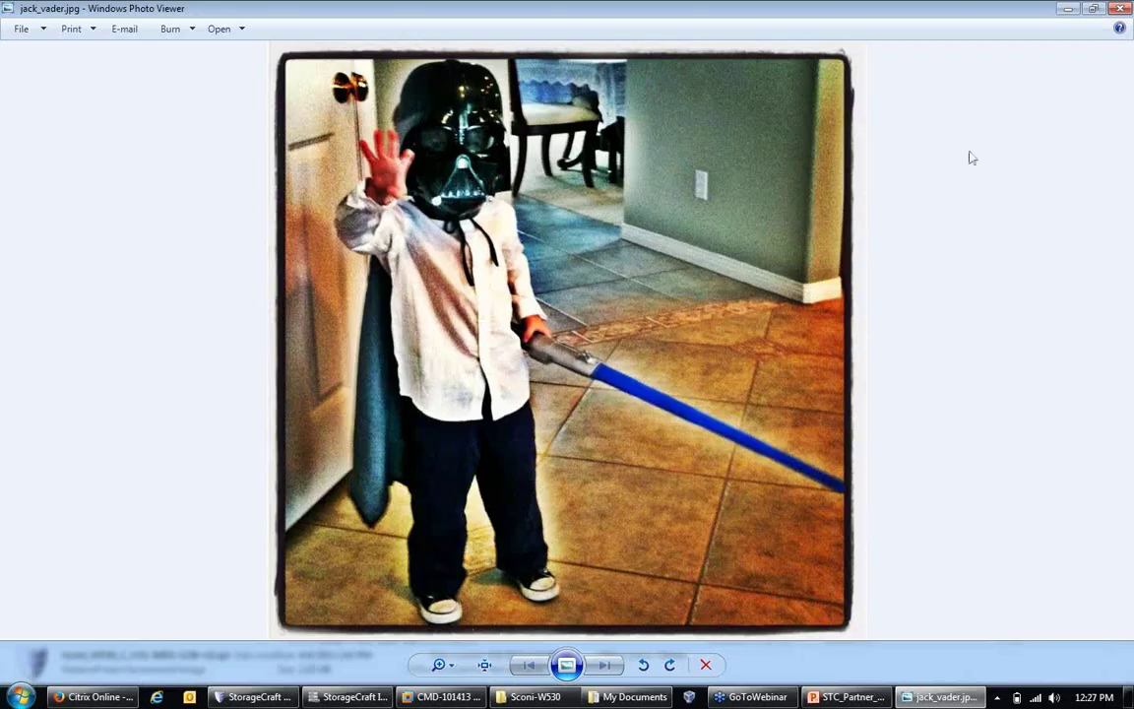
left_click(1119, 9)
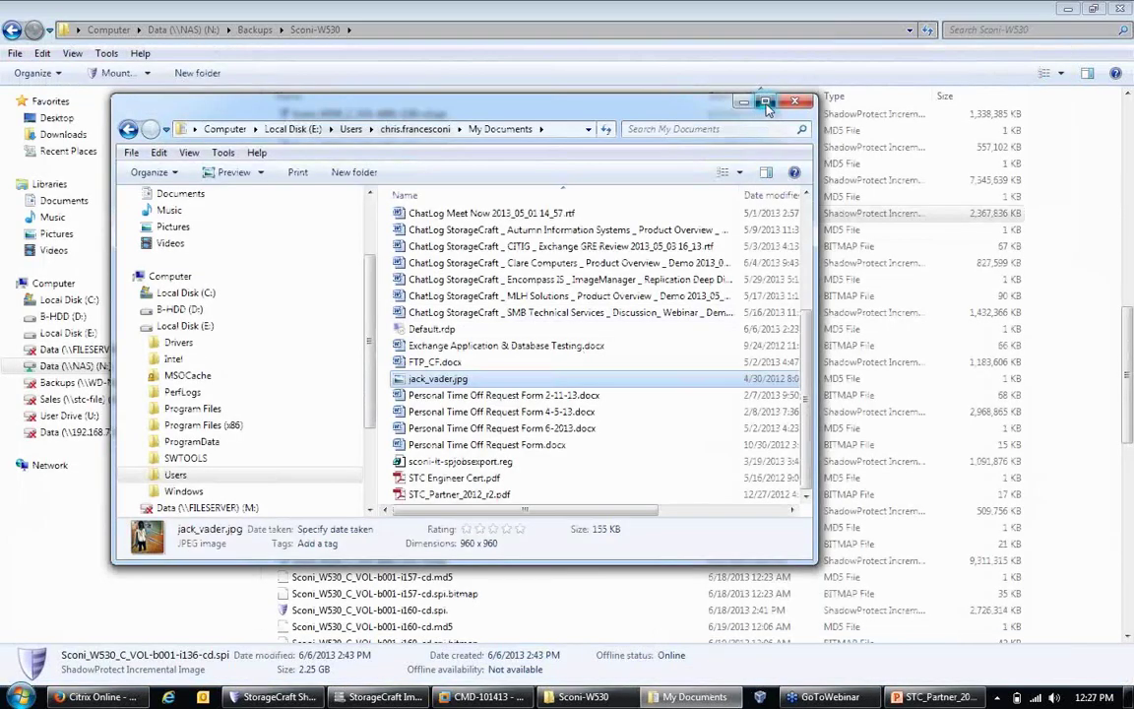
Step: Copy FTP_CF.docx and Personal Time Off Request Form 6-2013.docx from the maximized My Documents window
left_click(765, 105)
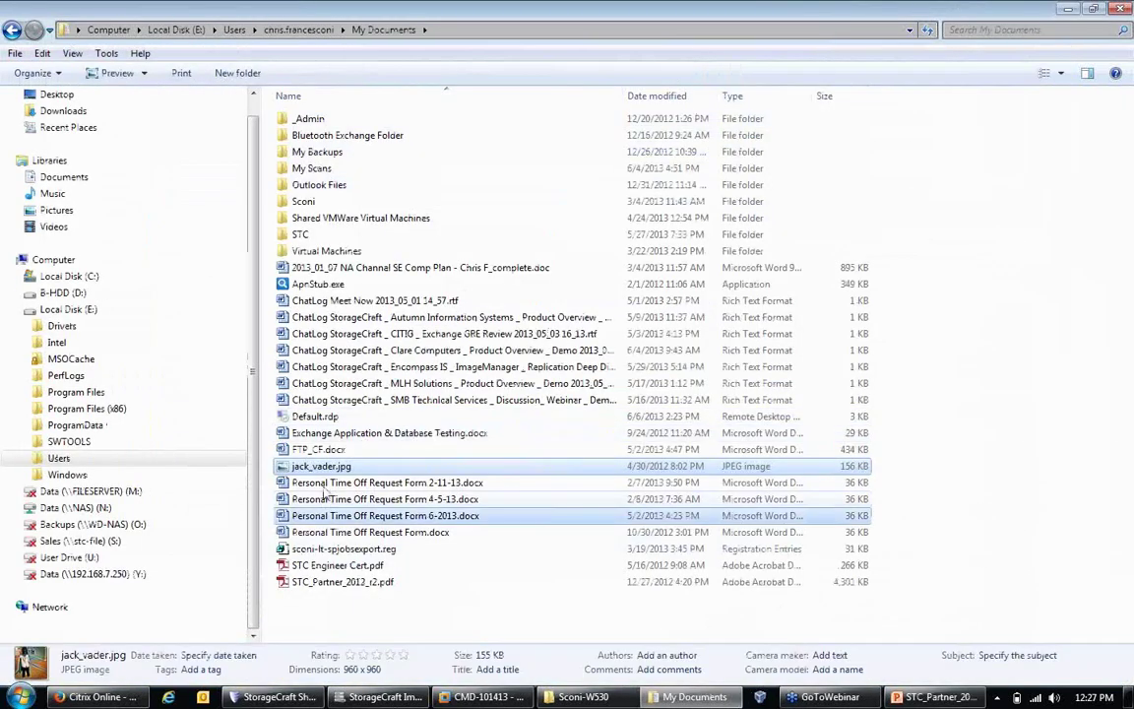
left_click(384, 516)
left_click(317, 450, "ctrl")
right_click(313, 449)
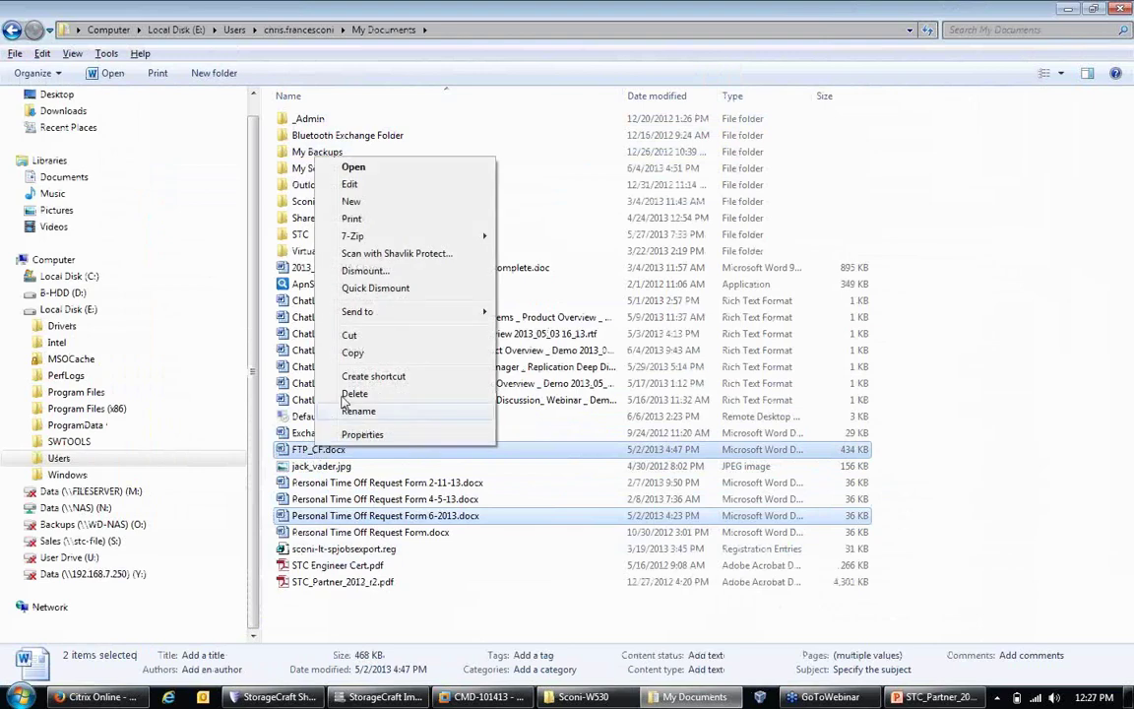
left_click(355, 353)
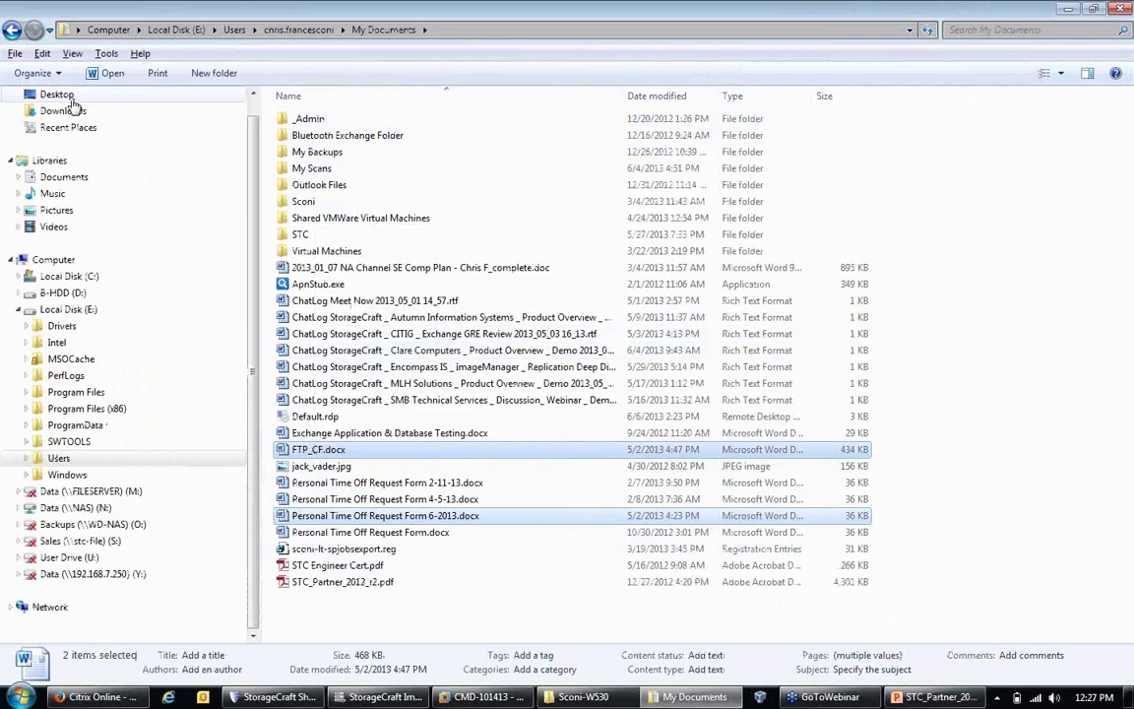
Step: Create a Desktop folder named 'restore' and paste the two copied files into it
left_click(65, 95)
right_click(572, 378)
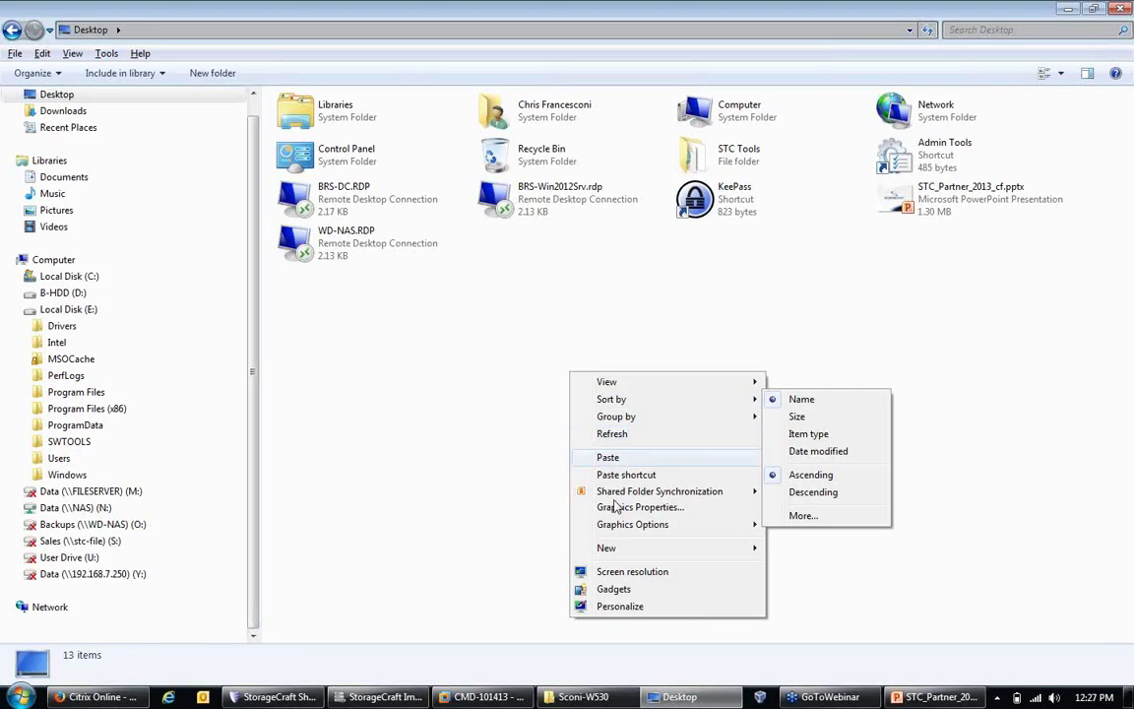
mouse_move(595, 549)
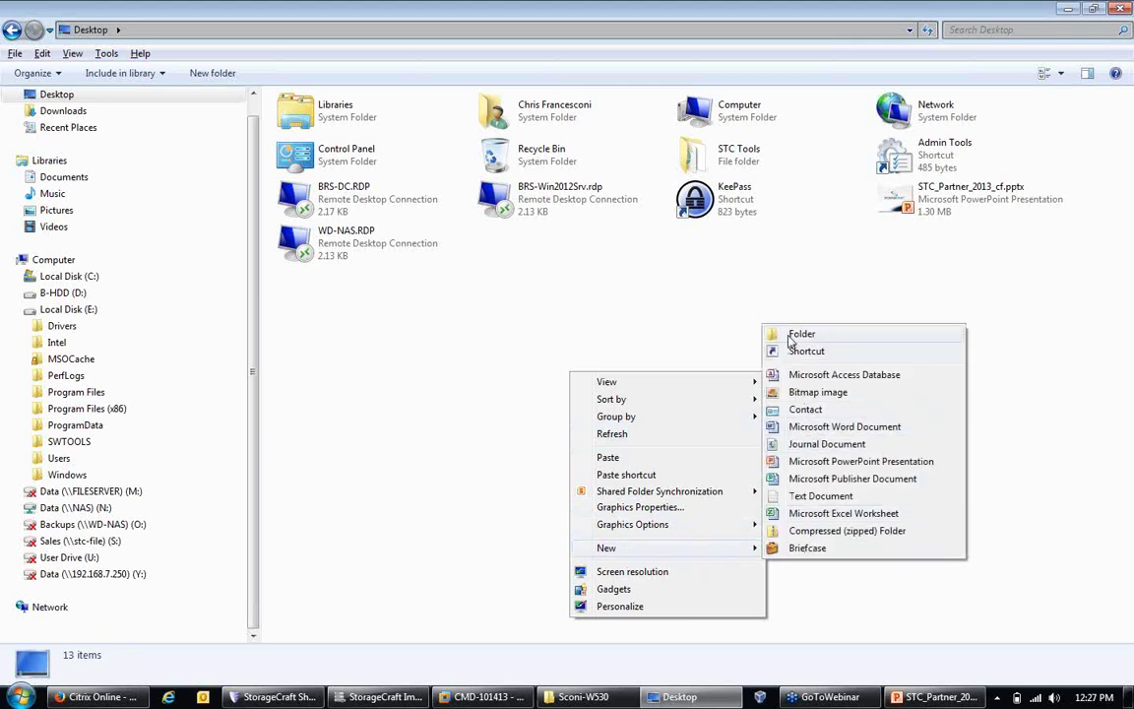
left_click(792, 339)
type("restore")
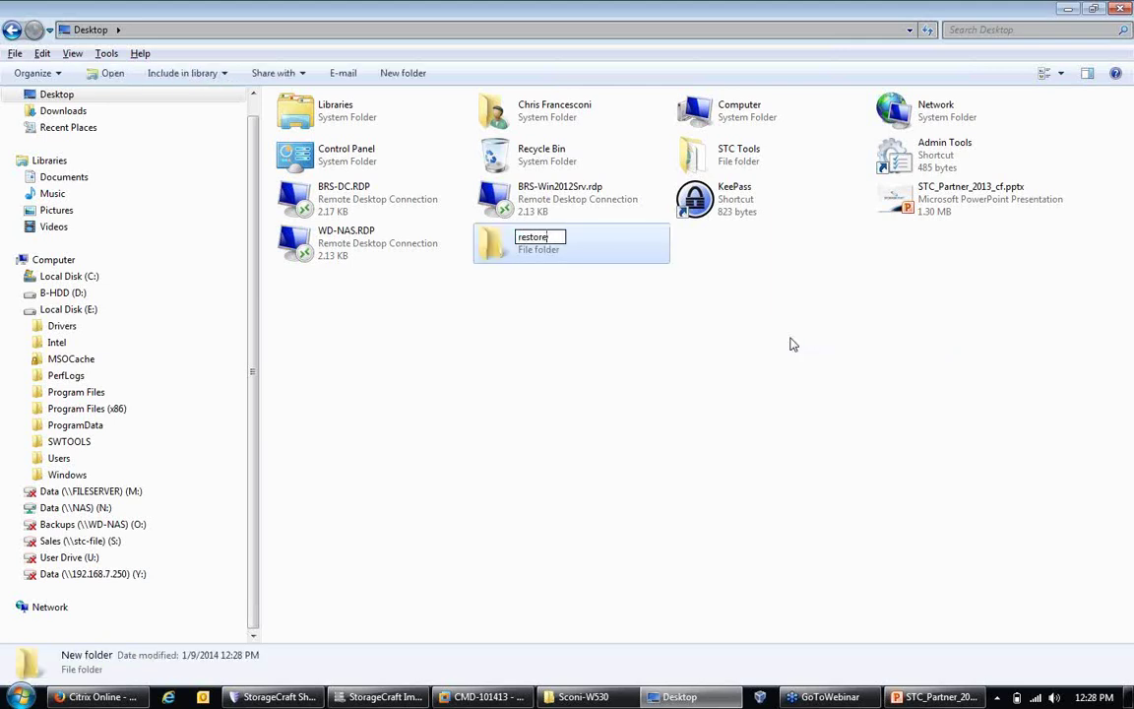
key("Return")
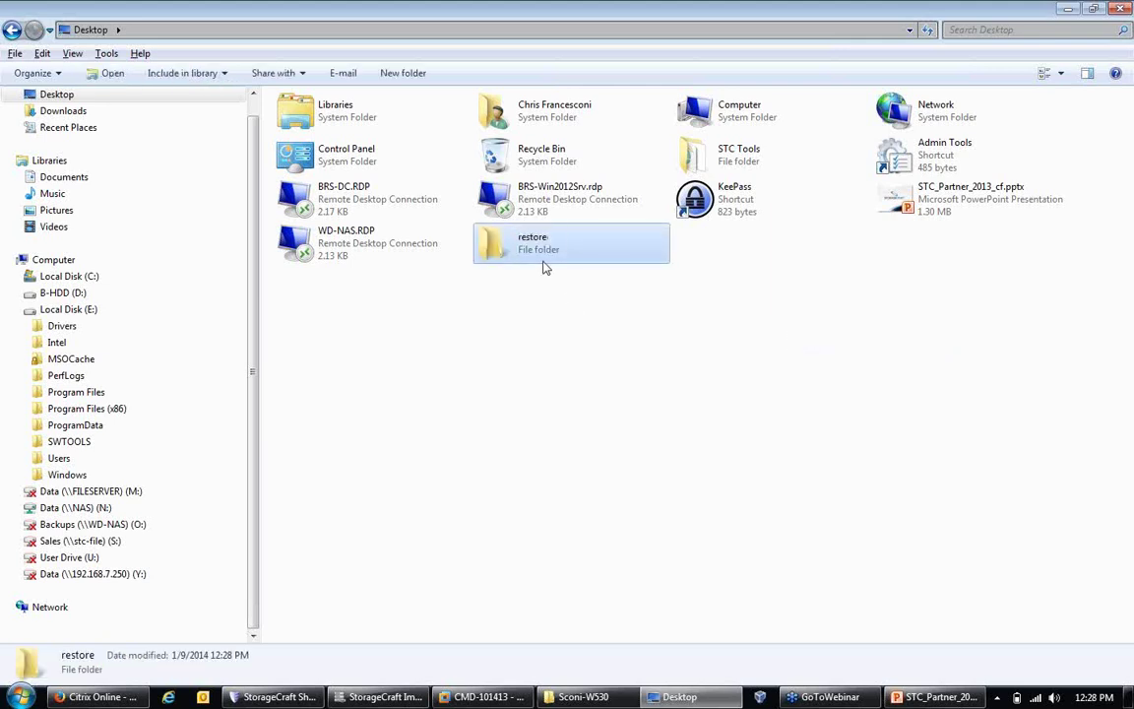
right_click(547, 247)
left_click(613, 463)
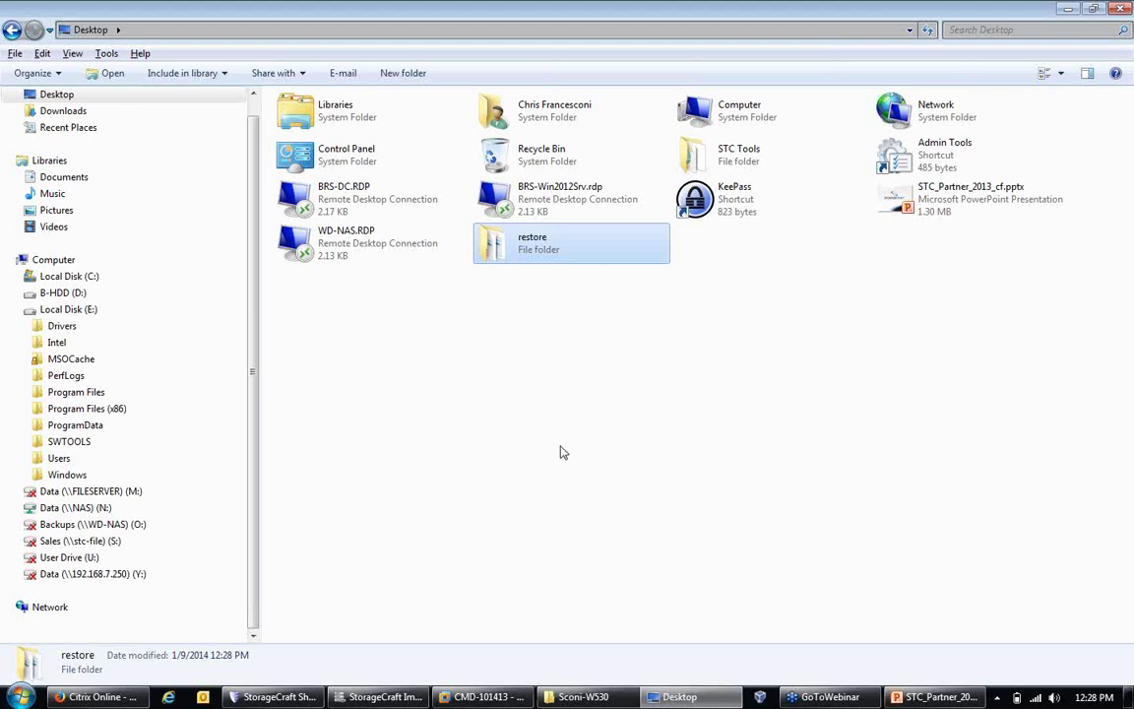
Step: Quick-dismount Local Disk (E:), then bring up the actions for the i142-cd.spi image in Sconi-W530
right_click(57, 310)
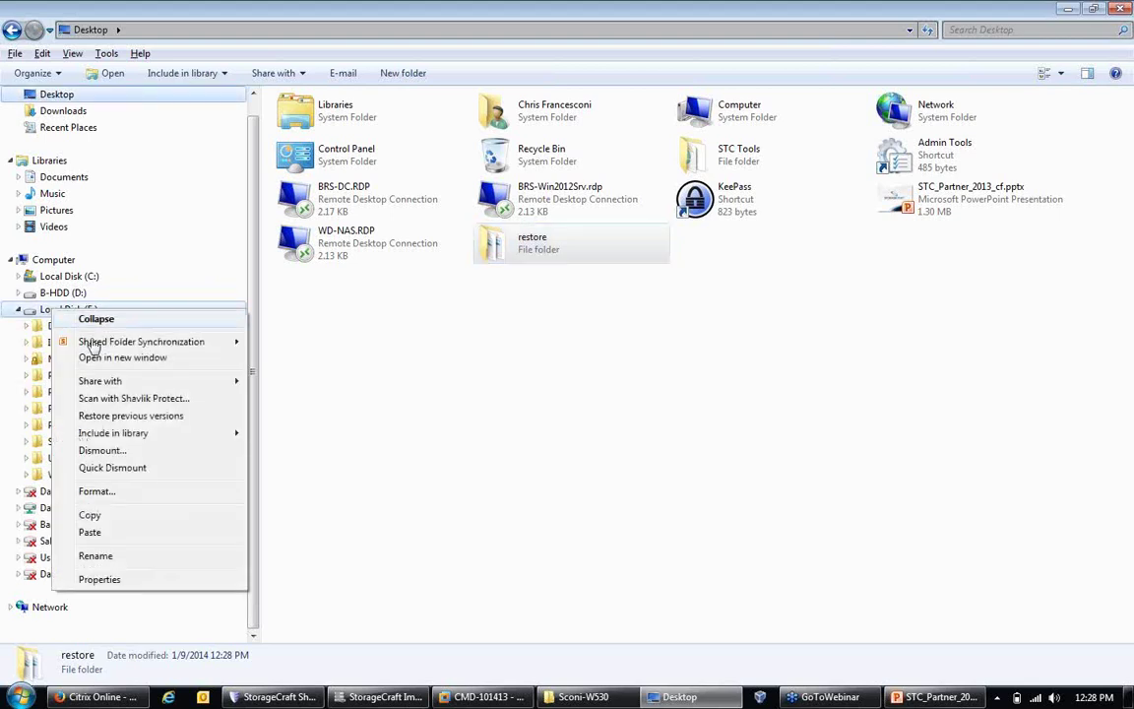
left_click(126, 472)
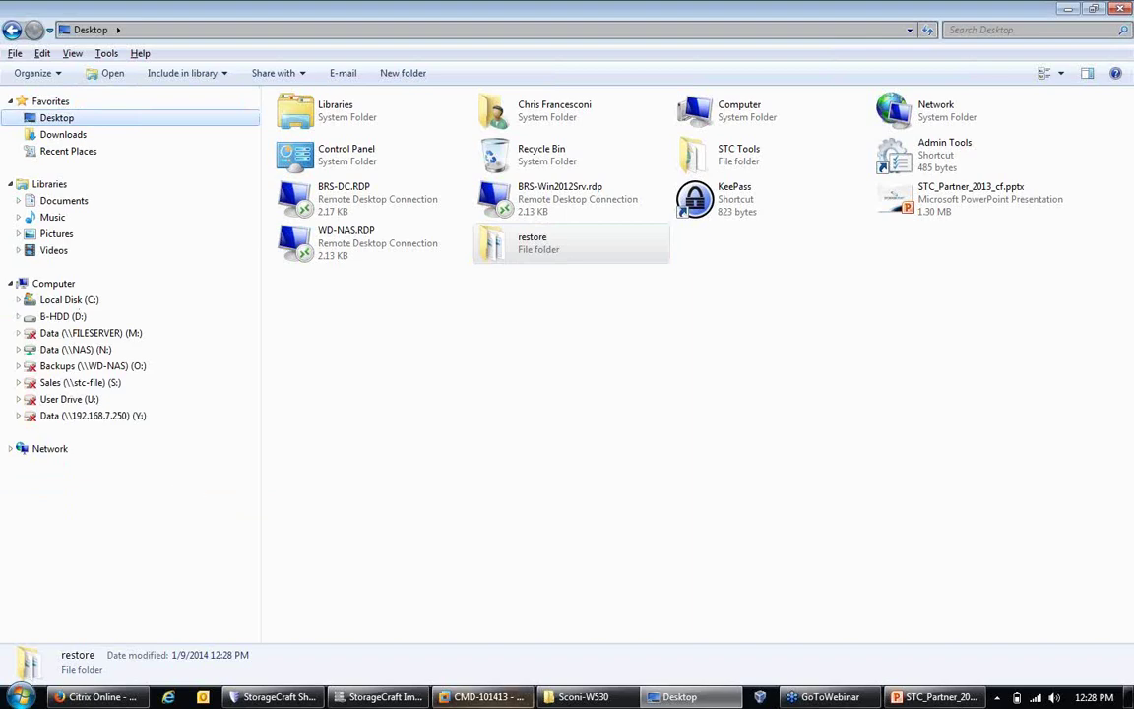
left_click(581, 698)
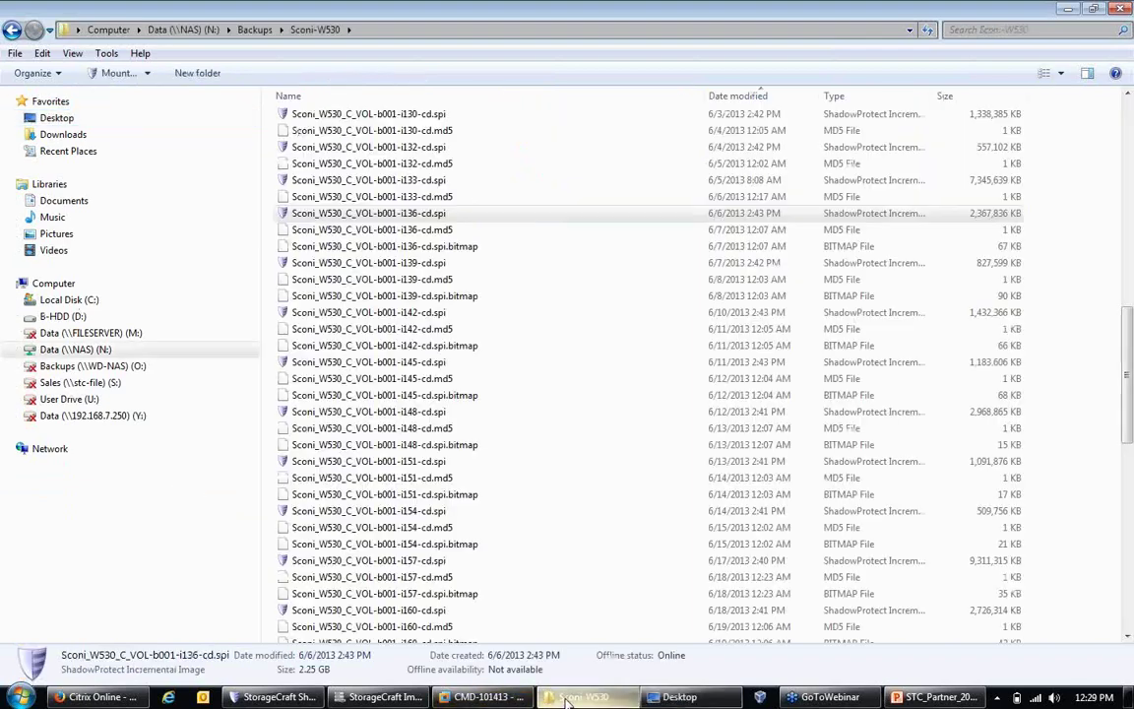
left_click(344, 266)
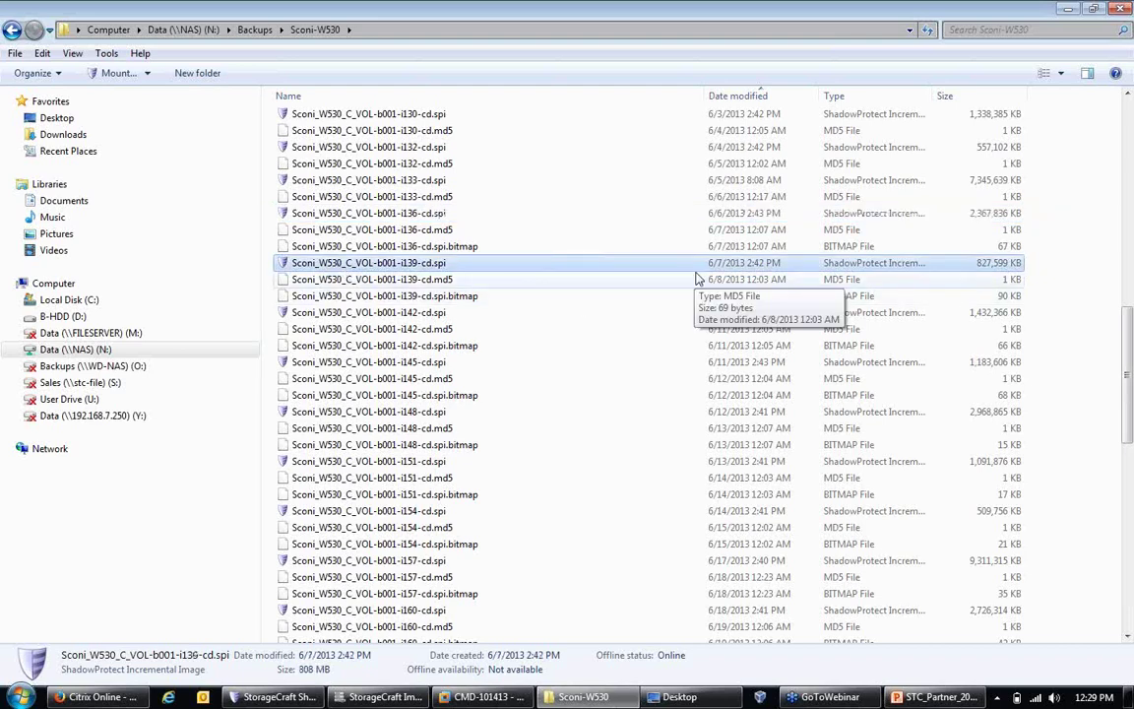
left_click(391, 316)
right_click(443, 313)
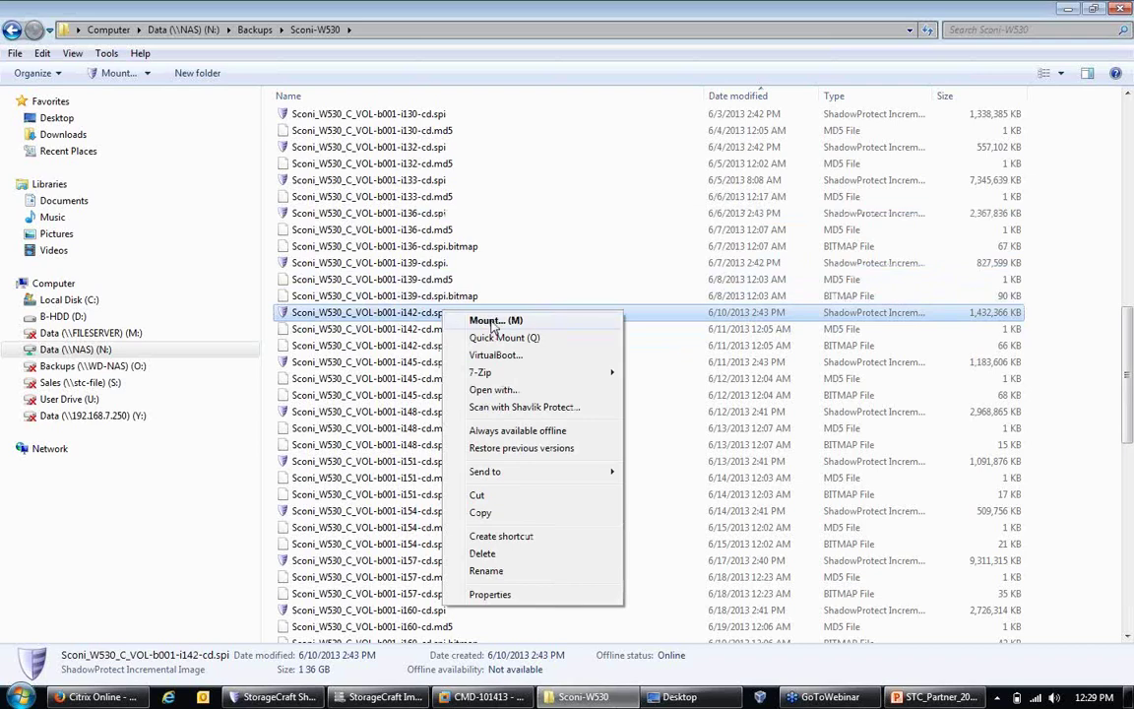
left_click(492, 322)
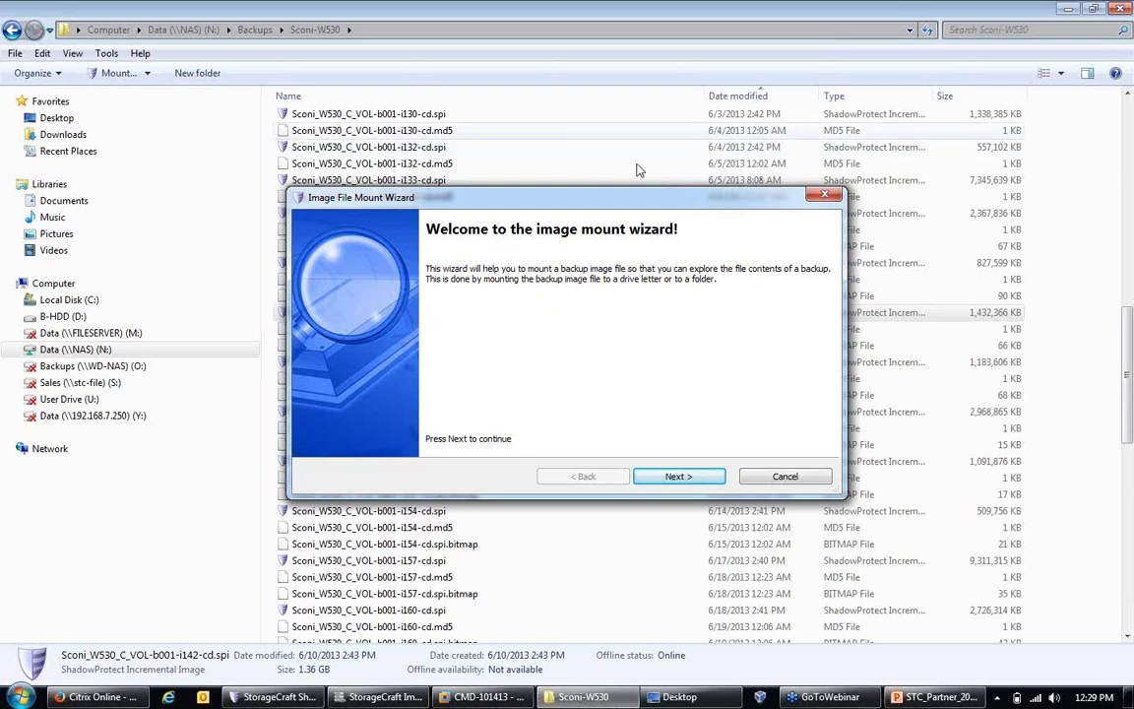
left_click(678, 476)
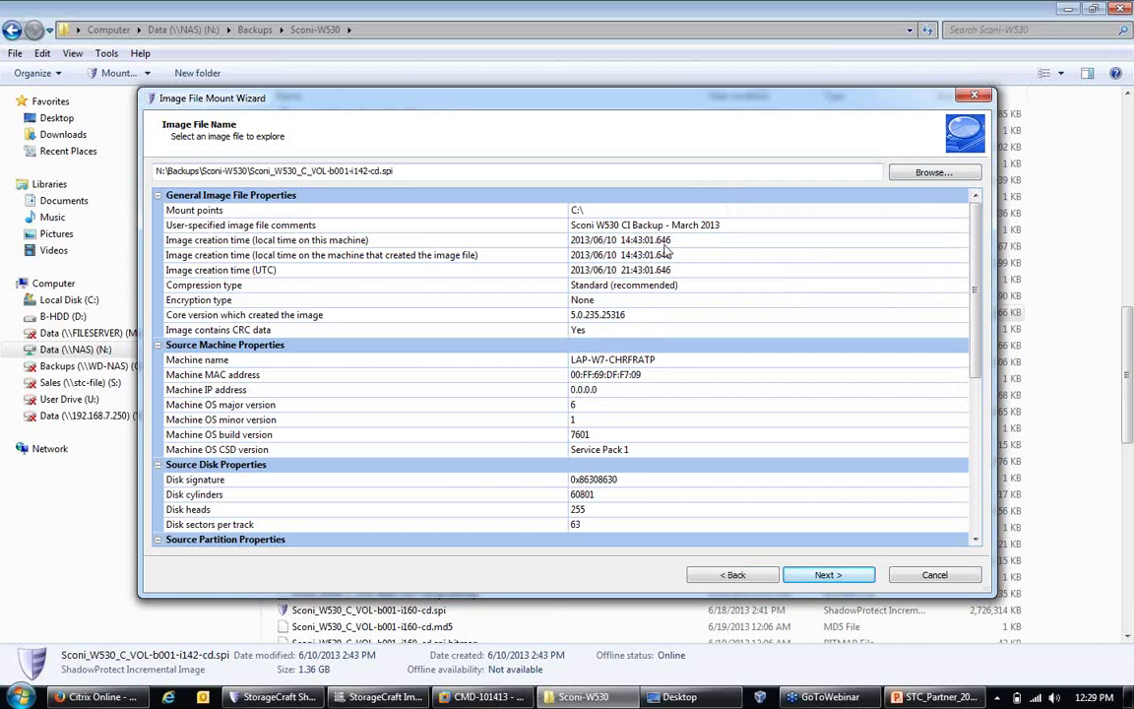
left_click(591, 211)
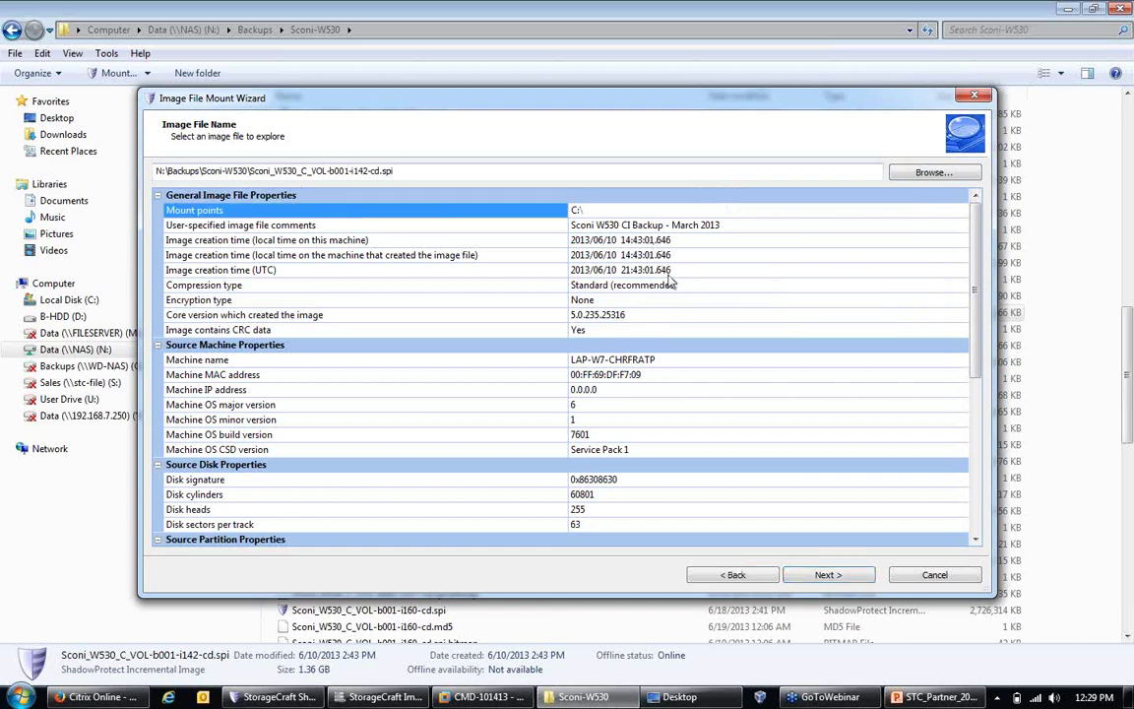
left_click(695, 290)
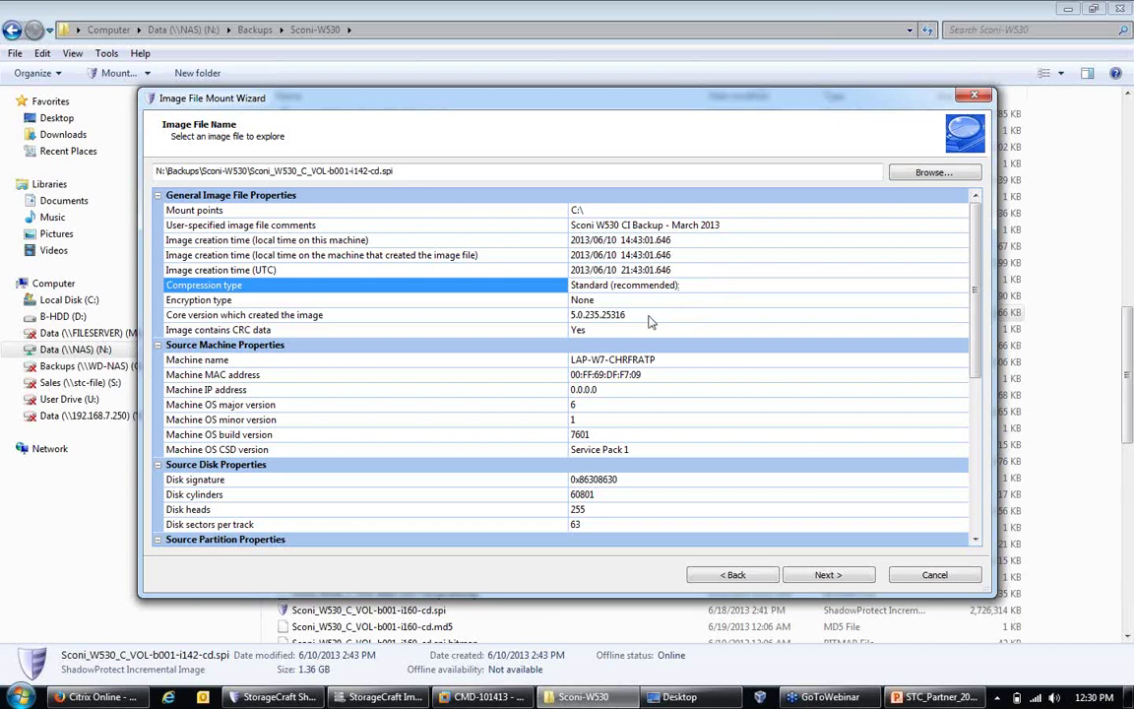
left_click(616, 301)
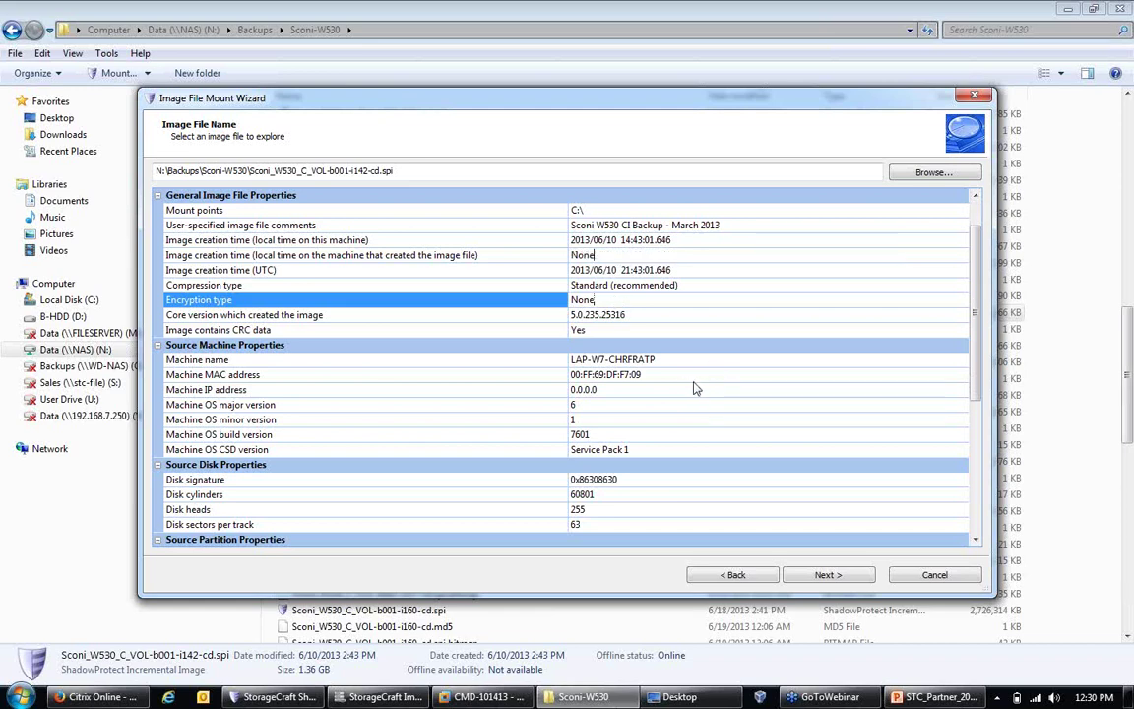
scroll(591, 231, "down", 2)
left_click(626, 224)
left_click_drag(626, 225, 568, 223)
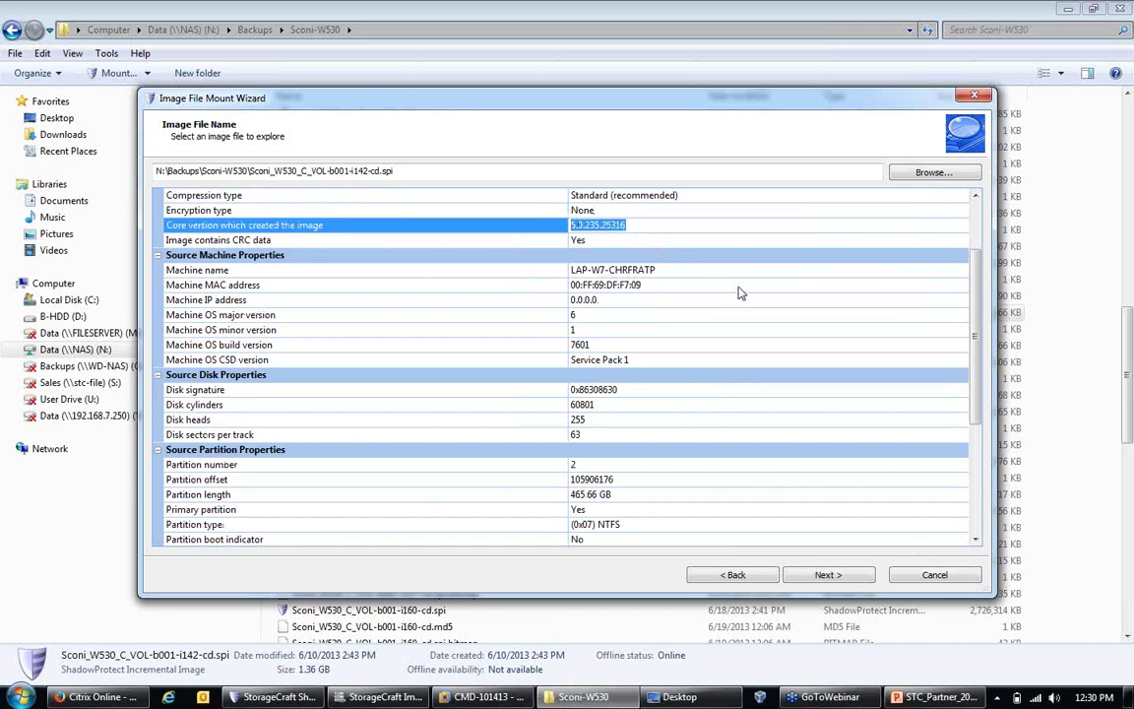
scroll(705, 250, "down", 4)
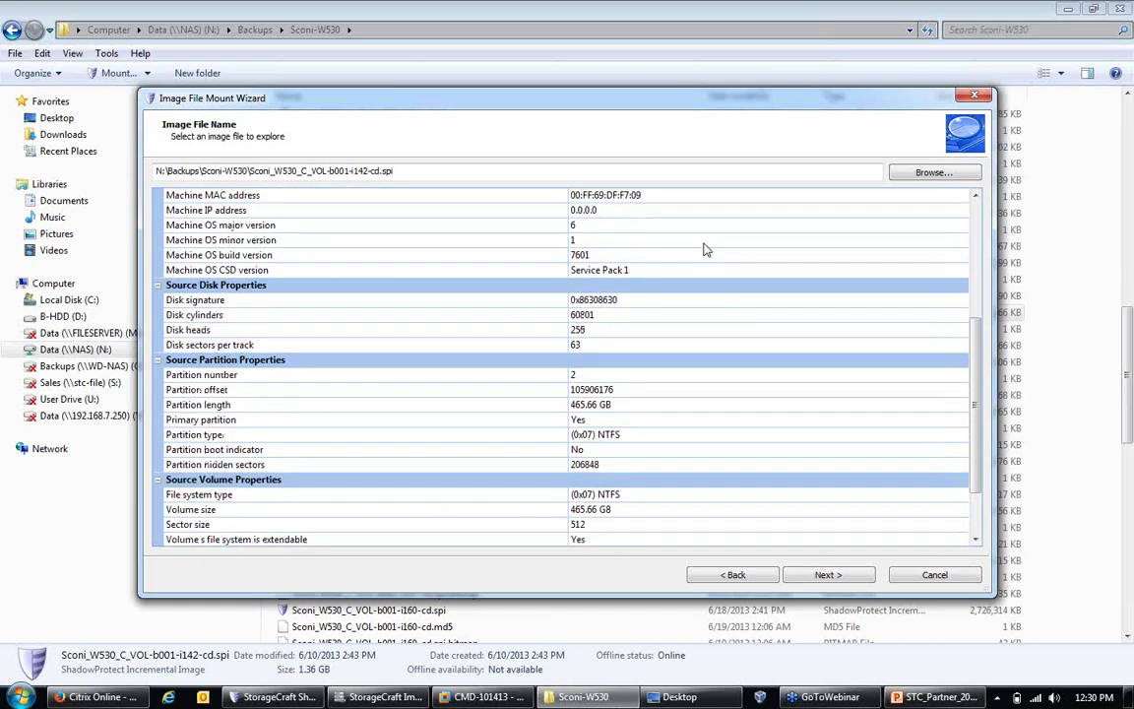
left_click_drag(625, 315, 588, 313)
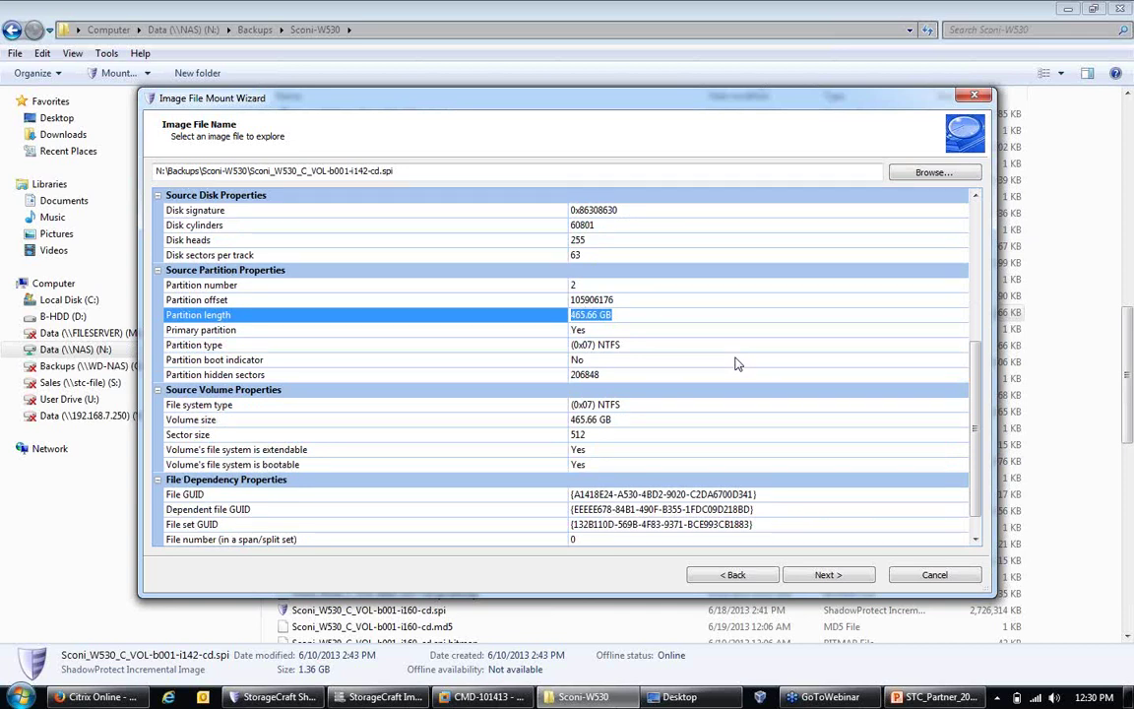
left_click(828, 577)
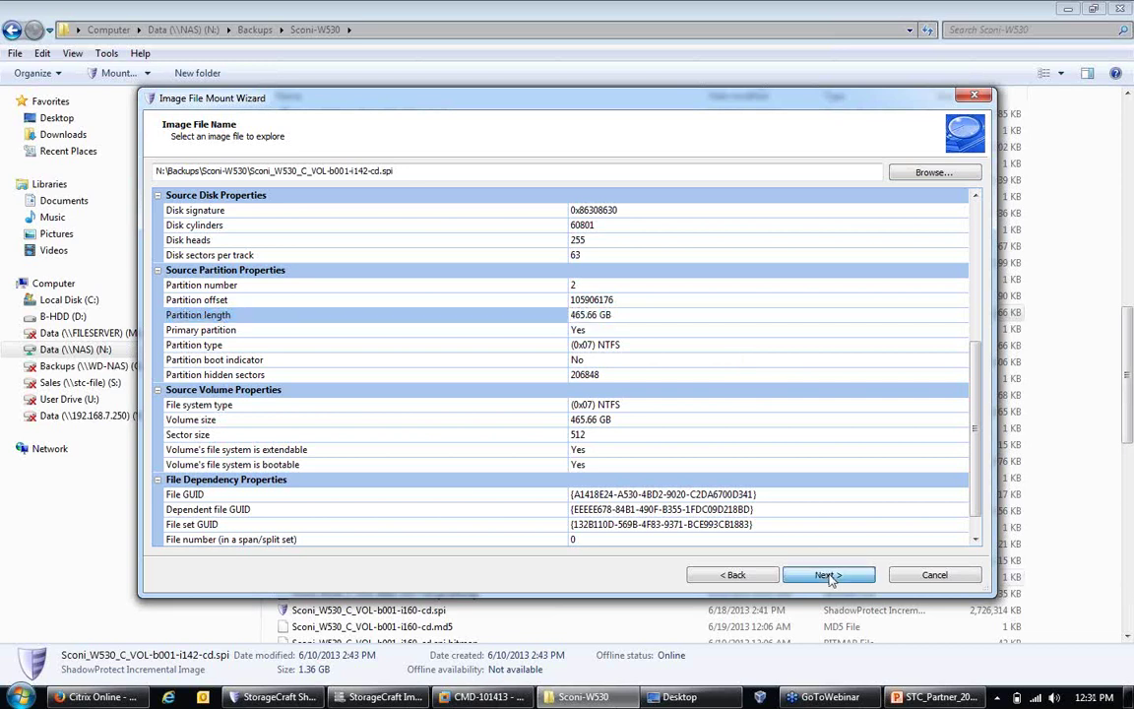
Step: Choose Sconi_W530_C_VOL-b001-i142-cd.spi in the enlarged wizard's Image File list and continue
left_click(829, 576)
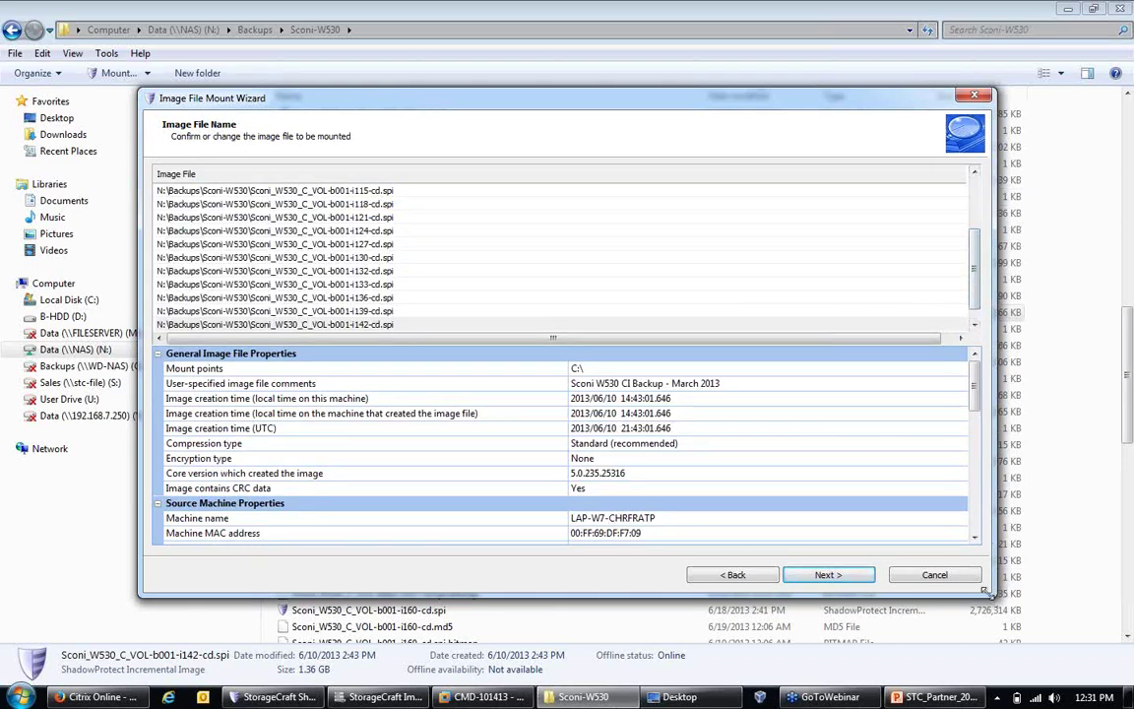
left_click_drag(989, 596, 1022, 635)
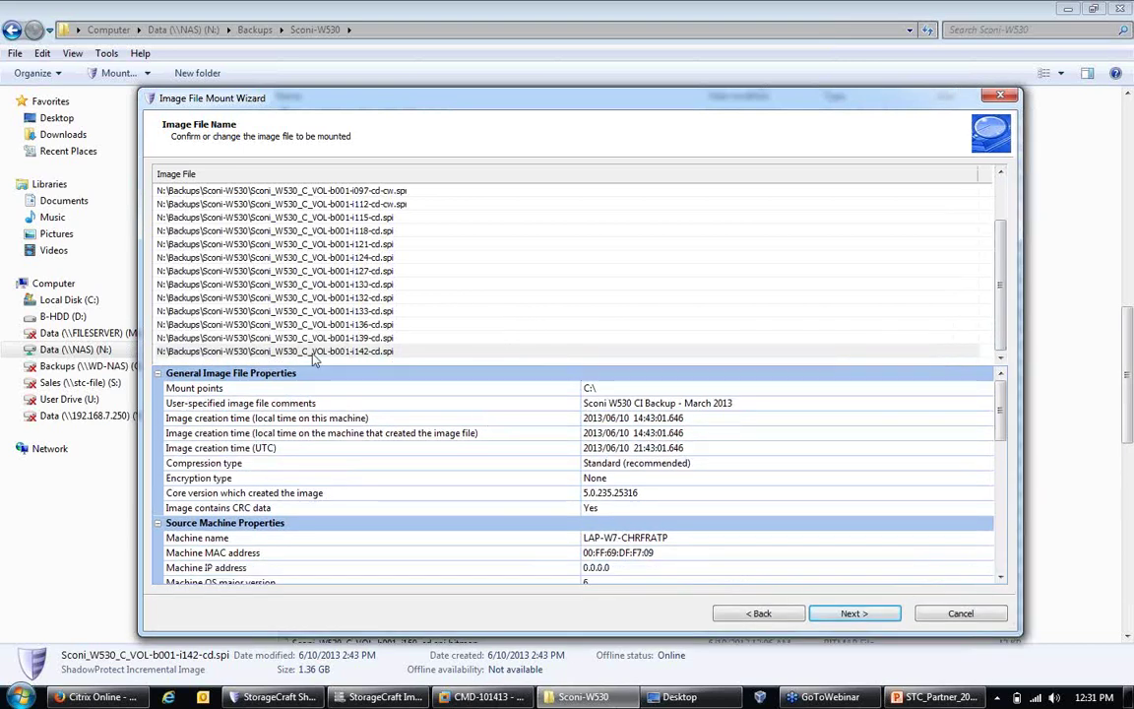
left_click(388, 353)
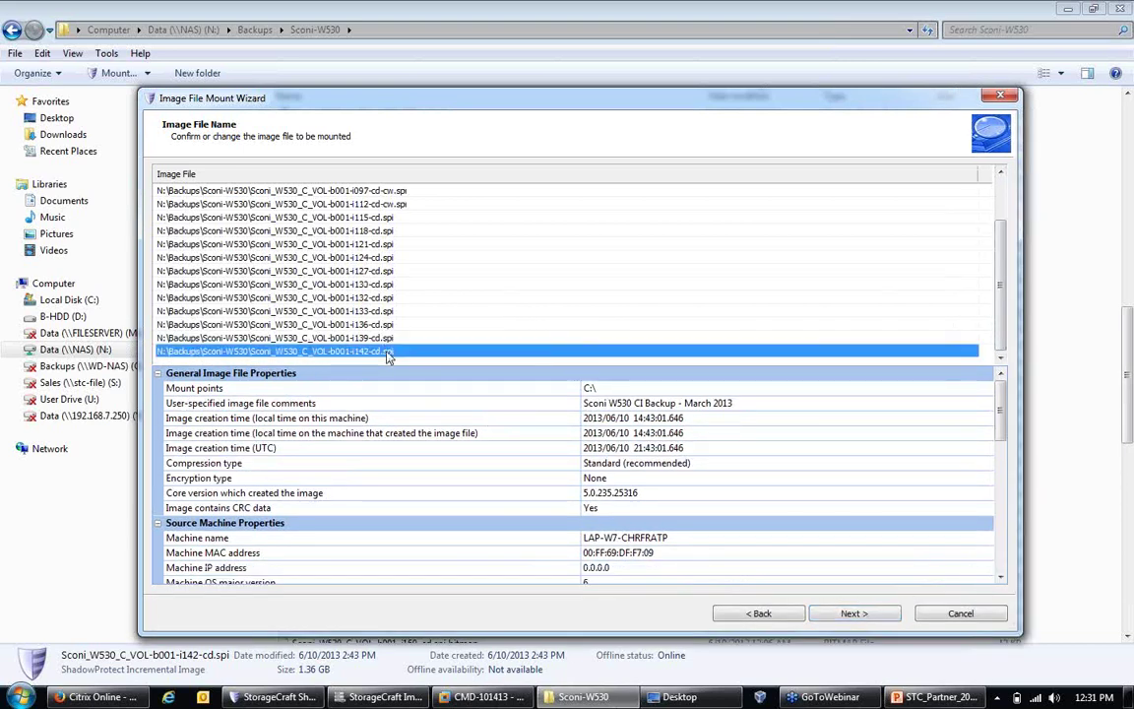
scroll(364, 285, "up", 2)
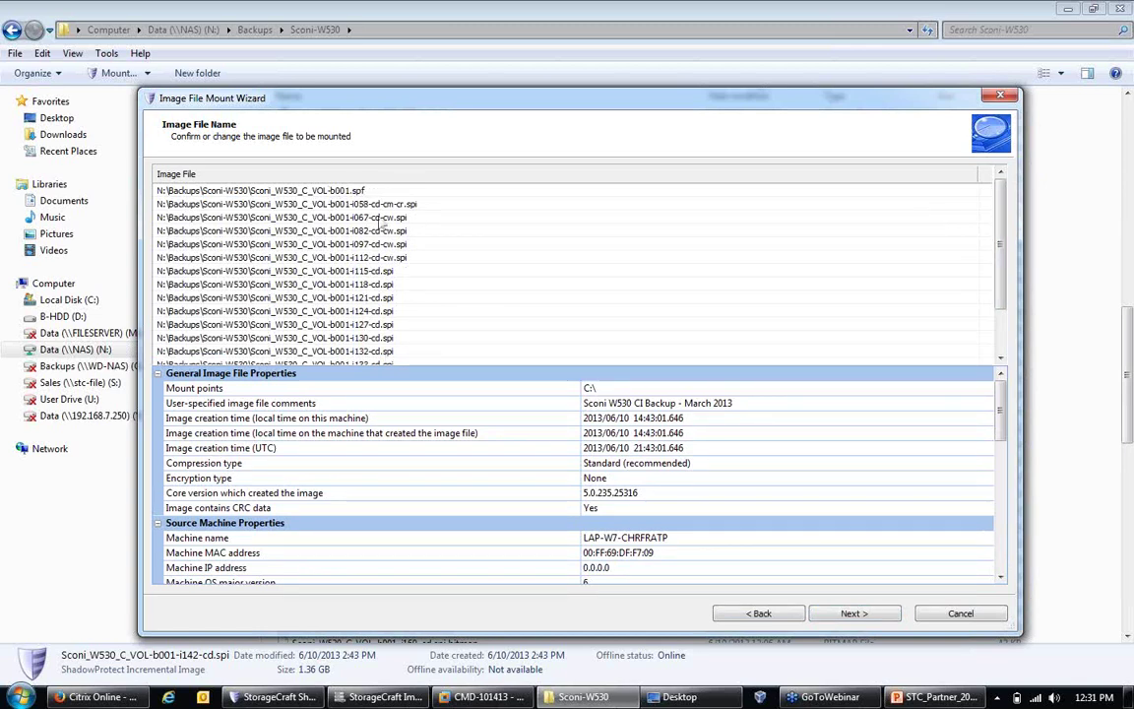
scroll(345, 199, "down", 2)
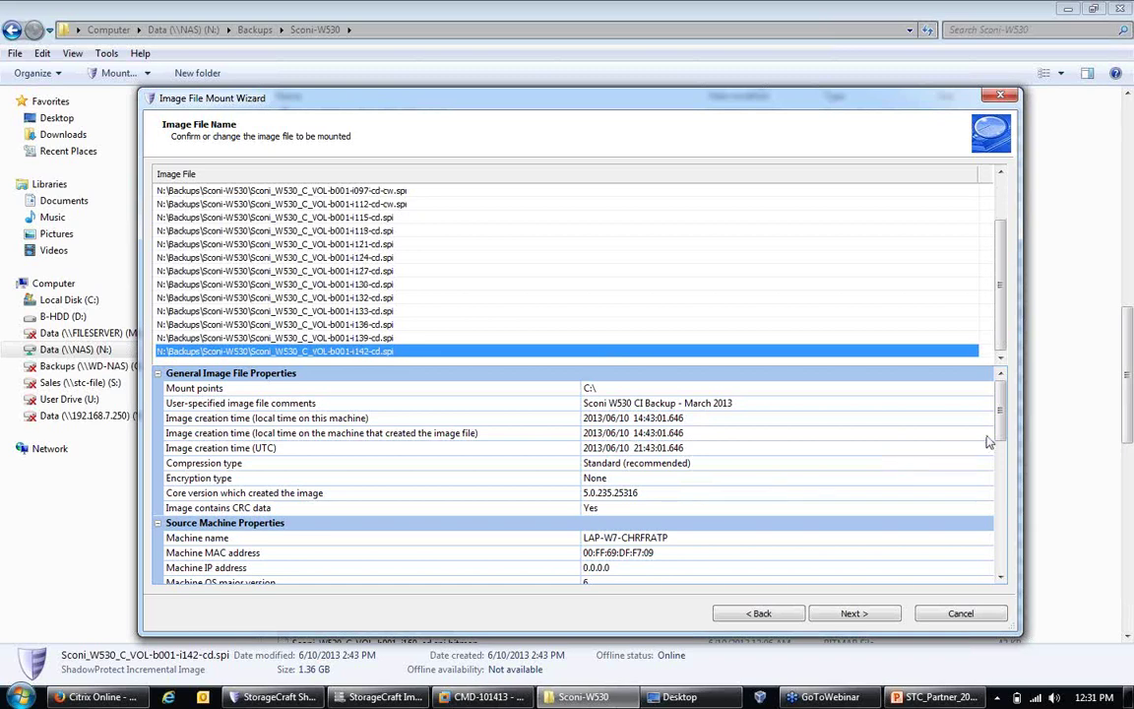
left_click_drag(1000, 438, 1010, 576)
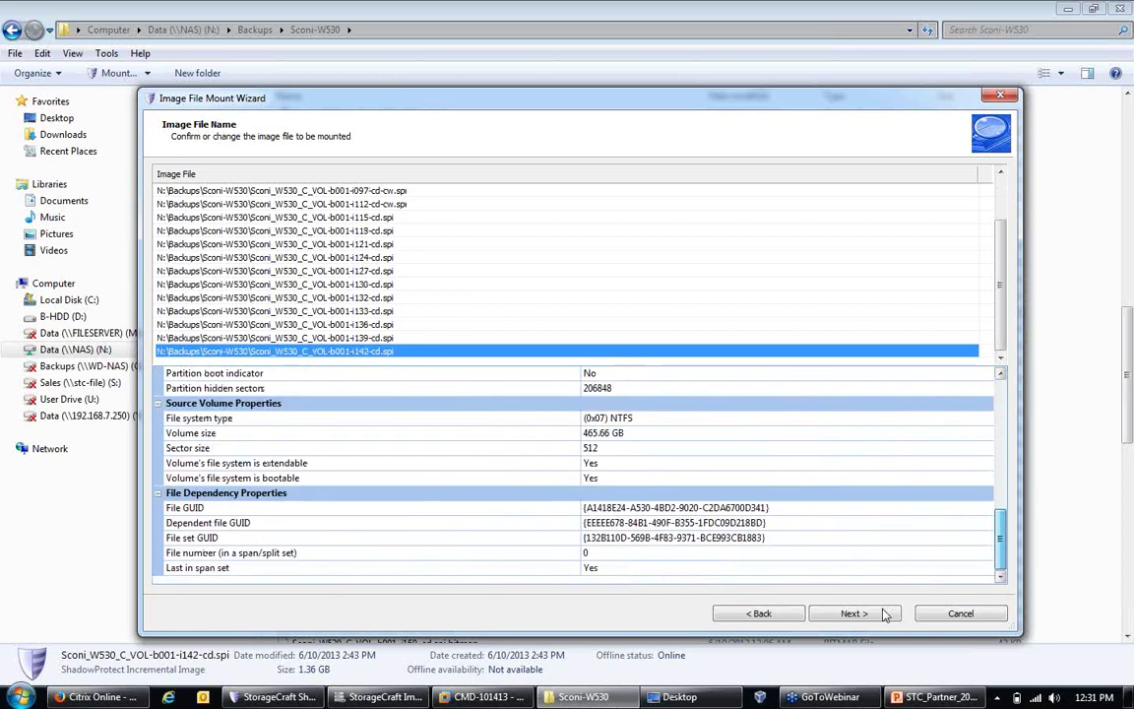
left_click(854, 613)
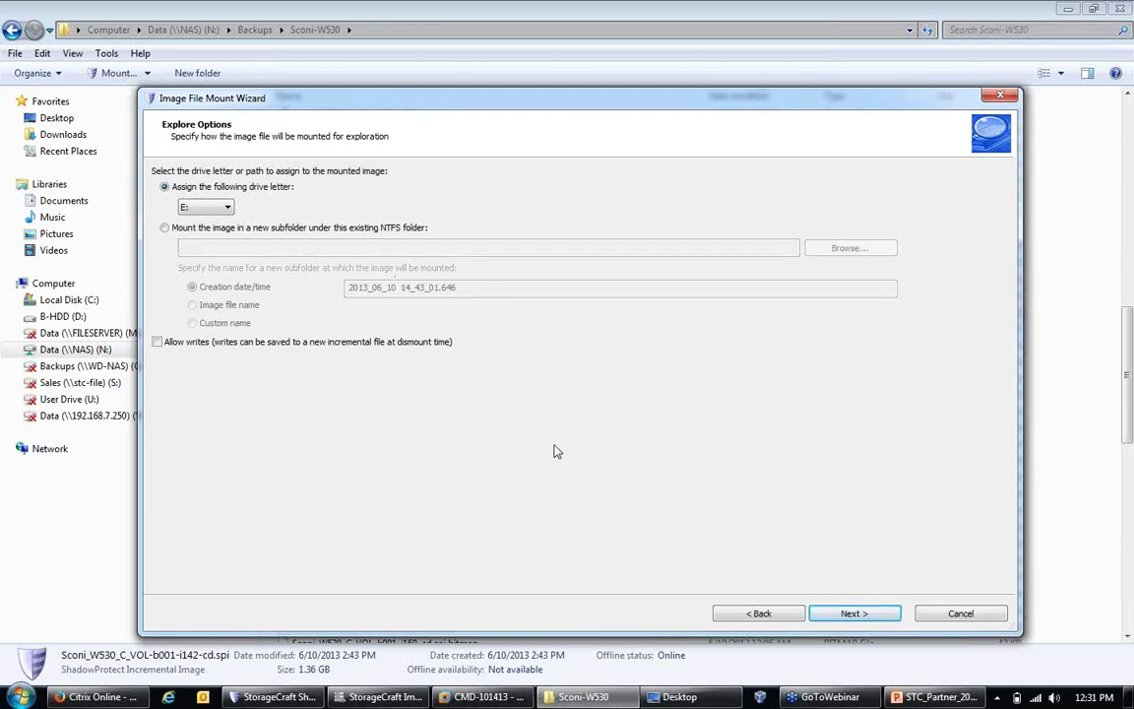
Step: Keep drive letter E: and allow writes to a new incremental file in Explore Options
left_click(208, 208)
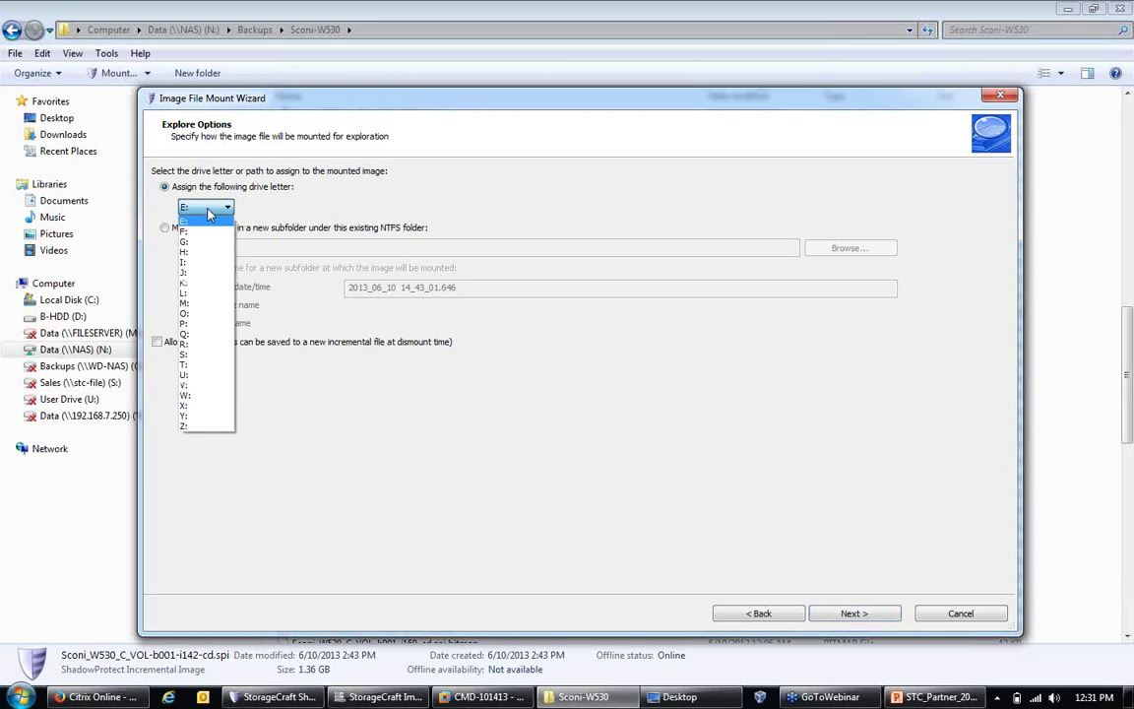
left_click(207, 219)
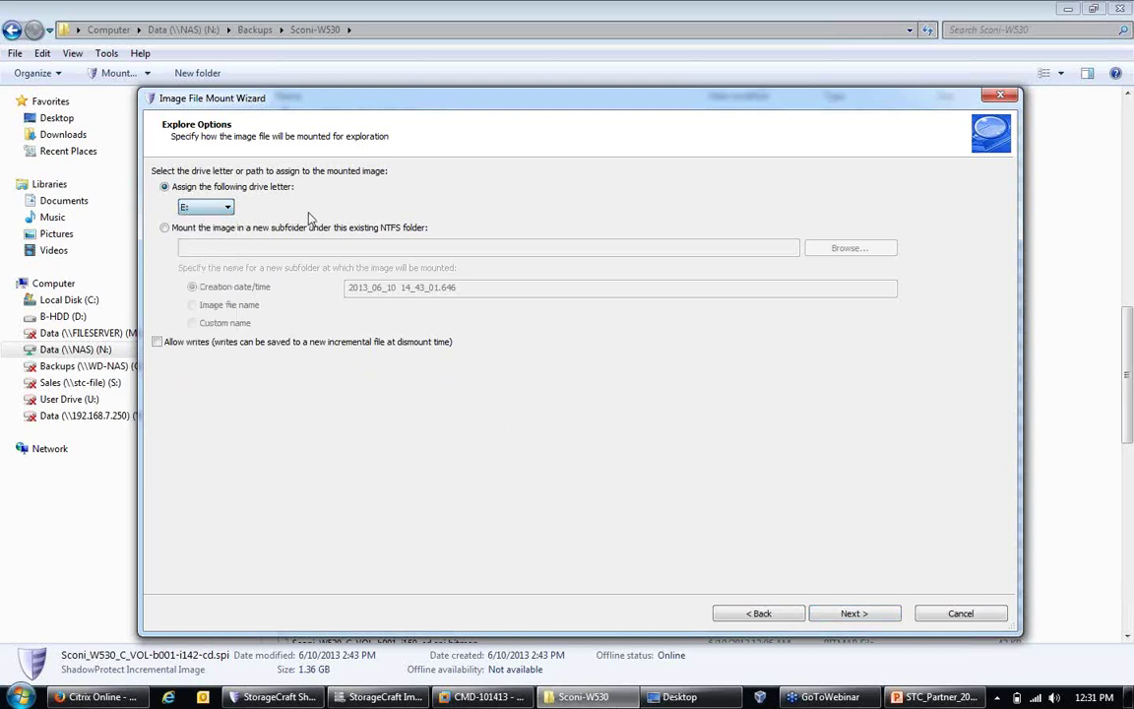
left_click(202, 229)
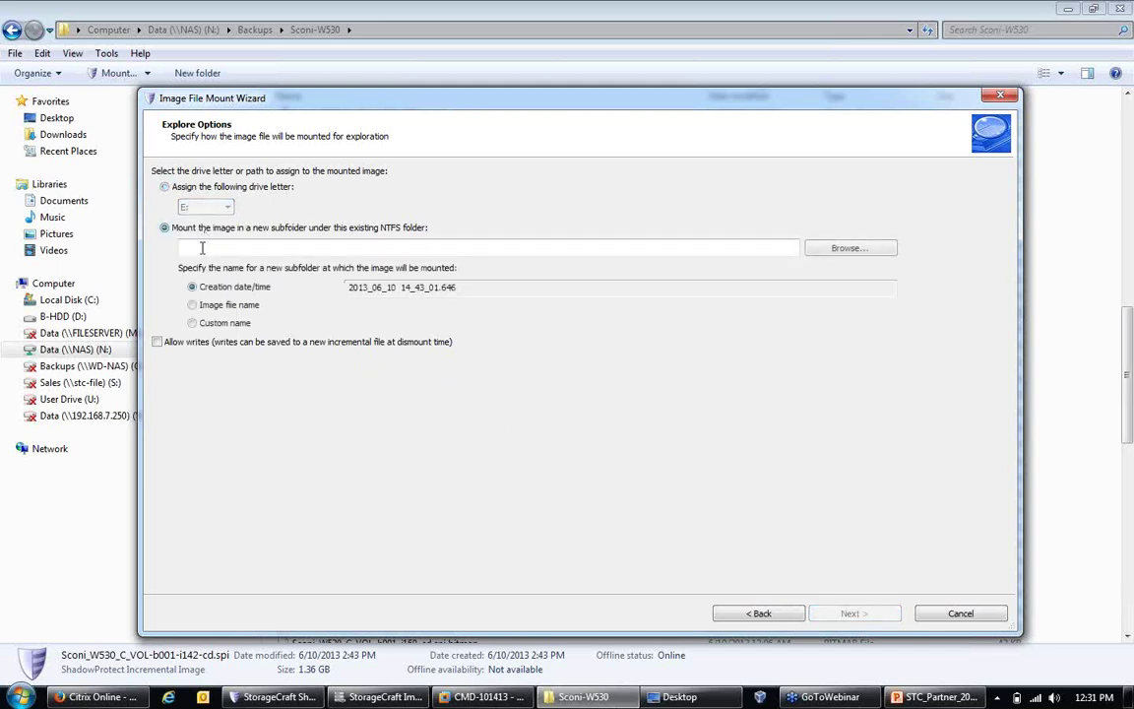
left_click(178, 187)
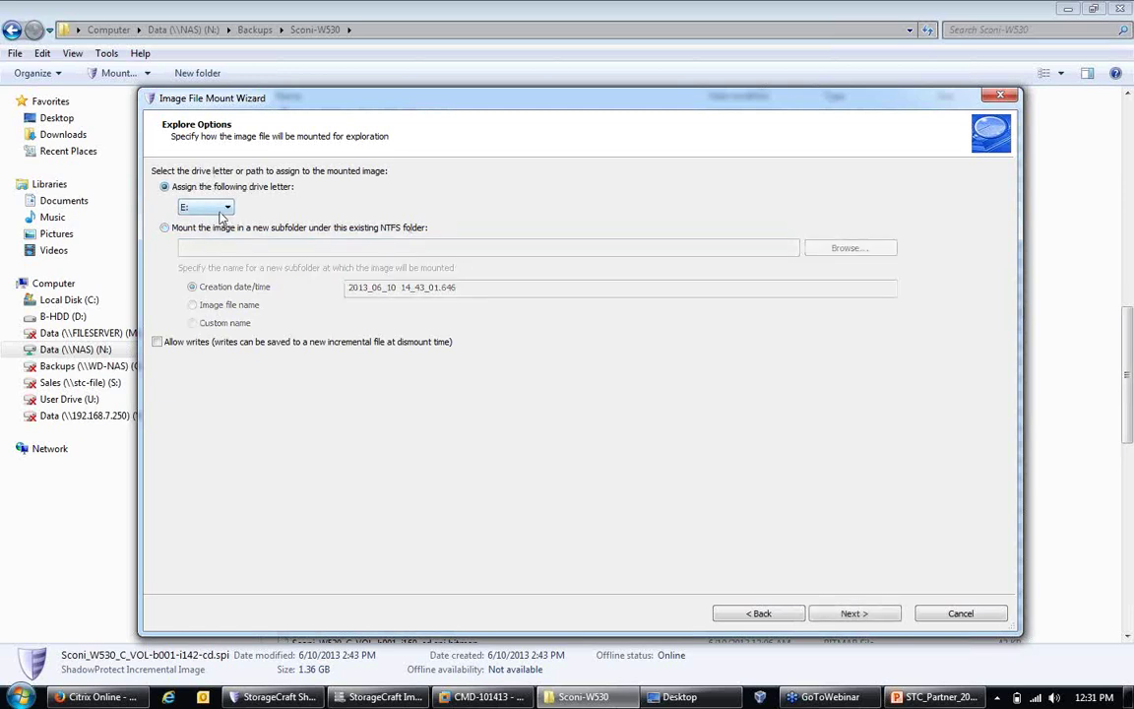
left_click(156, 343)
Step: Finish the mount wizard and maximize the Local Disk (E:) window showing its 15 items
left_click(856, 613)
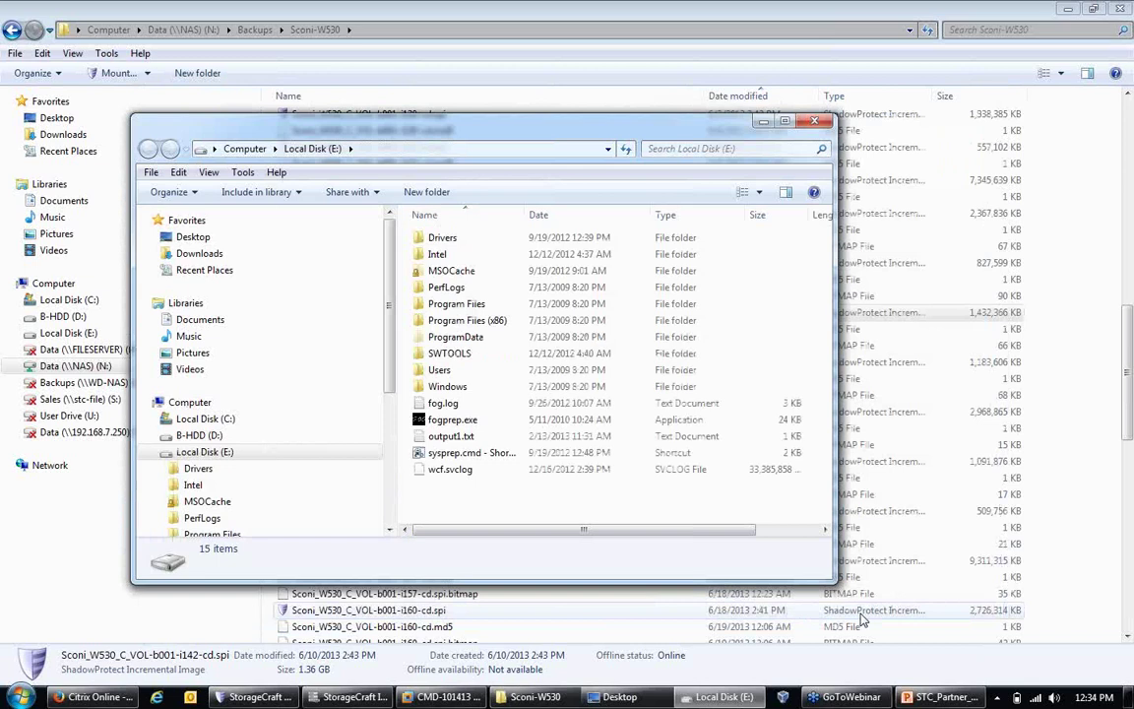
left_click(784, 123)
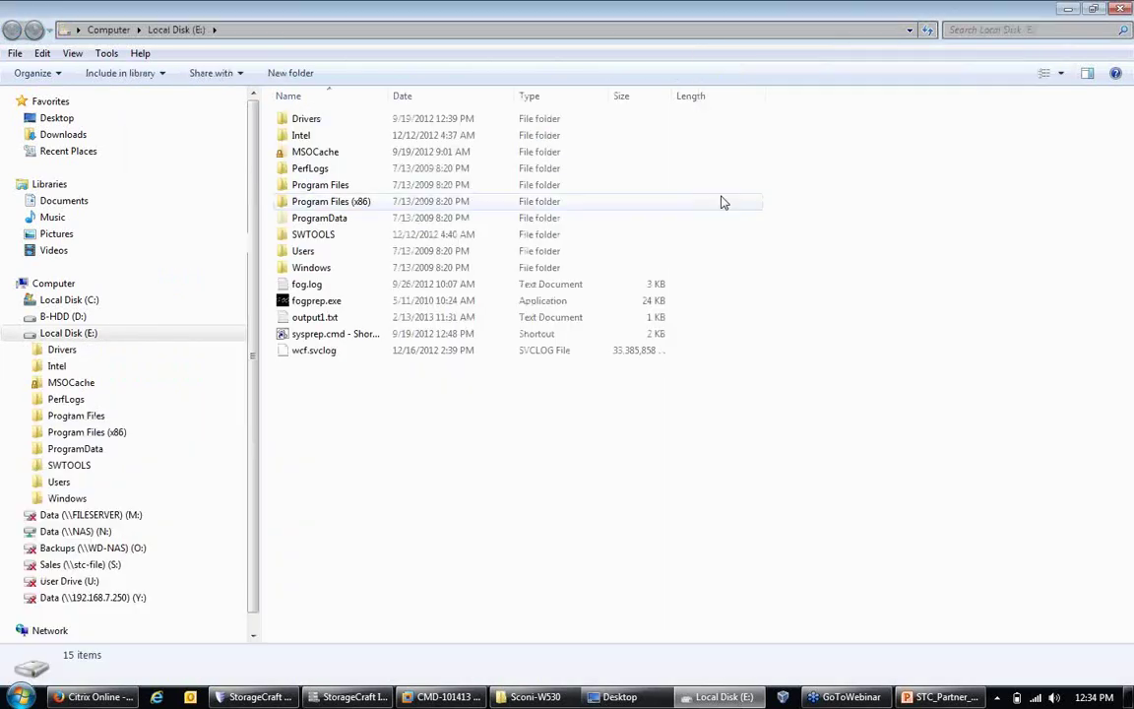
left_click(83, 336)
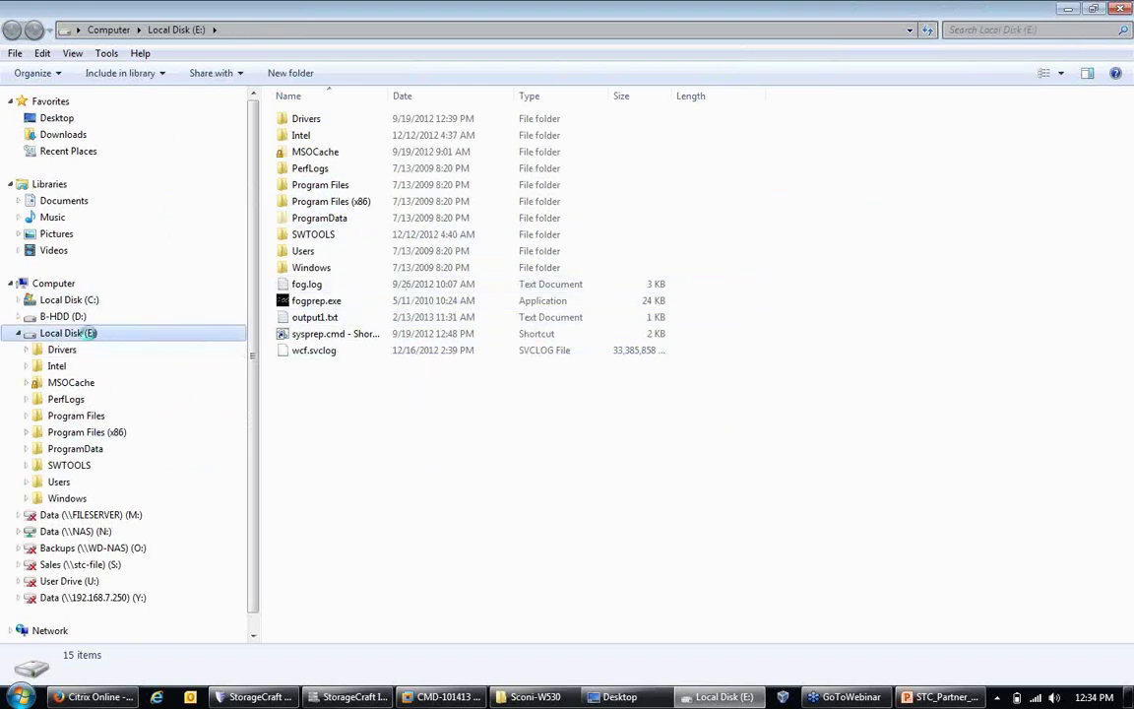
Step: Launch the Image File Dismount Wizard for Local Disk (E:) and advance past the E:\ selection
right_click(89, 336)
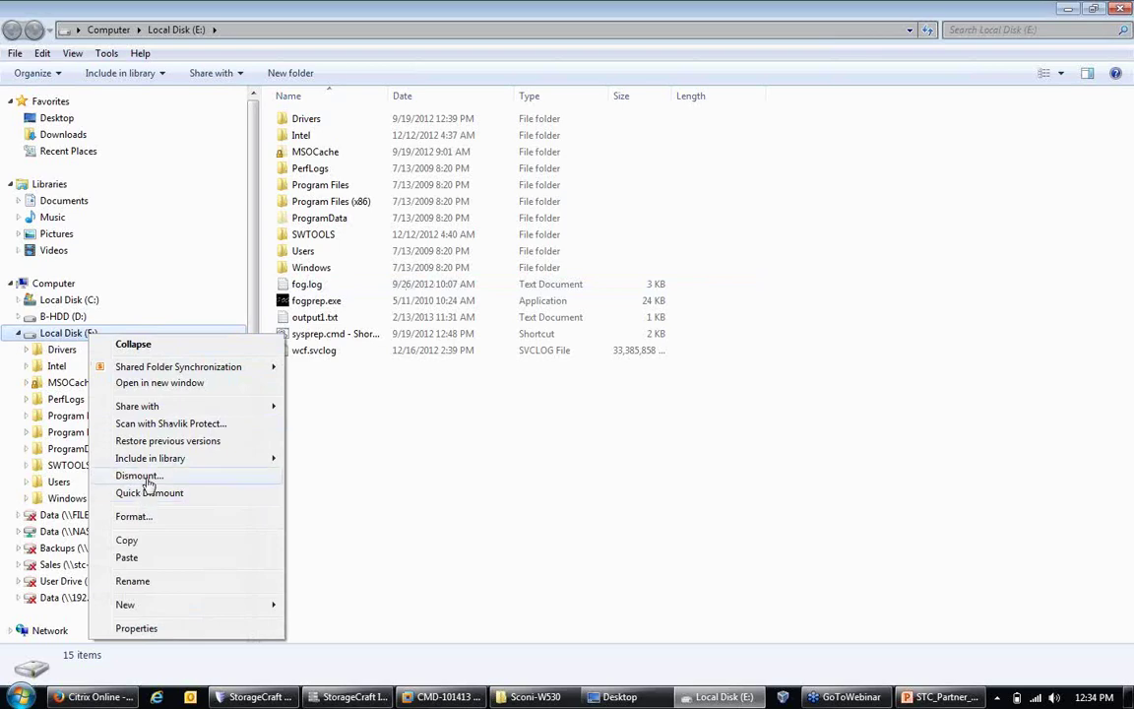
left_click(147, 478)
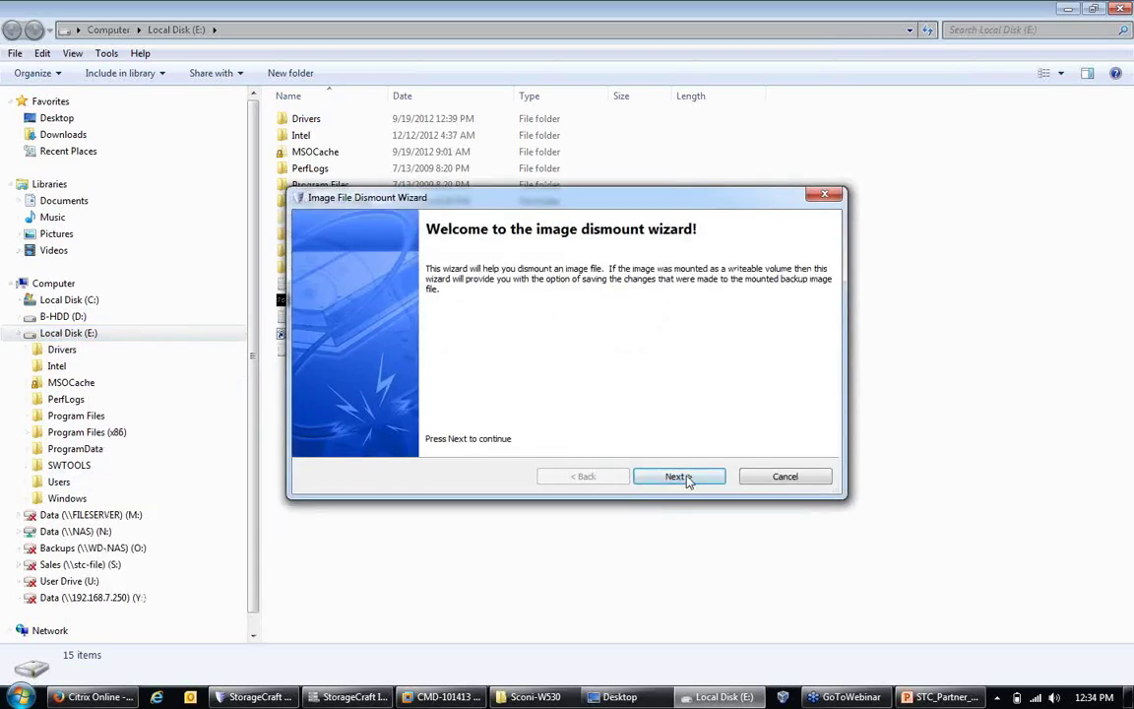
left_click(679, 477)
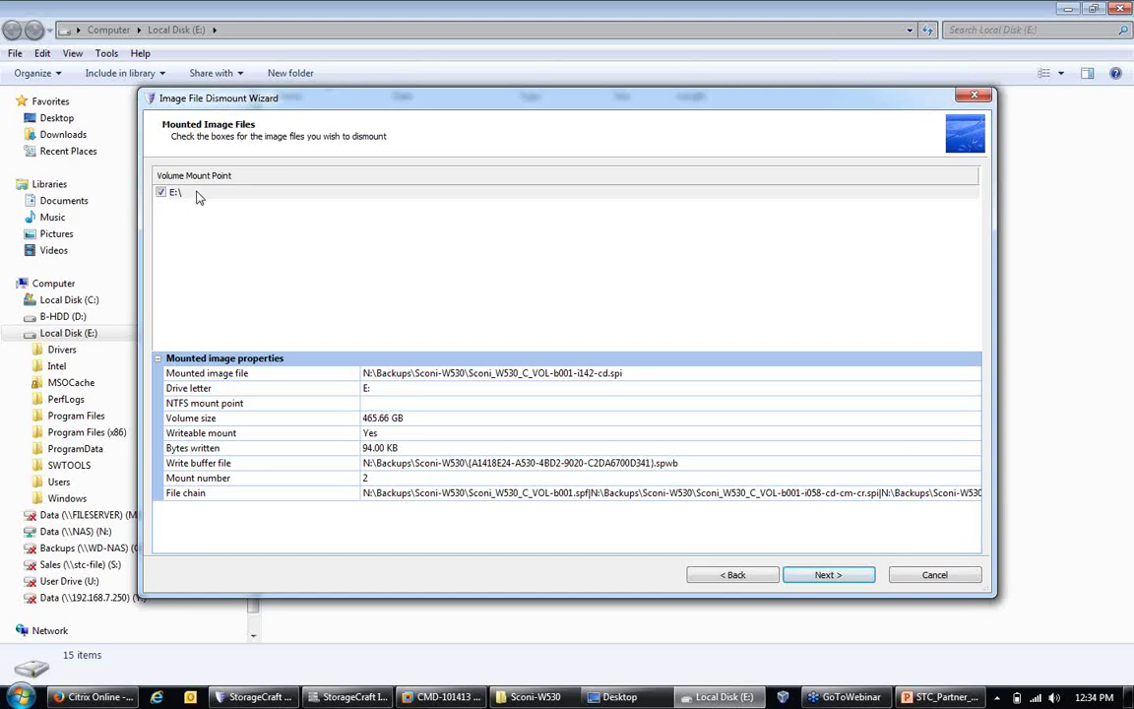
left_click(823, 575)
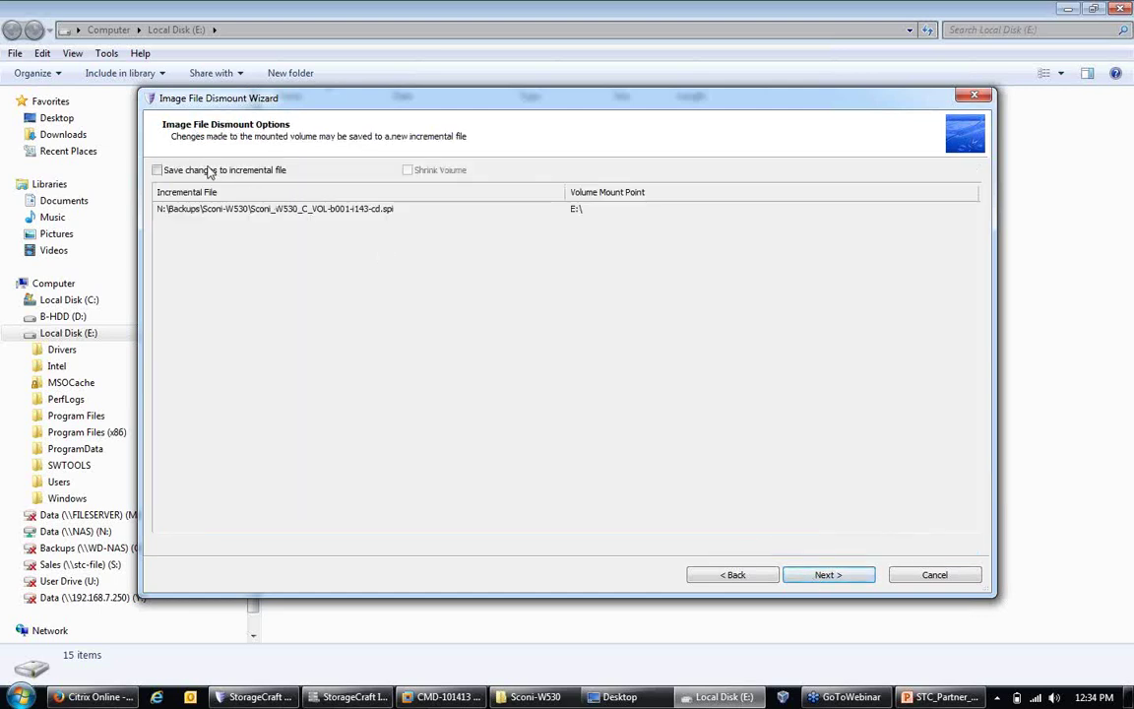
Step: Dismount E:\ with Save changes and Shrink Volume unchecked, reaching the Wizard Summary
left_click(209, 171)
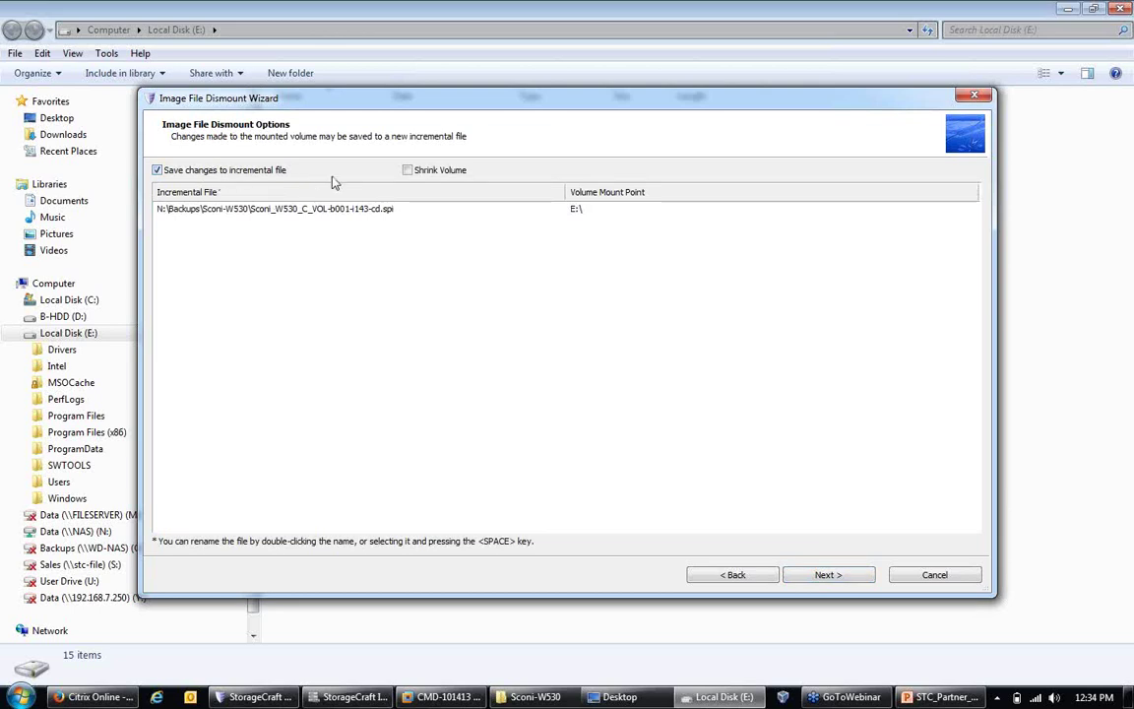
left_click(408, 171)
left_click(407, 171)
left_click(156, 170)
left_click(156, 170)
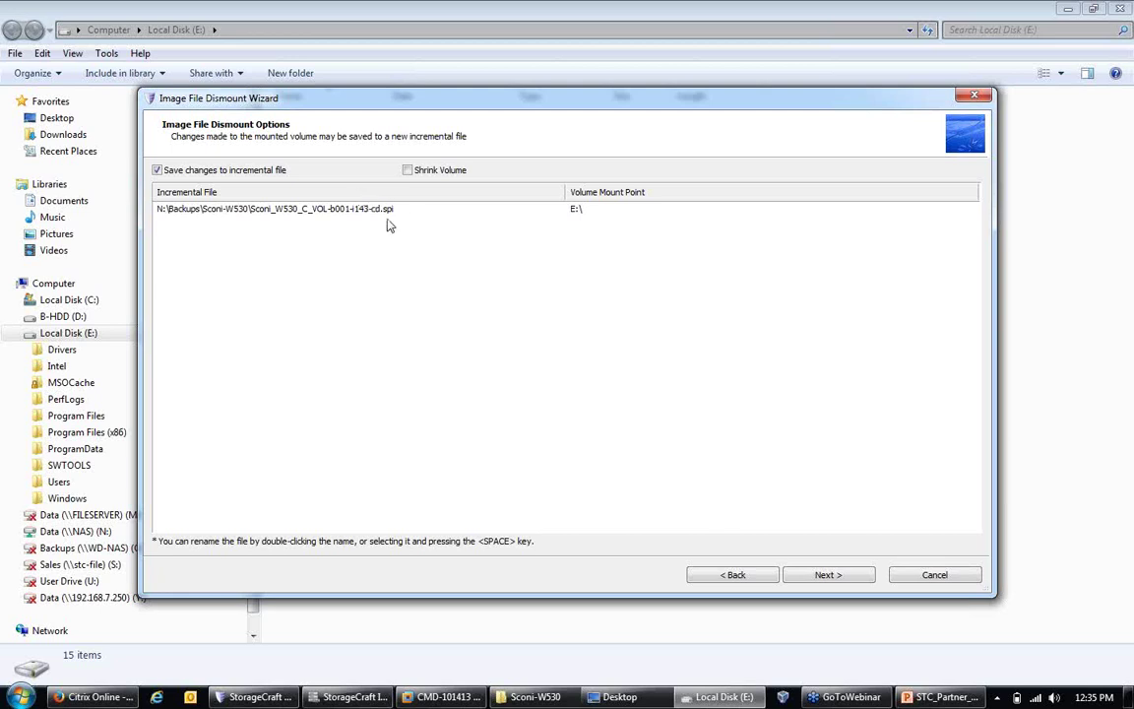
left_click(188, 172)
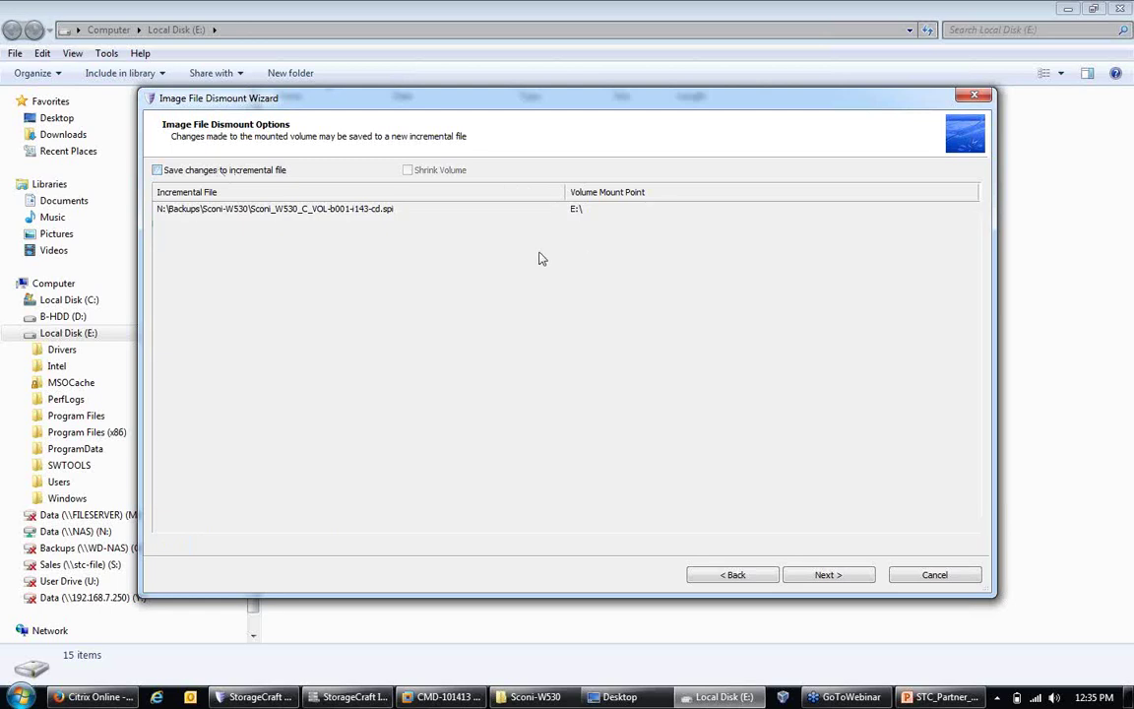
left_click(818, 578)
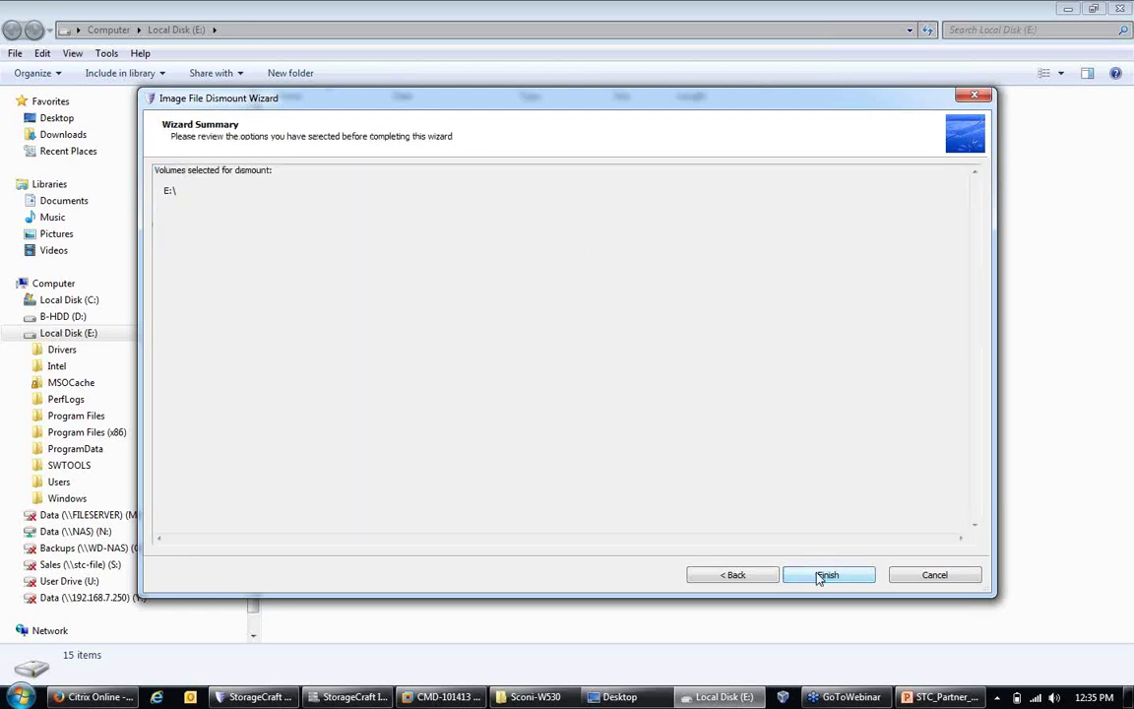
Step: Complete the E: image dismount and display the root of Data (\\NAS) (N:)
left_click(817, 576)
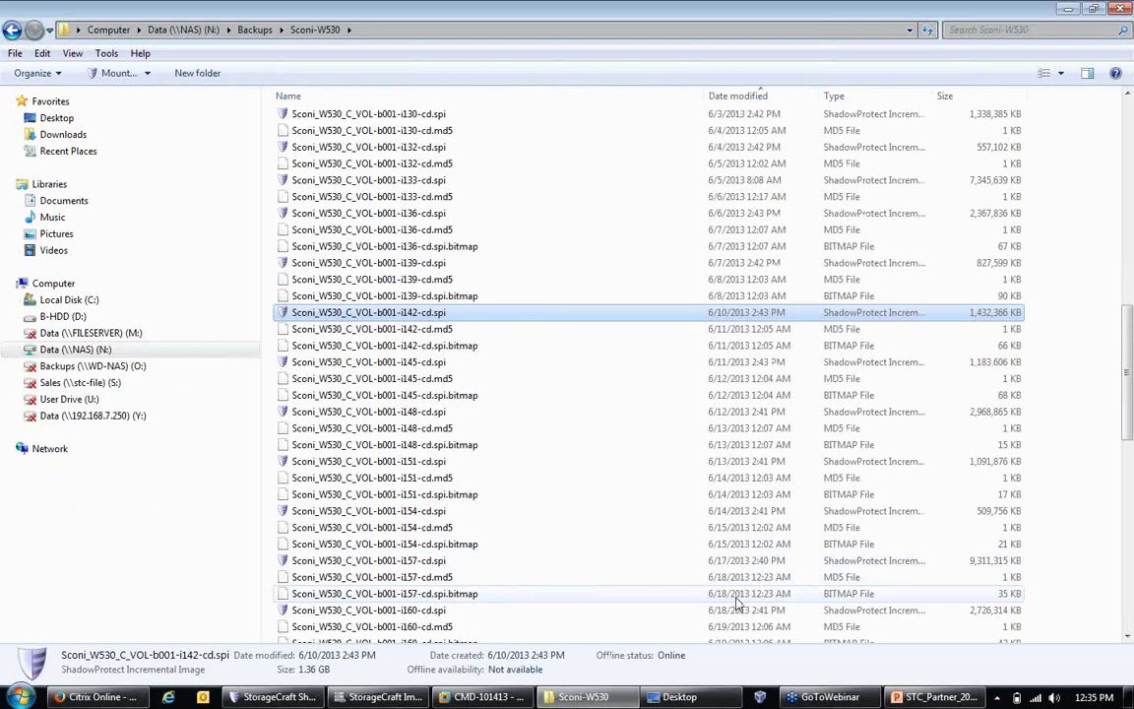
left_click(106, 353)
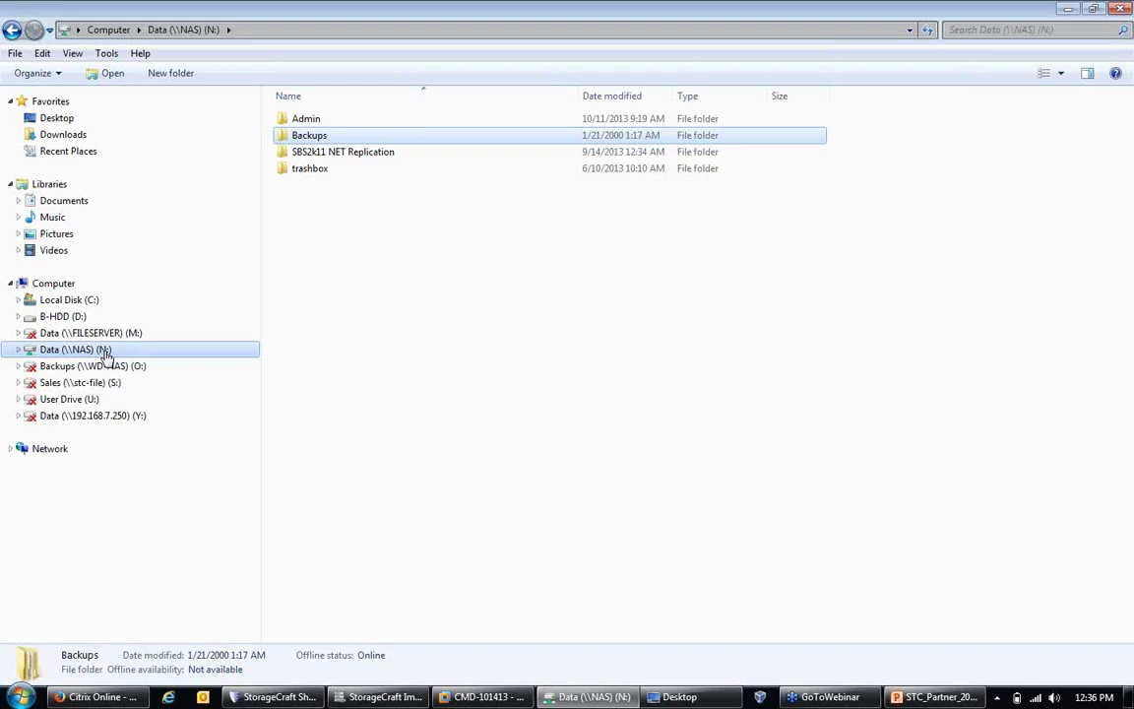
Step: Open Backups\Sconi-W530 on the N: drive and scroll through its image files
double_click(306, 138)
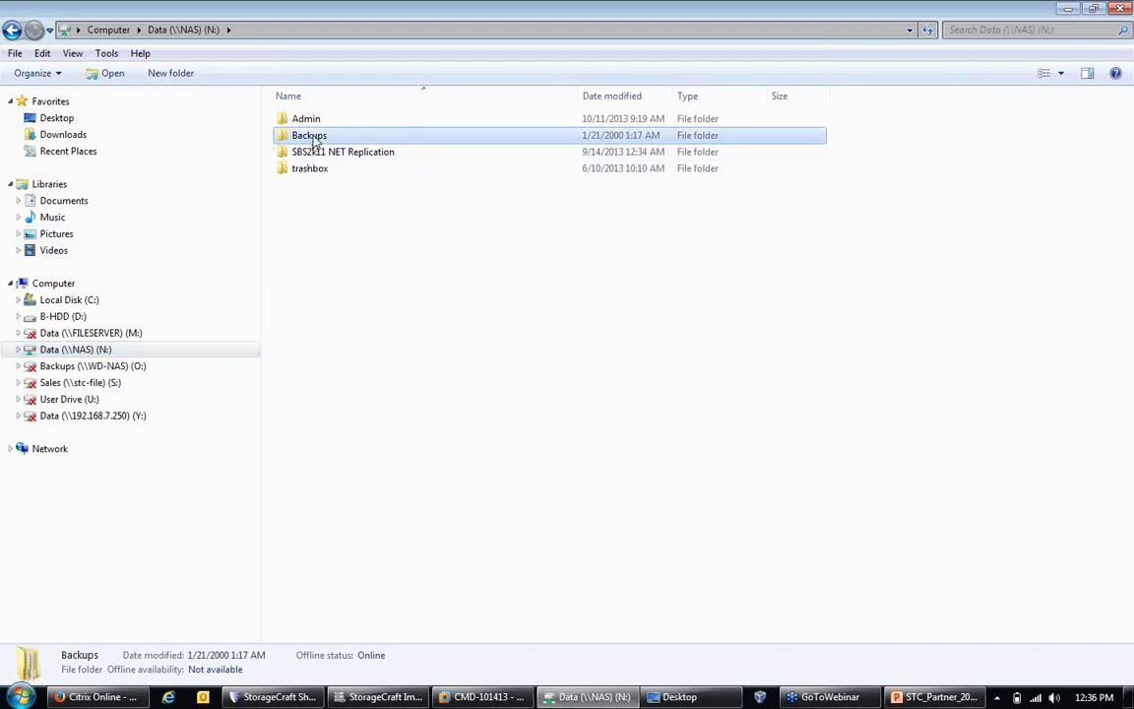
double_click(327, 234)
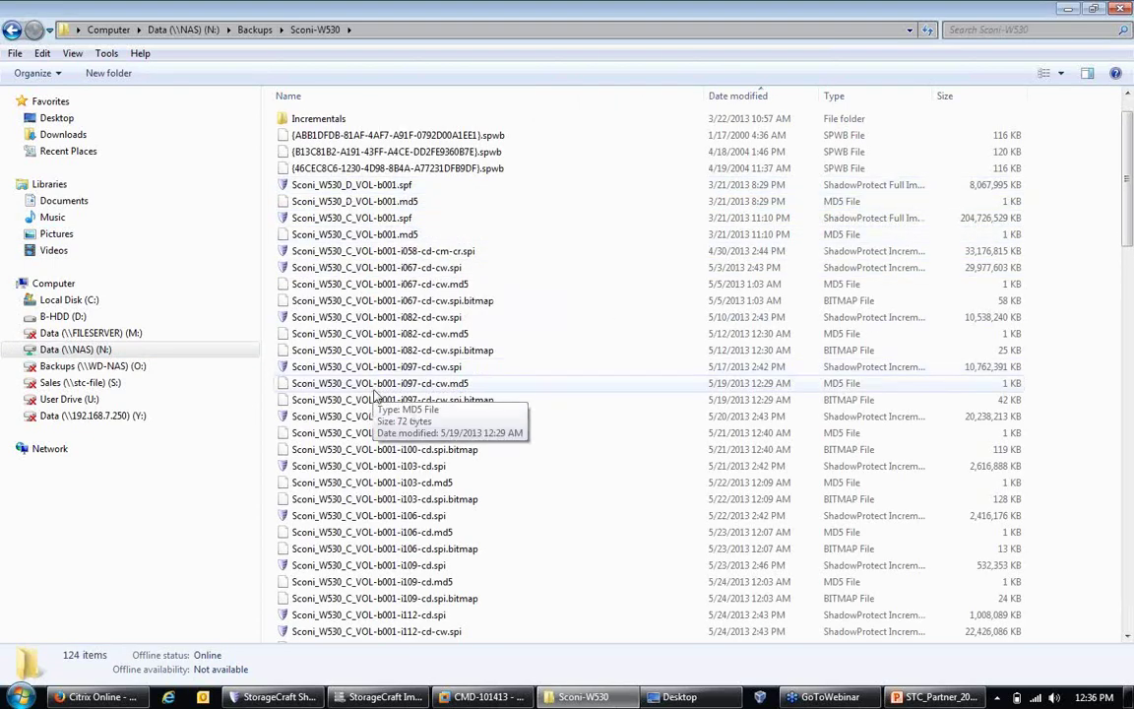
scroll(372, 390, "down", 6)
scroll(372, 390, "down", 6)
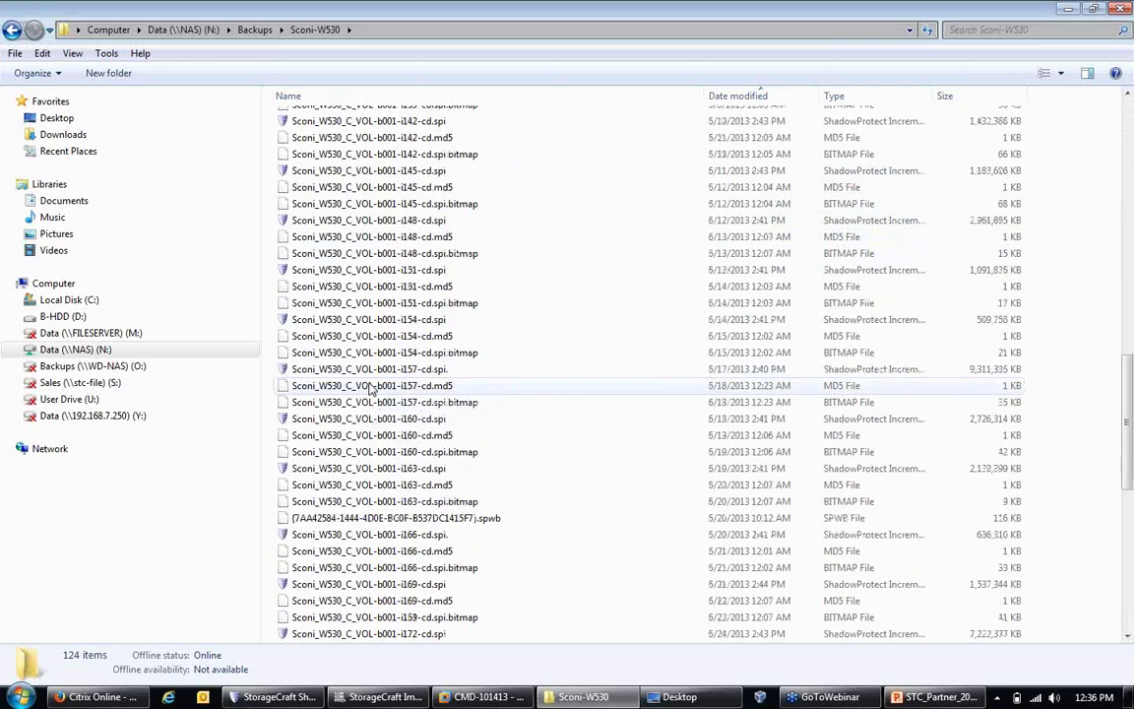
scroll(368, 359, "up", 20)
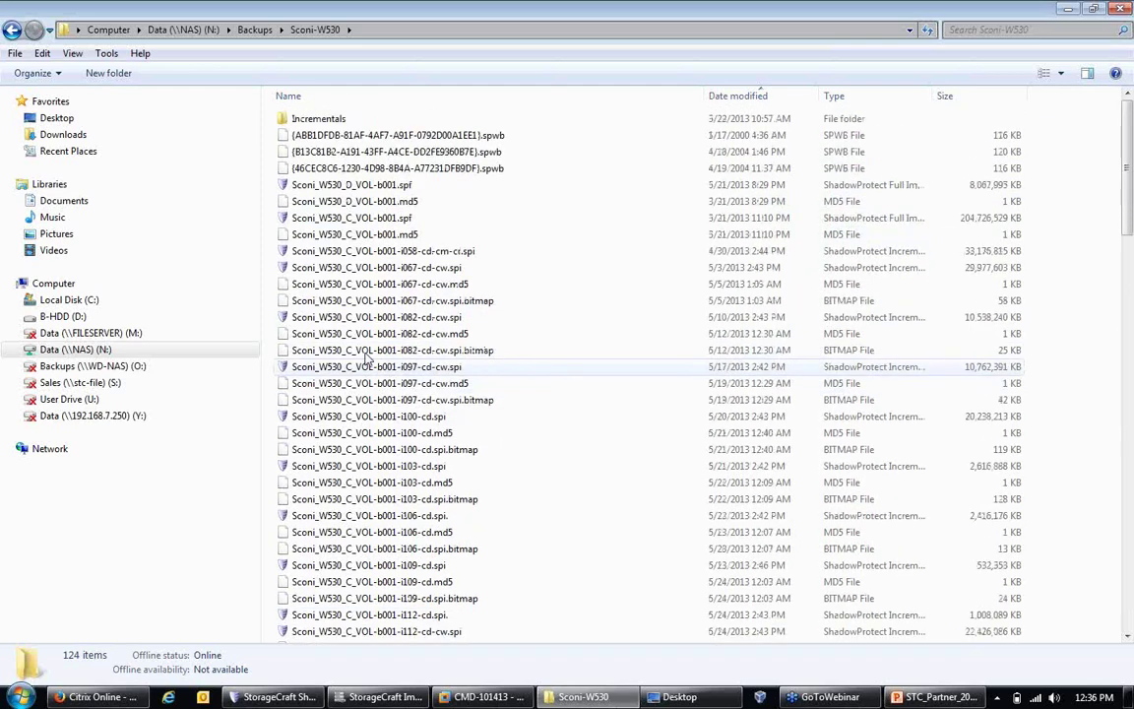
Step: Check the Mount options for Sconi_W530_D_VOL-b001.spf, then dismiss the menu
left_click(311, 185)
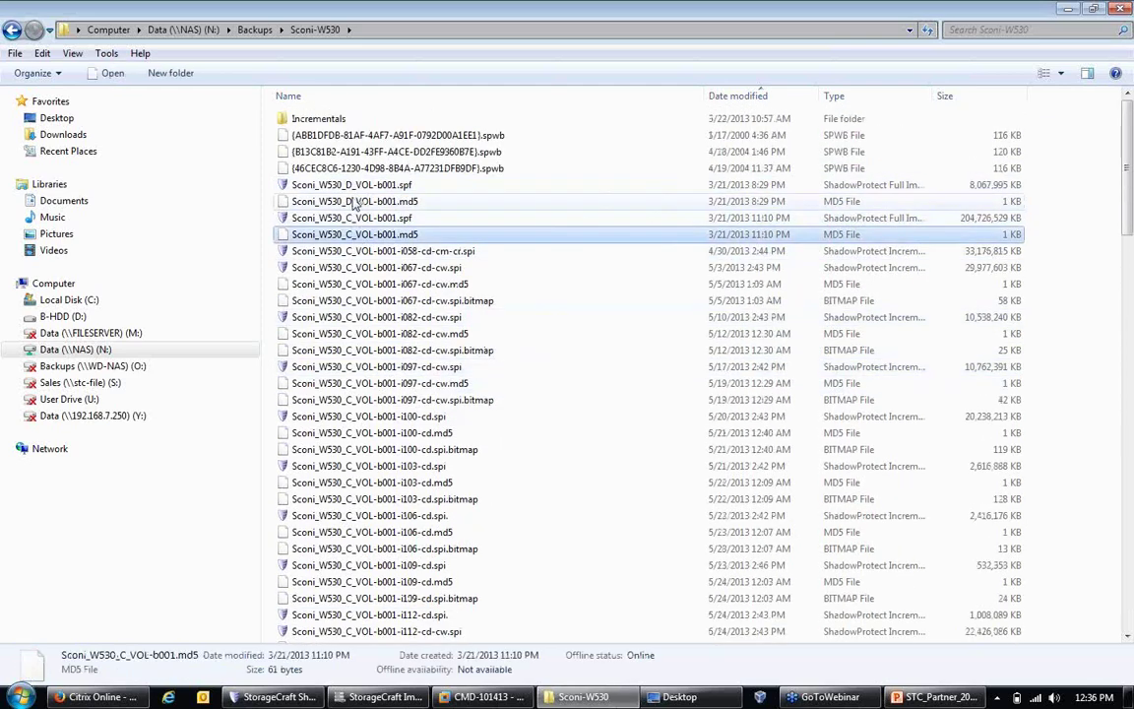
right_click(351, 187)
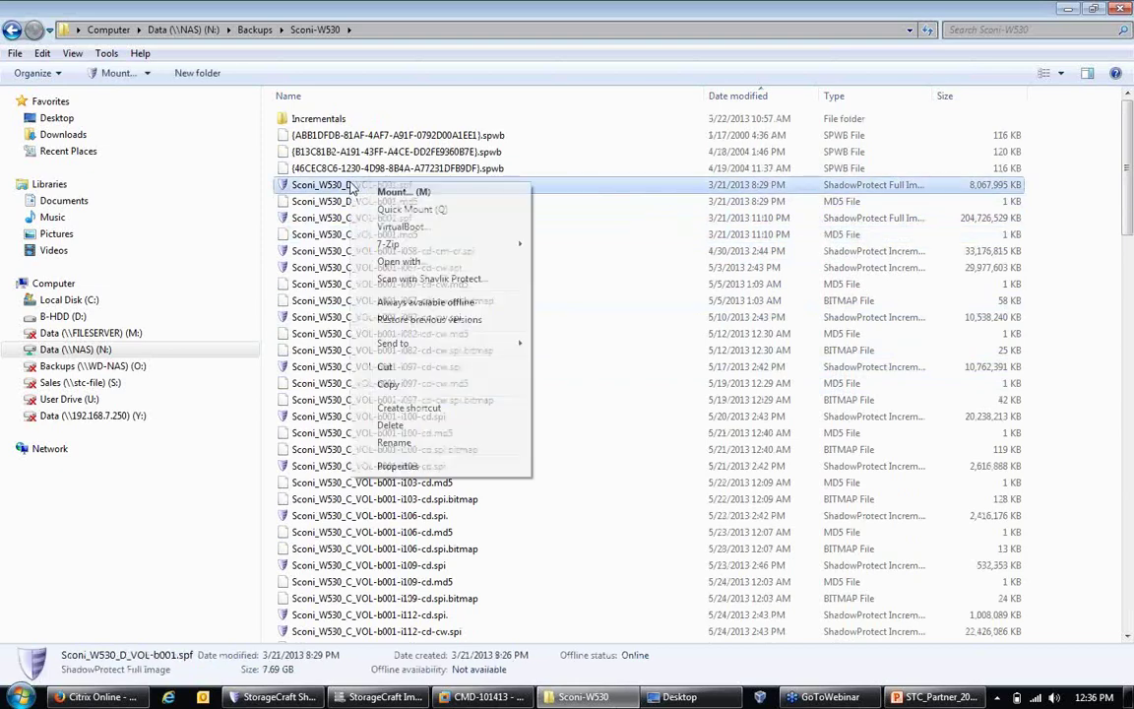
left_click(635, 295)
left_click(650, 283)
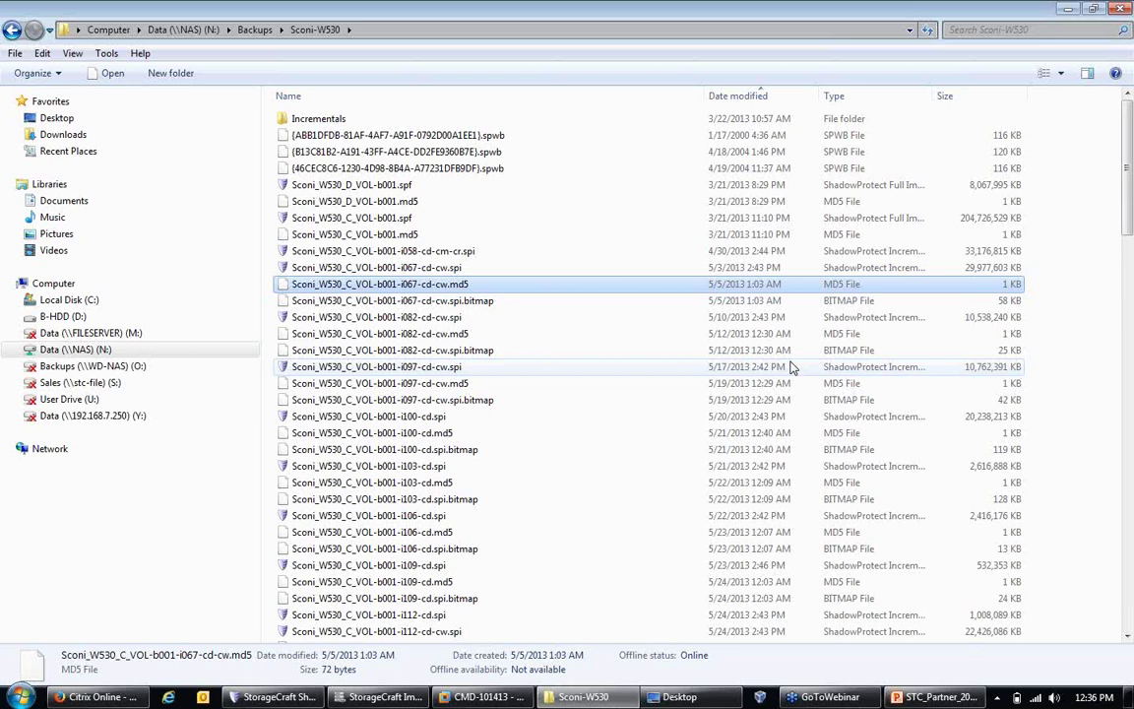
Step: Minimize Explorer, bring the ShadowProtect console forward and select FileServer in Management View
left_click(1068, 10)
left_click(244, 700)
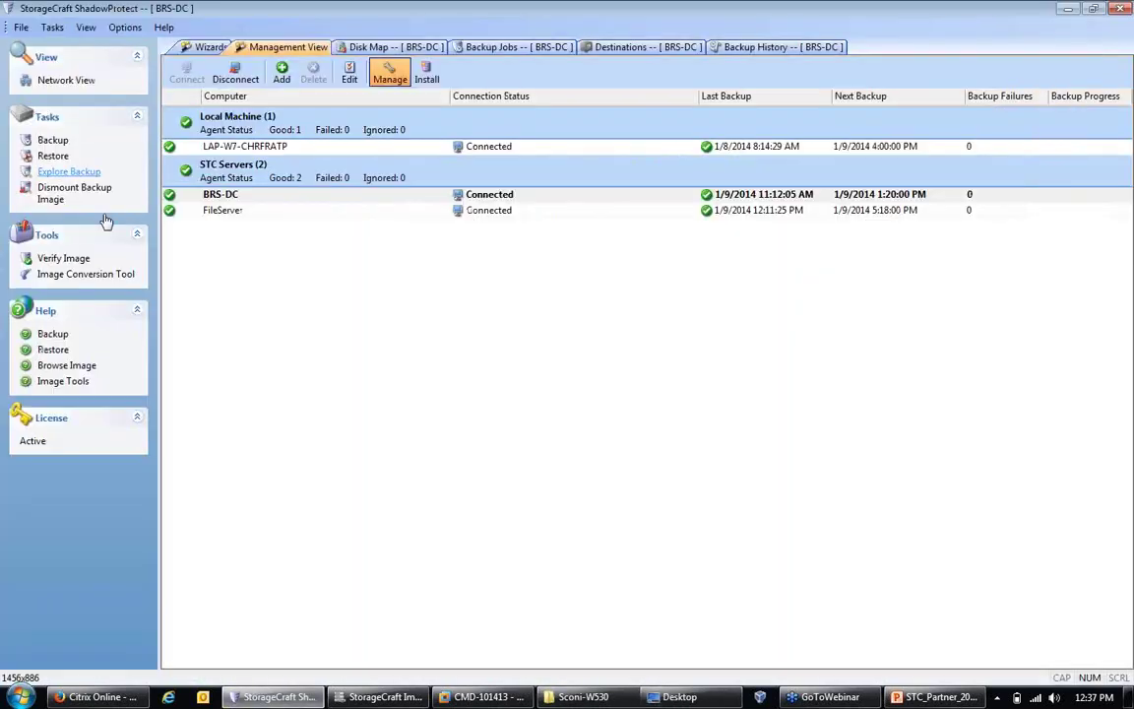
left_click(218, 213)
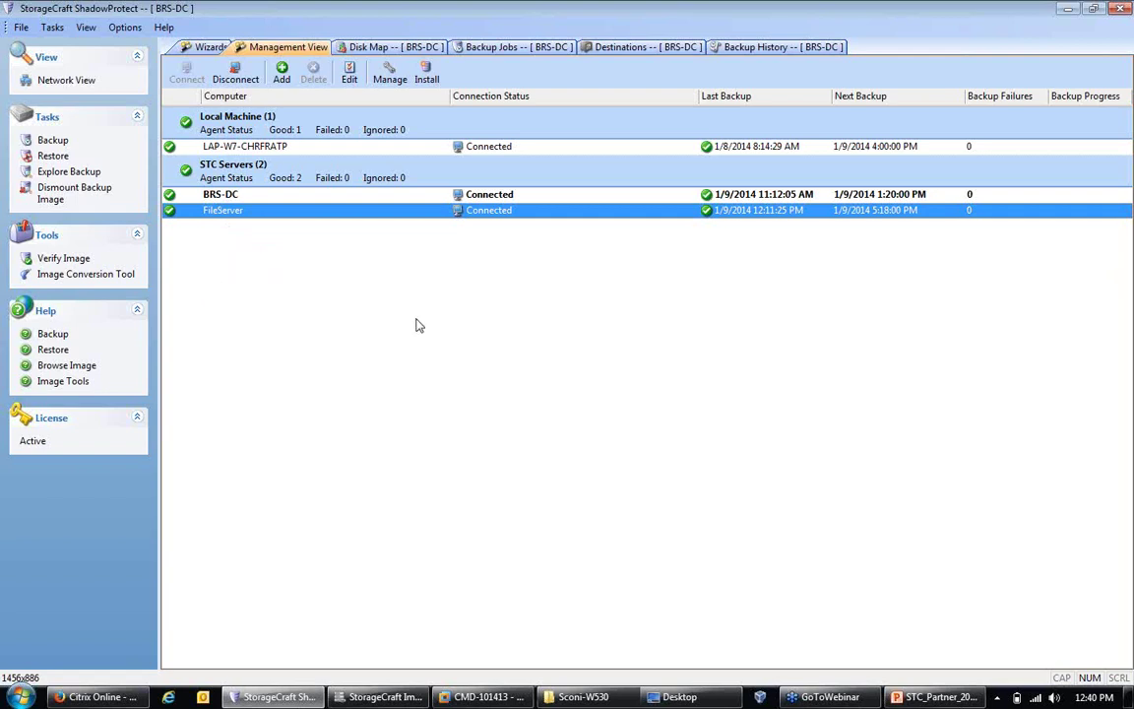
Step: Minimize the ShadowProtect console to reveal the Sconi-W530 backups folder in Explorer
left_click(1067, 8)
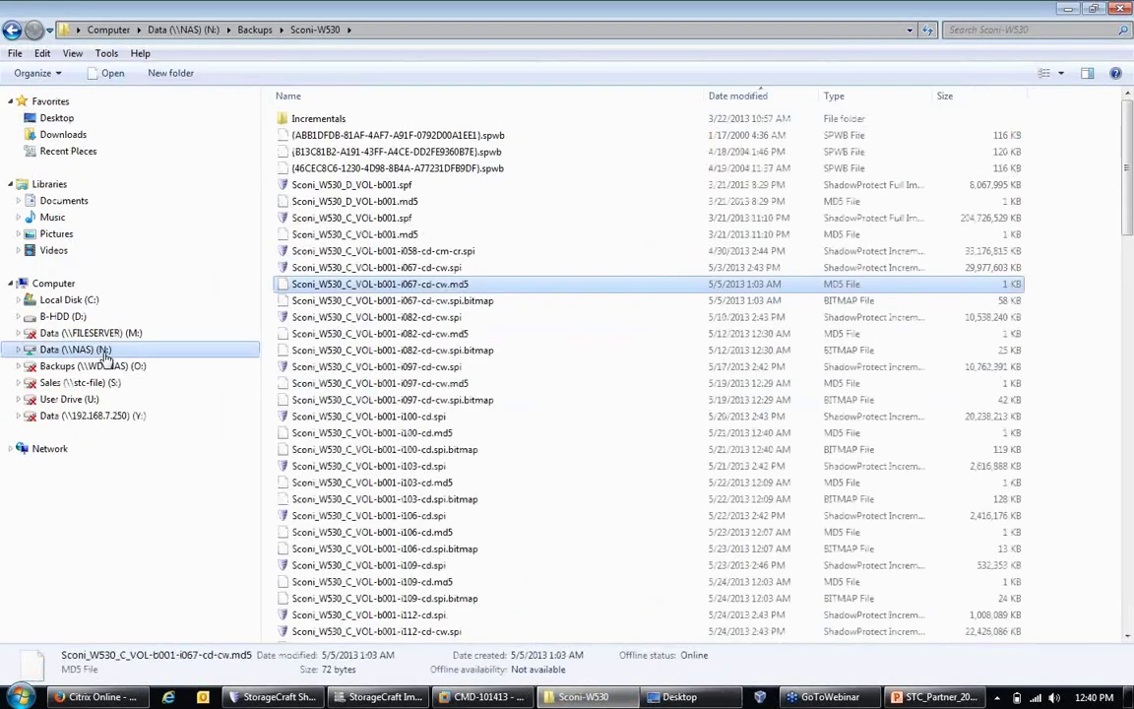
Step: Go to N:\Backups\FileServer and select the newest image, FileServer_C_VOL-b003-i067.spi
key("alt+Up")
key("alt+Up")
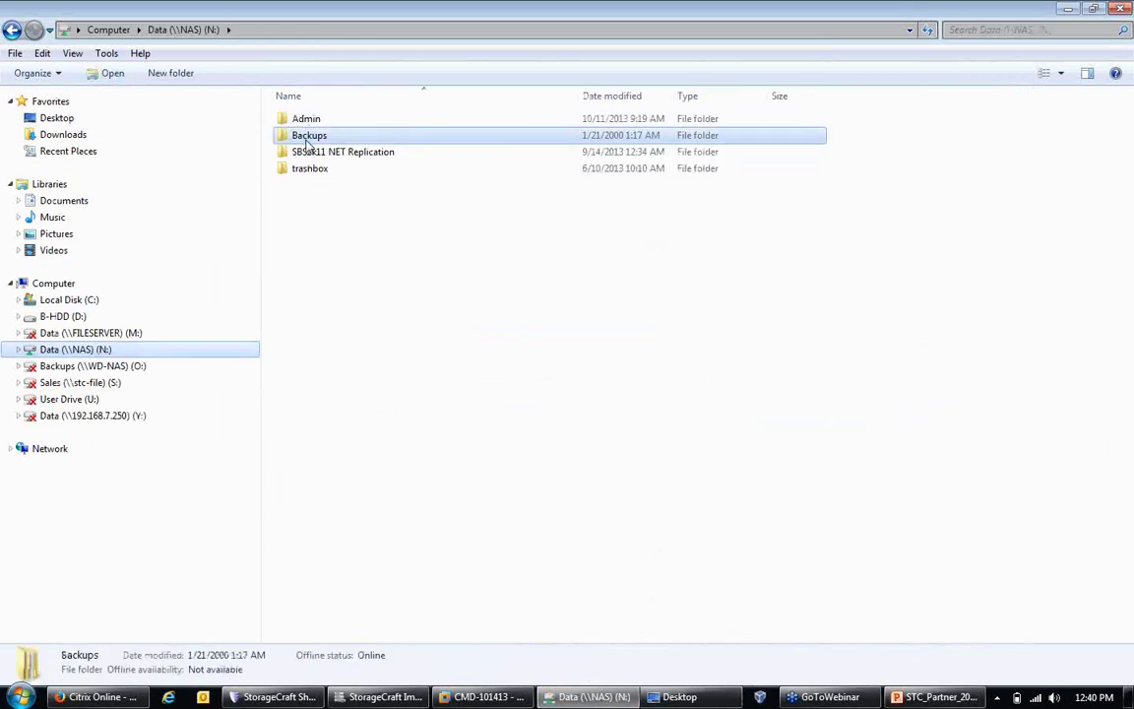
double_click(308, 137)
double_click(300, 184)
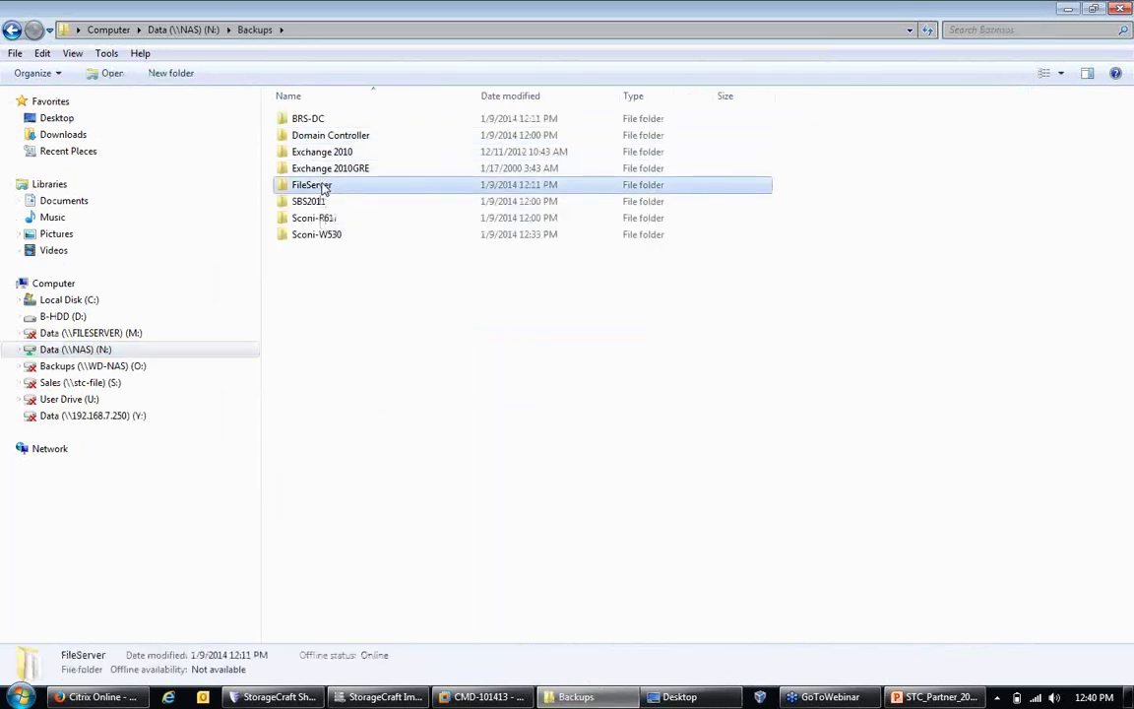
scroll(347, 258, "down", 16)
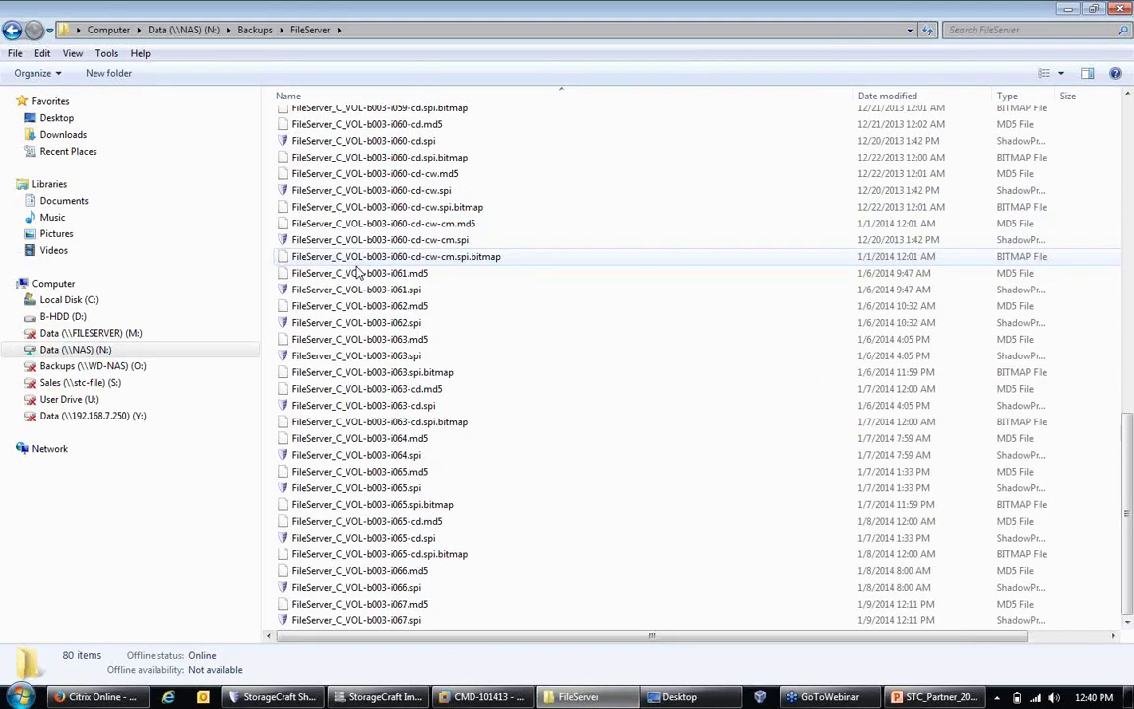
left_click(326, 622)
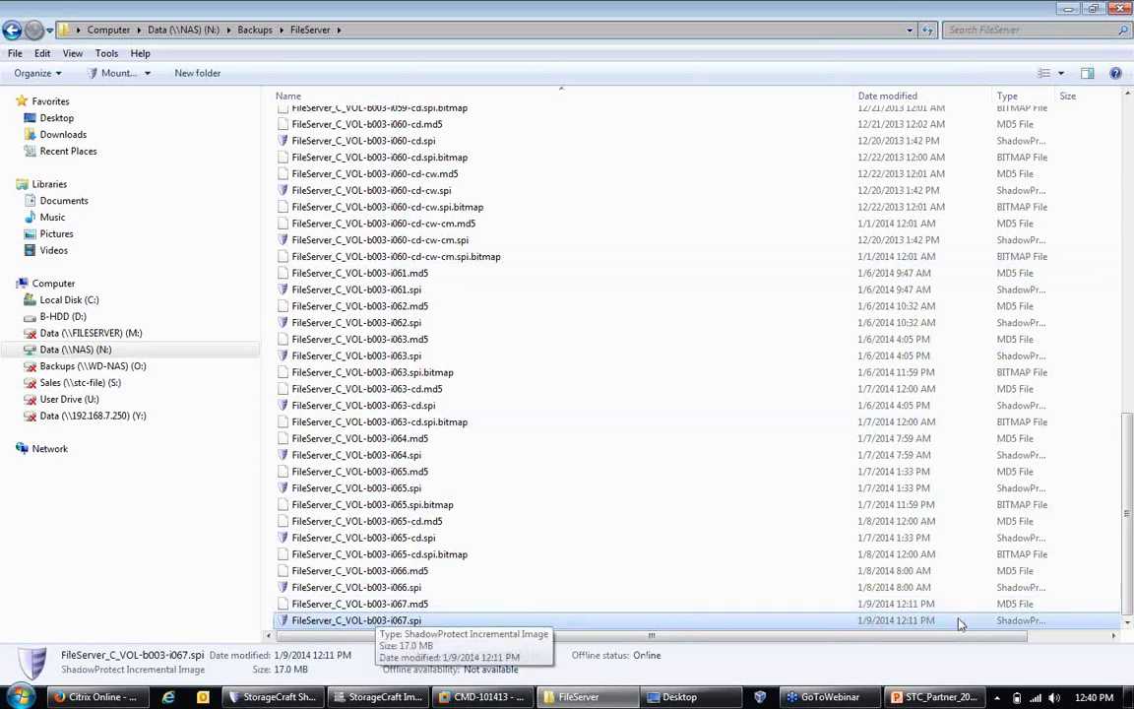
scroll(1073, 640, "right", 3)
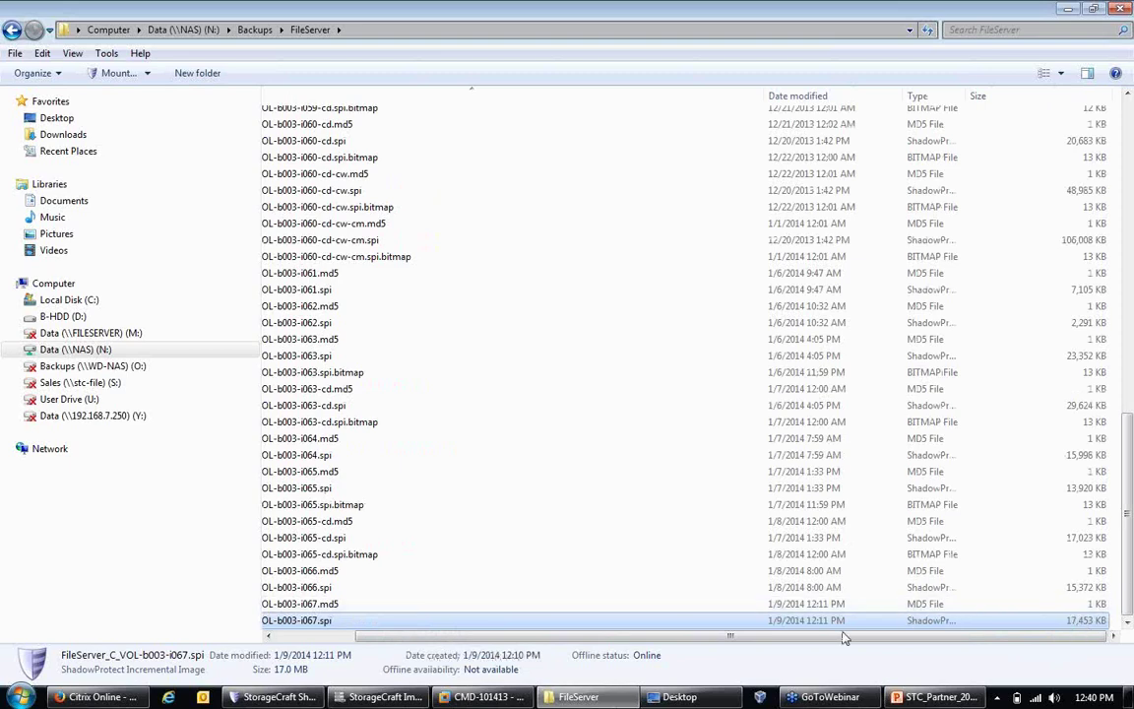
scroll(317, 640, "left", 3)
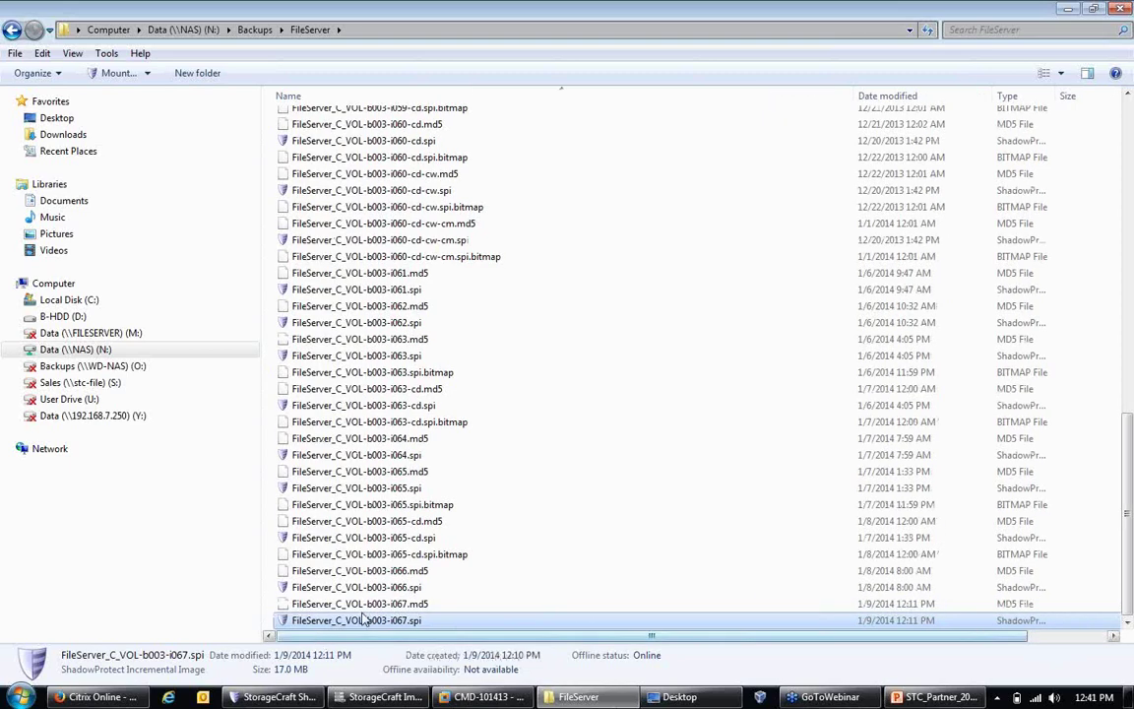
Step: Launch VirtualBoot from the context menu of FileServer_C_VOL-b003-i067.spi
right_click(387, 620)
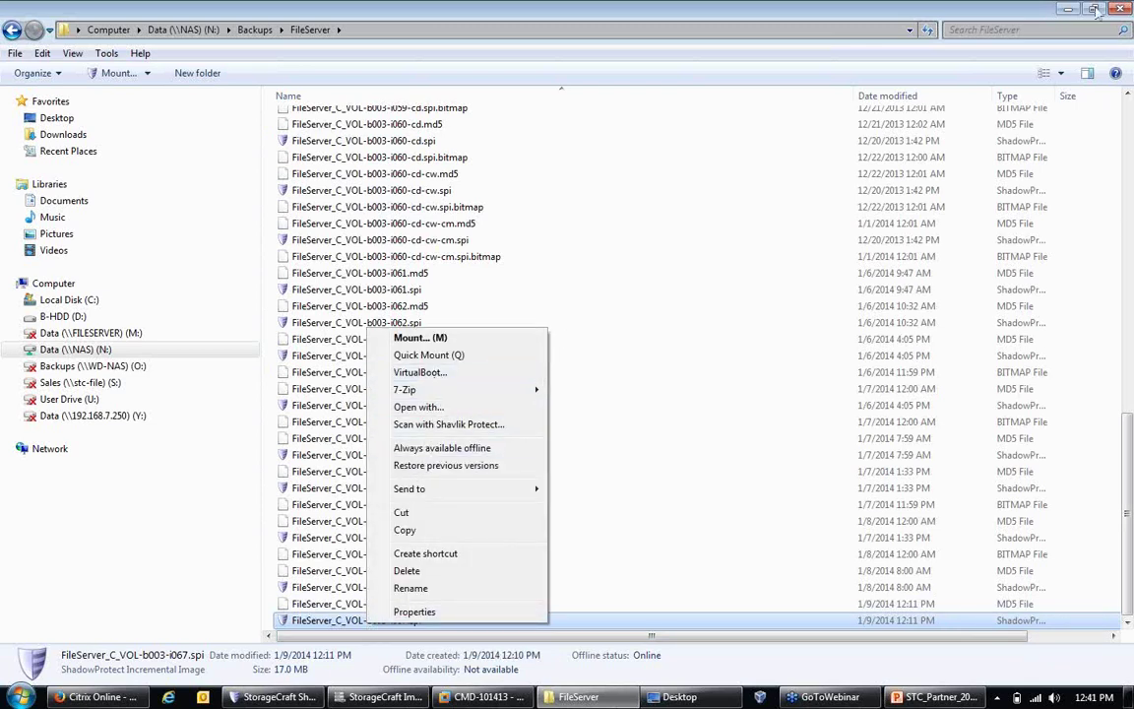
left_click(947, 91)
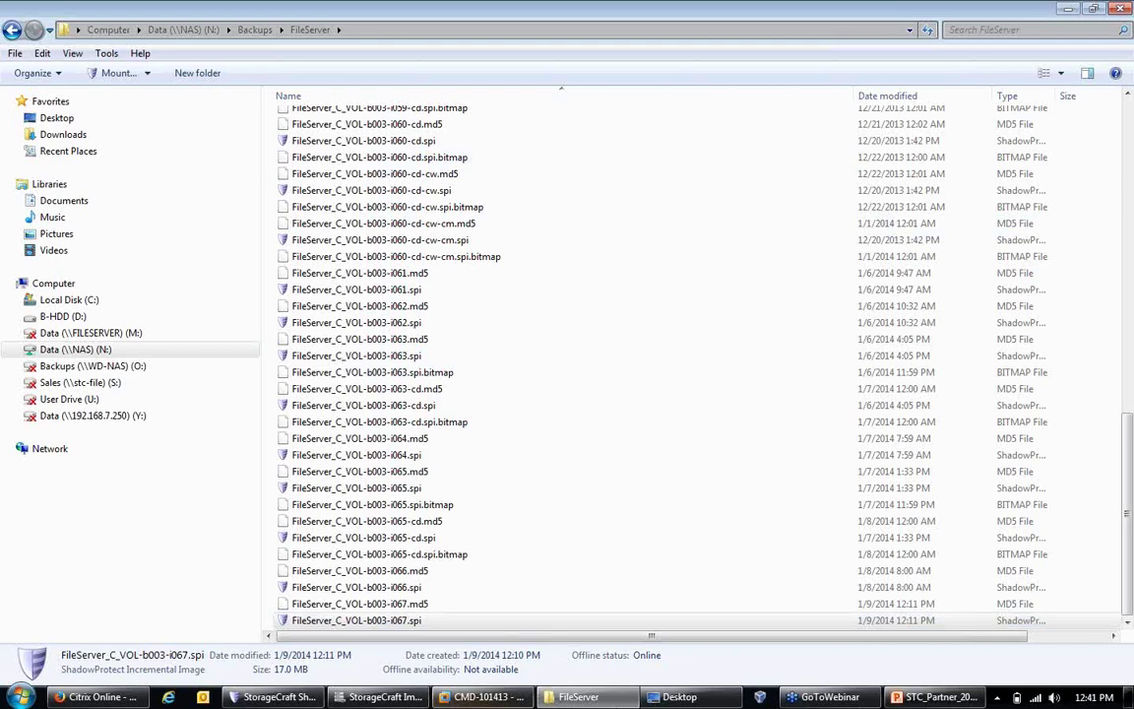
left_click(1065, 9)
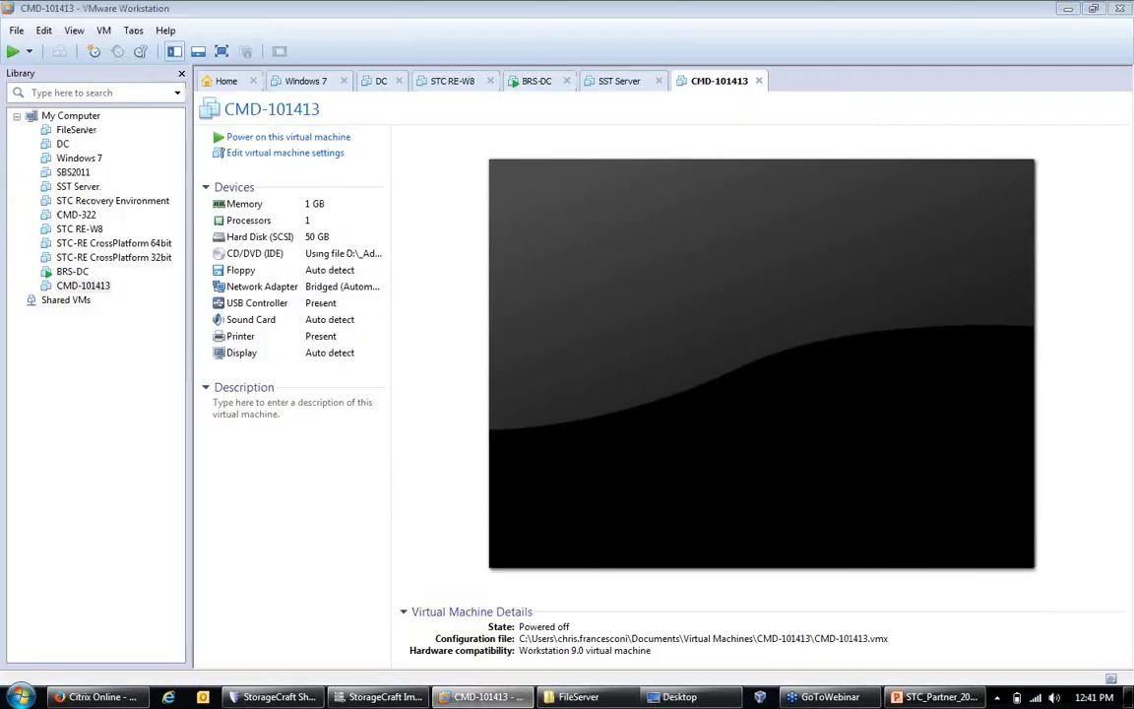
left_click(1067, 9)
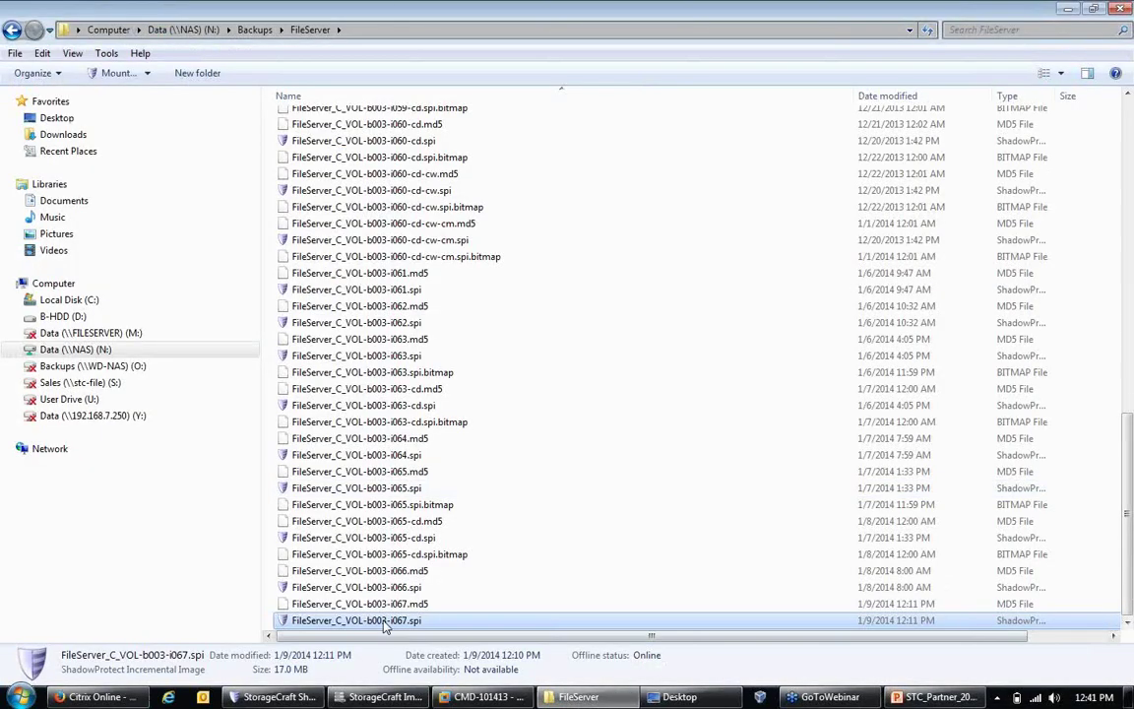
right_click(343, 618)
left_click(448, 372)
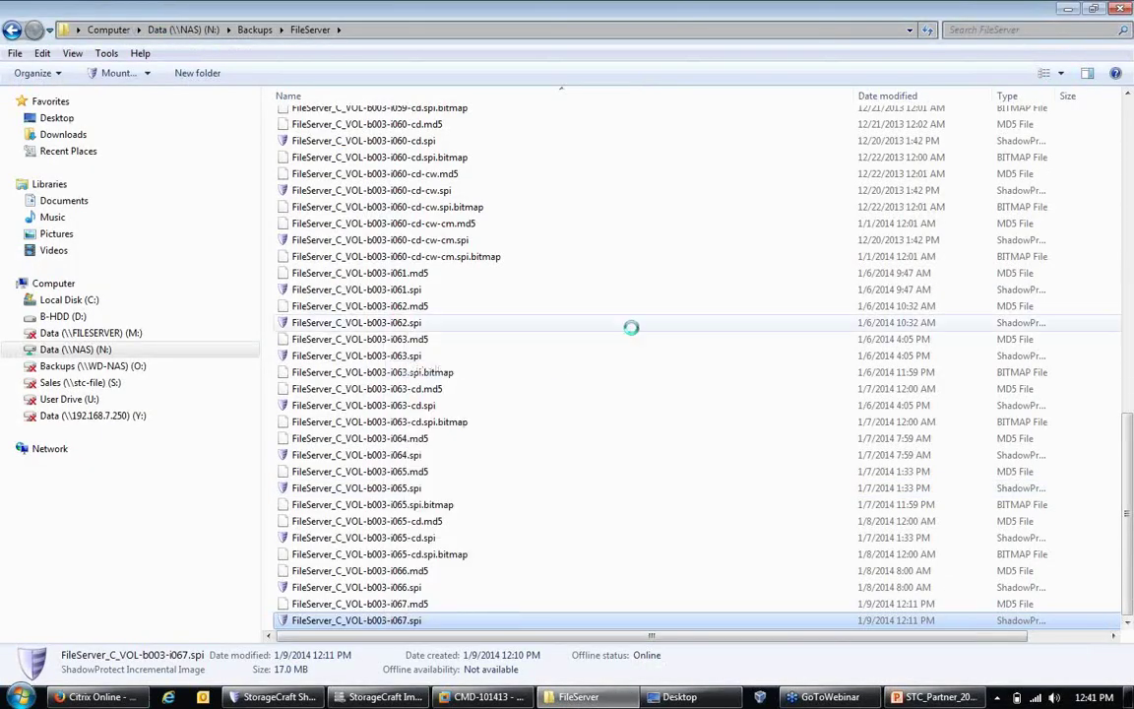
Step: Minimize the FileServer and Desktop Explorer windows, leaving only the VirtualBoot wizard
left_click(1068, 9)
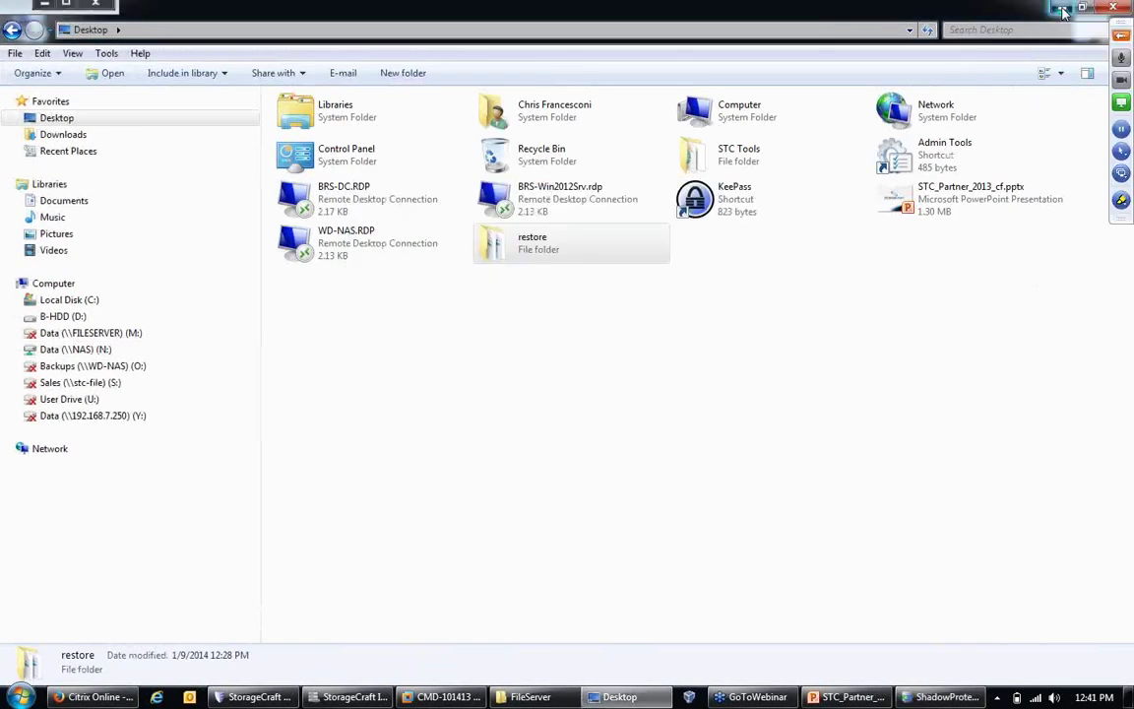
left_click(1069, 9)
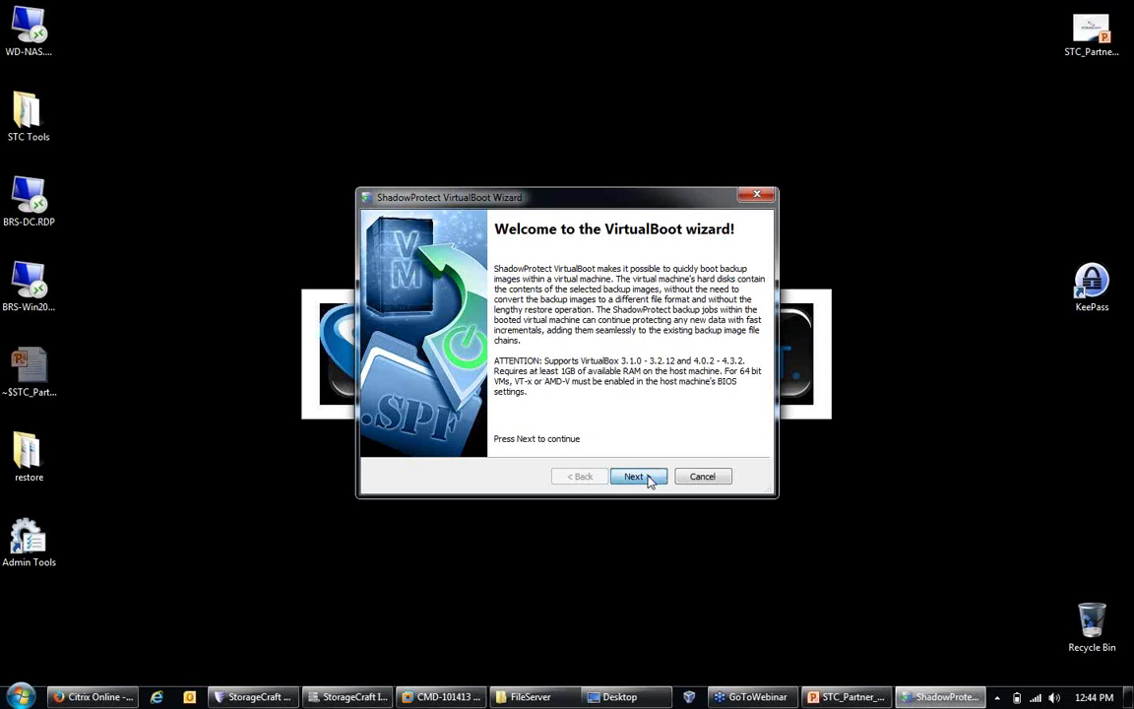
Step: Advance past the VirtualBoot welcome page to the image password prompt
left_click(635, 477)
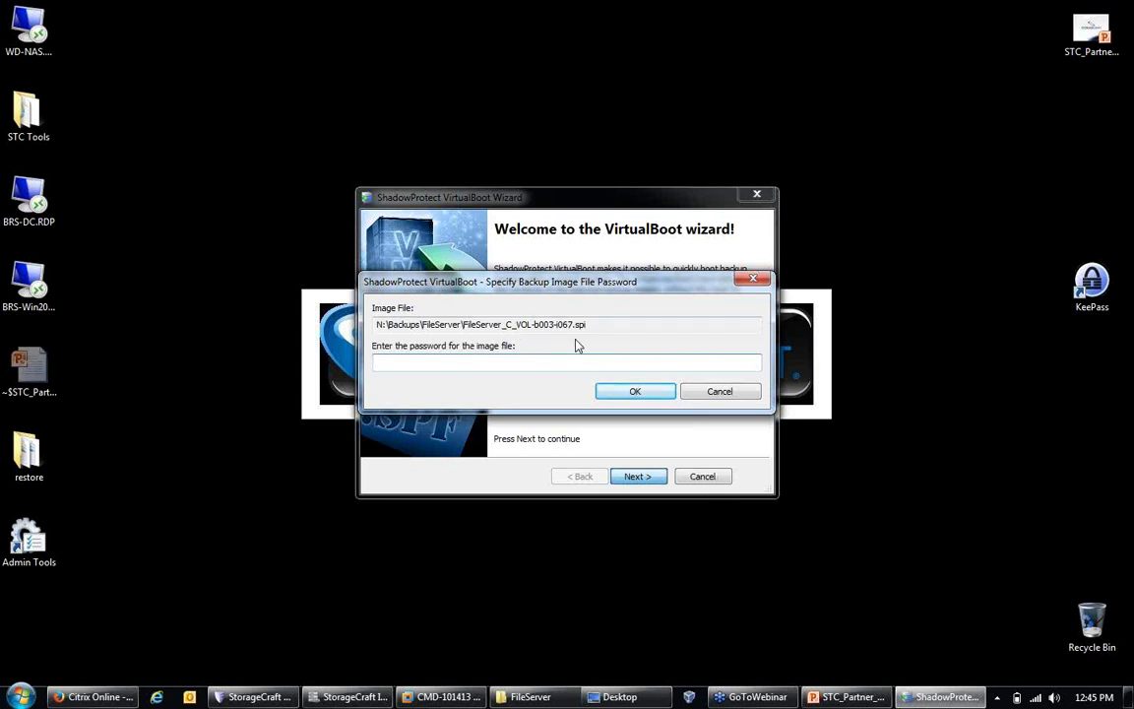
Step: Enter the backup image file's password and confirm it
type("**************")
key("Return")
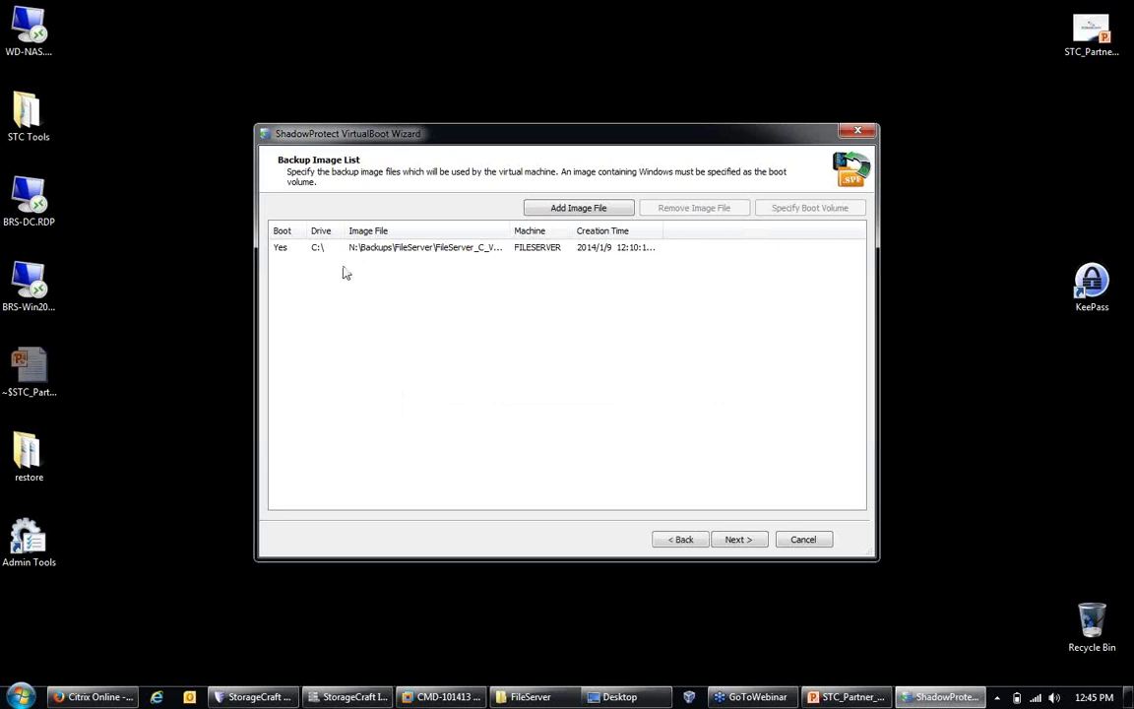
Step: Widen the Image File column to show the full FileServer image path
left_click_drag(511, 230, 588, 248)
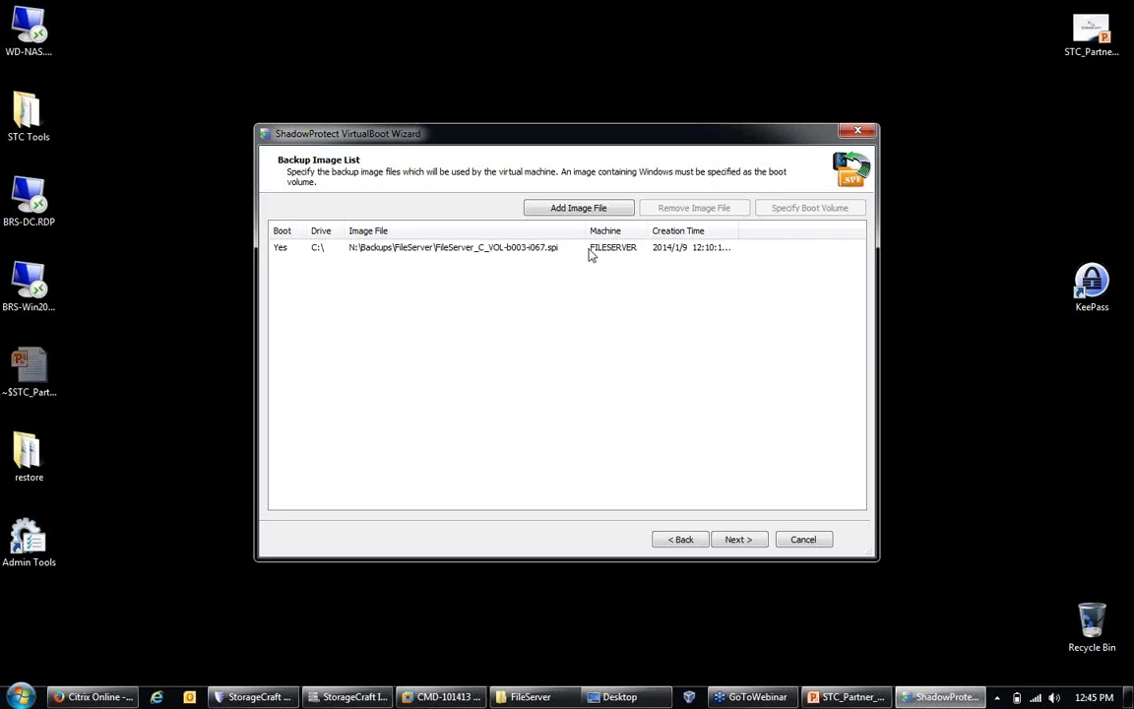
Step: Select the FileServer image, widen the Creation Time and Machine columns, and continue to Options
left_click(540, 256)
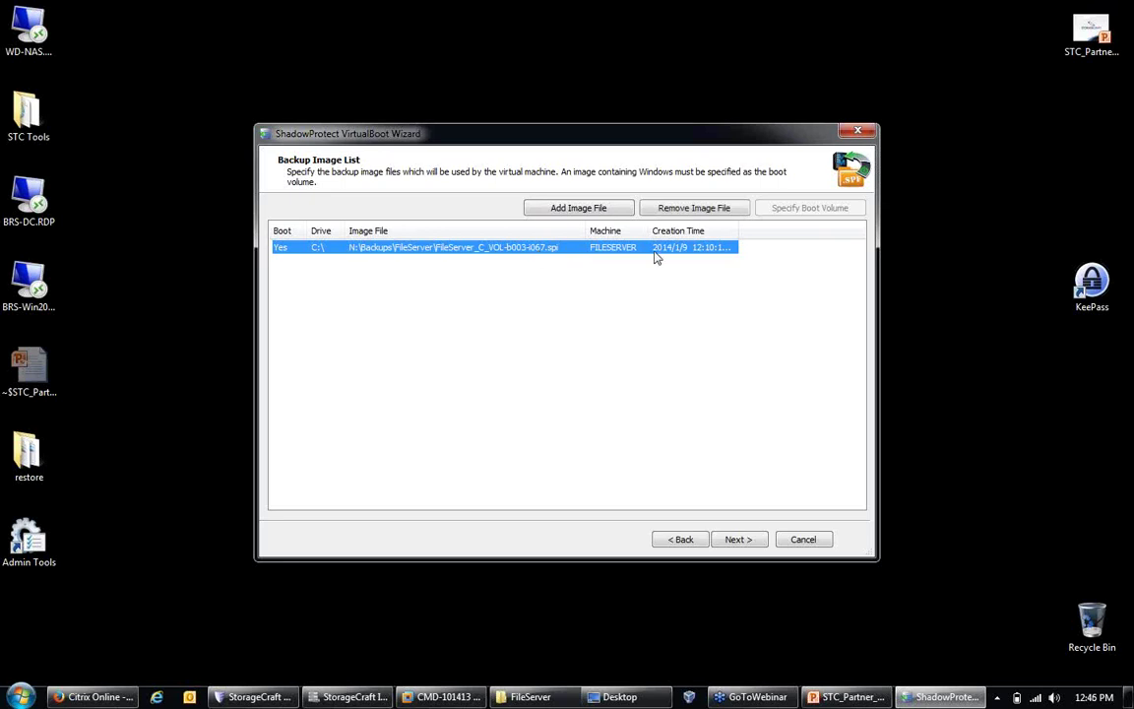
left_click_drag(738, 235, 796, 234)
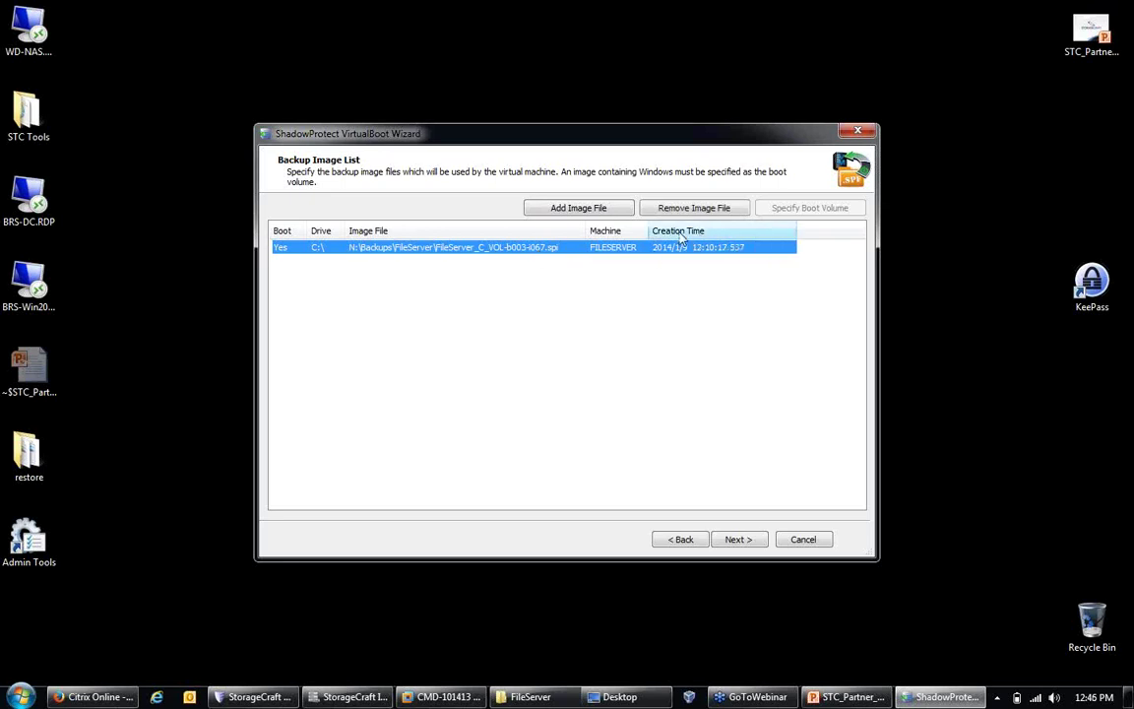
left_click_drag(650, 234, 686, 235)
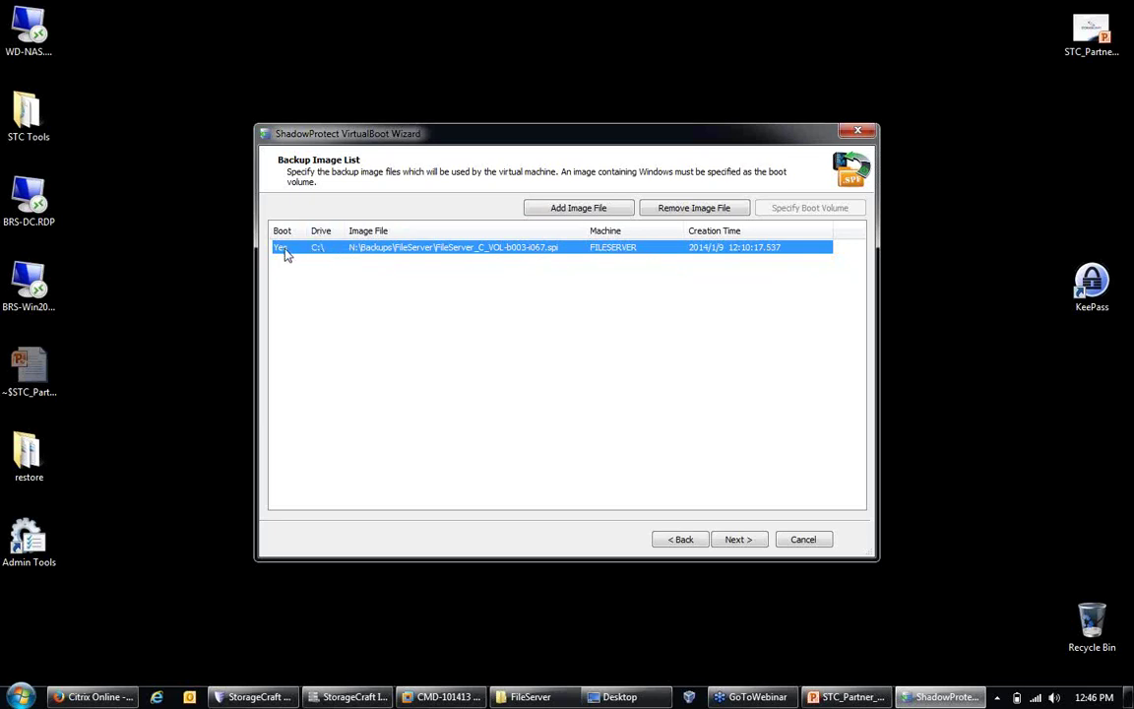
left_click(750, 547)
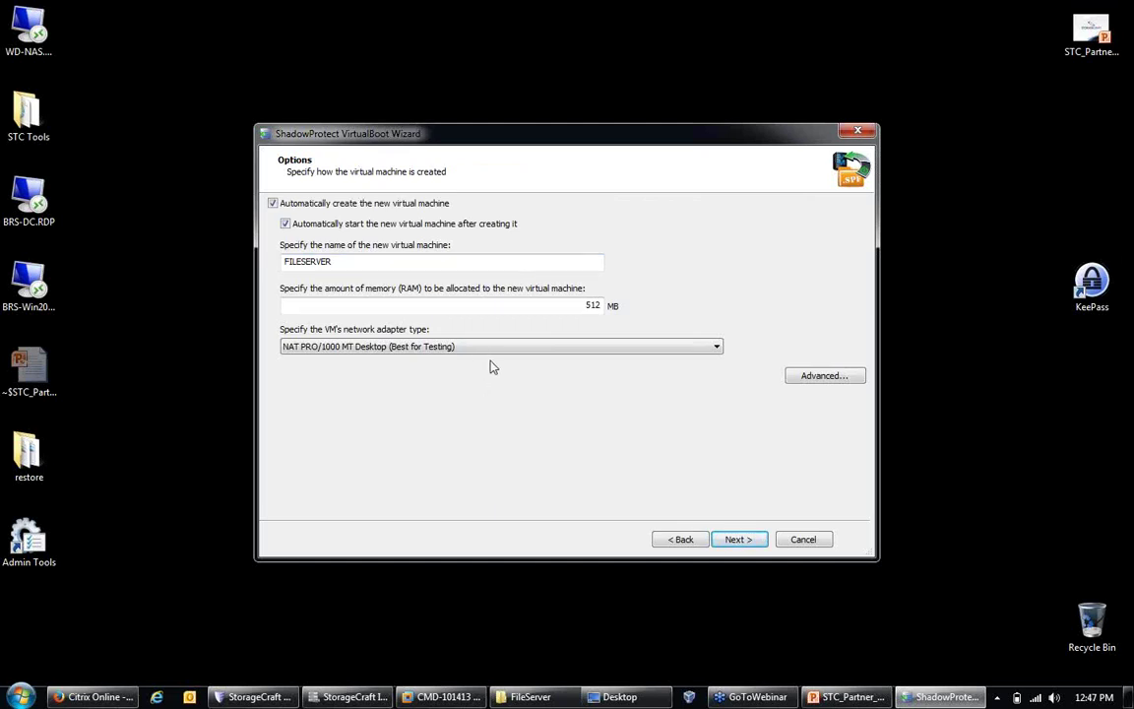
left_click(396, 261)
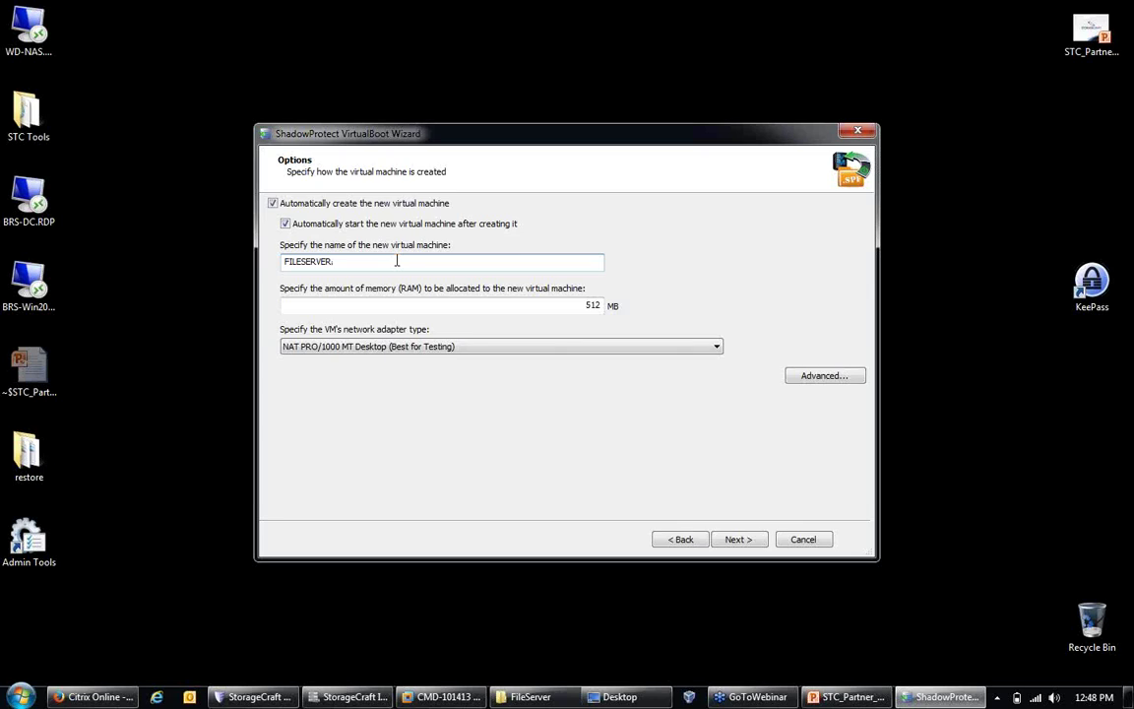
Step: Append 'Test' to the virtual machine name, making it FILESERVERTest
type("Test")
Step: Restore the VM name to FILESERVER and raise its memory to 2048 MB
left_click(415, 354)
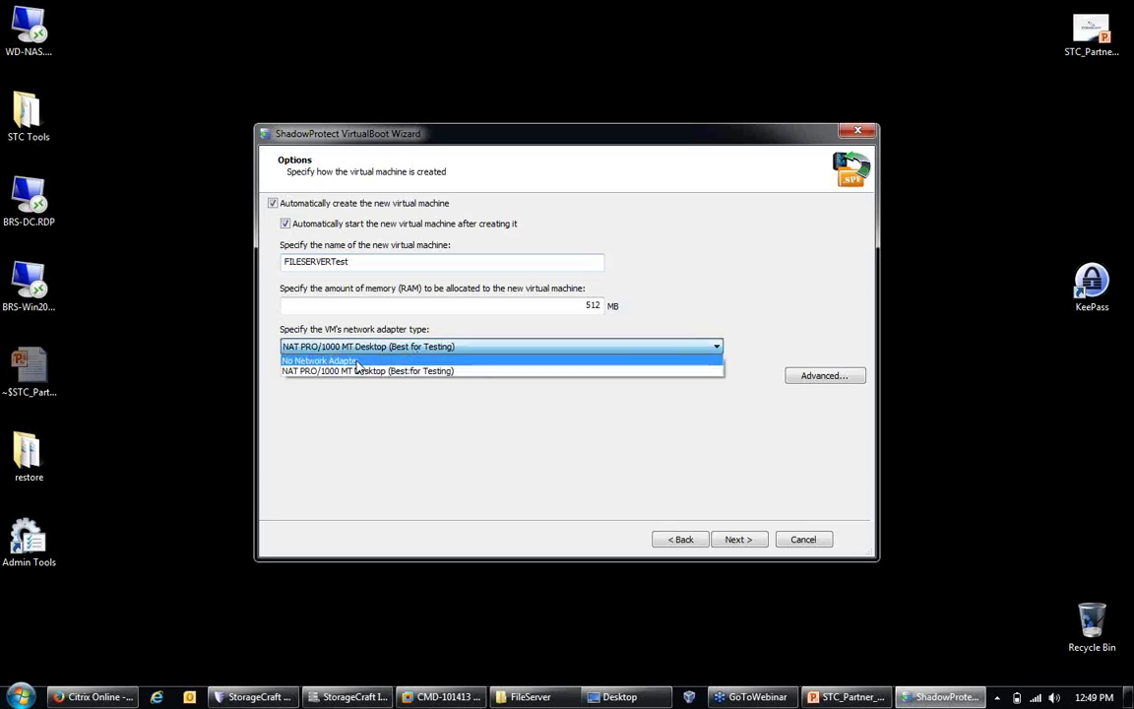
left_click(358, 362)
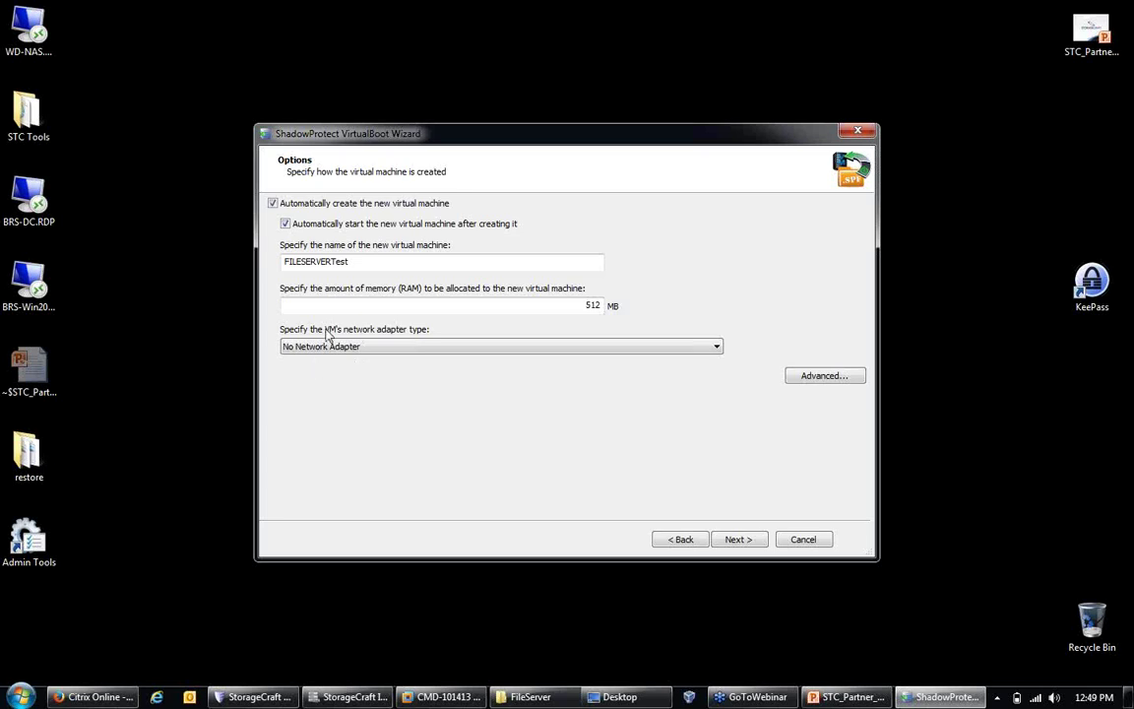
left_click(368, 263)
key("BackSpace")
key("BackSpace")
key("BackSpace")
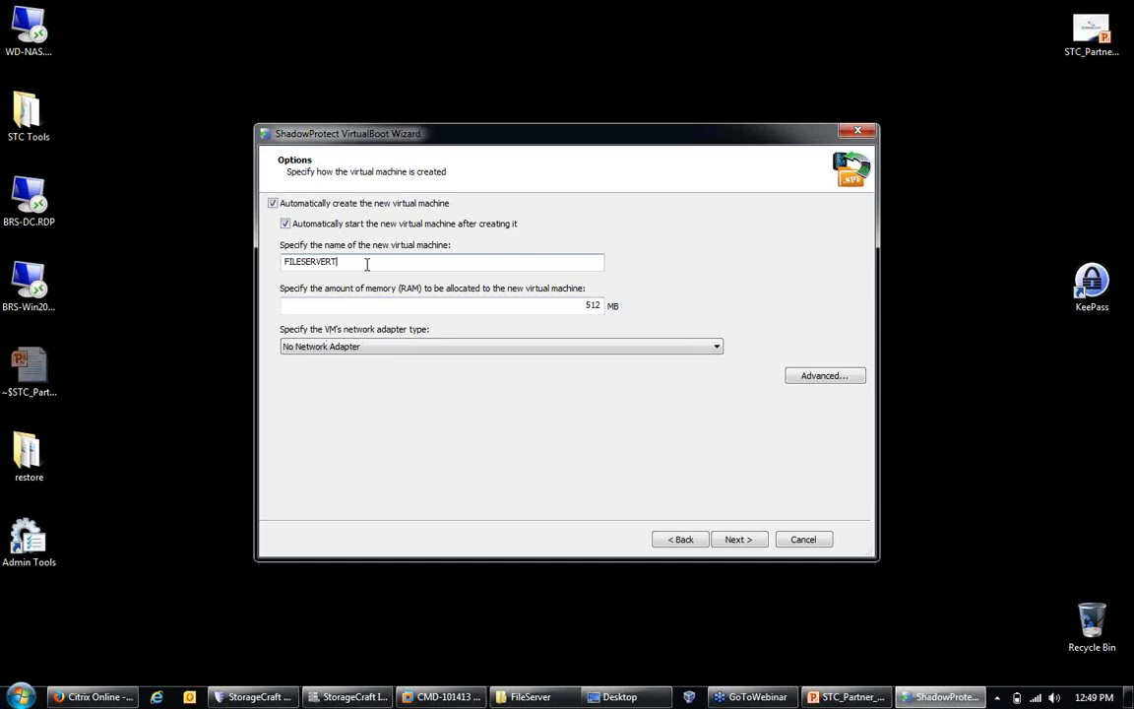
key("BackSpace")
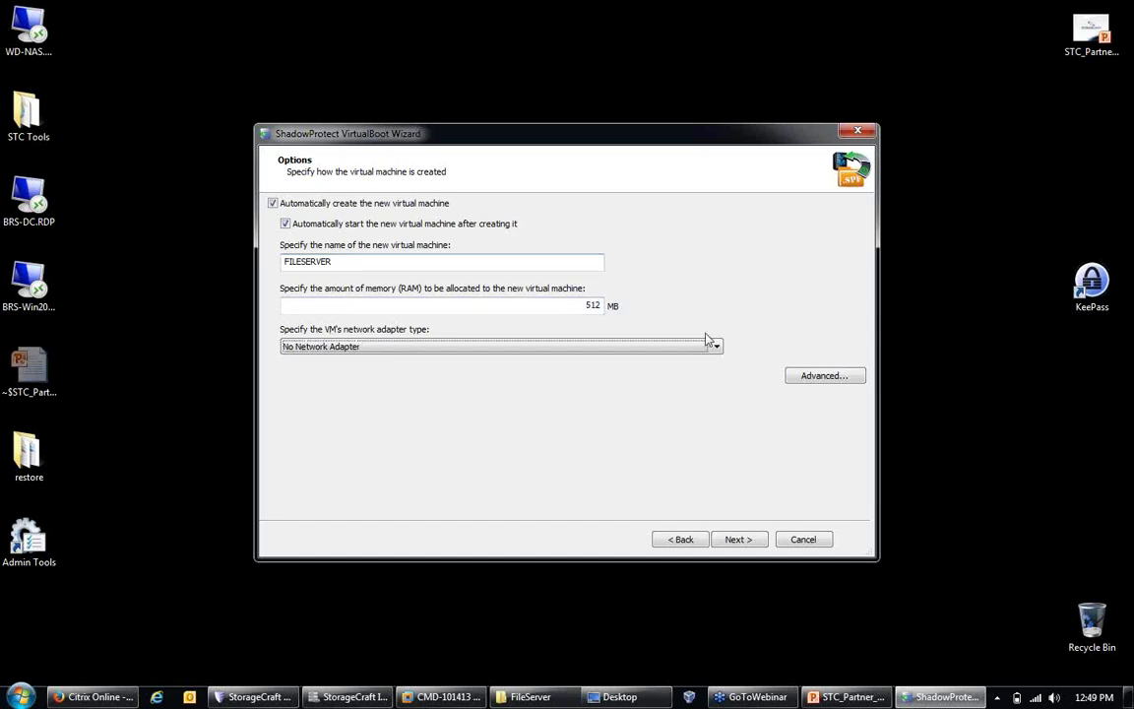
double_click(591, 305)
type("2")
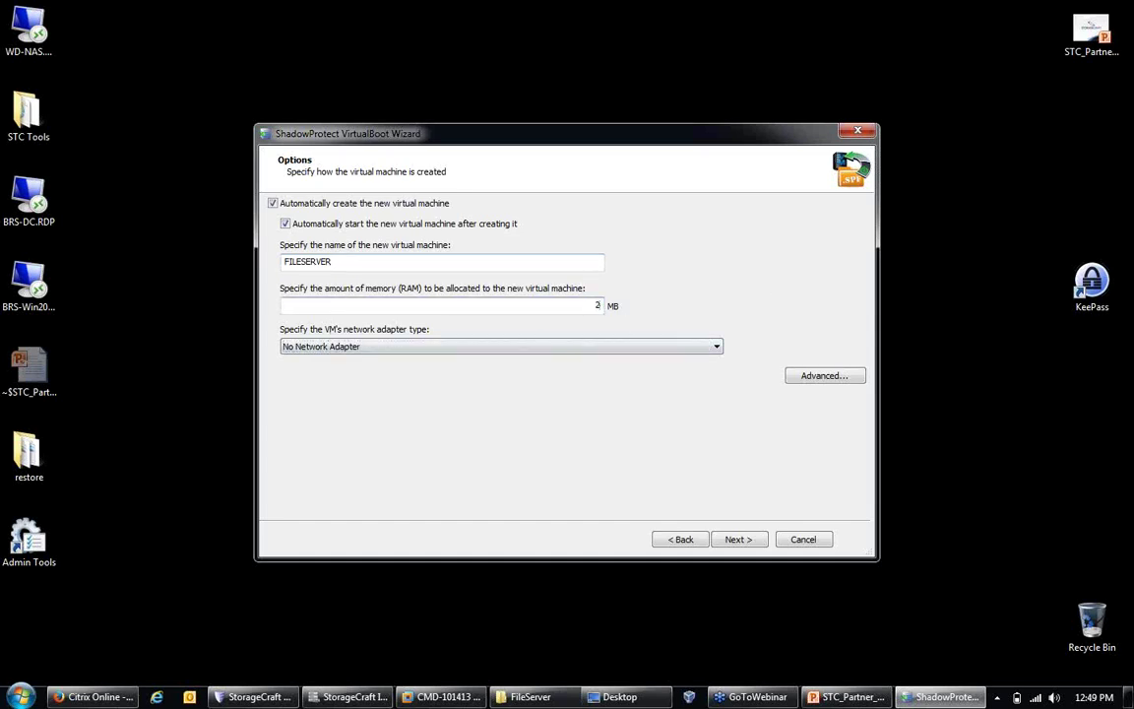
type("048")
Step: Choose the NAT PRO/1000 MT Desktop adapter, then finish the wizard to create the VM
left_click(398, 347)
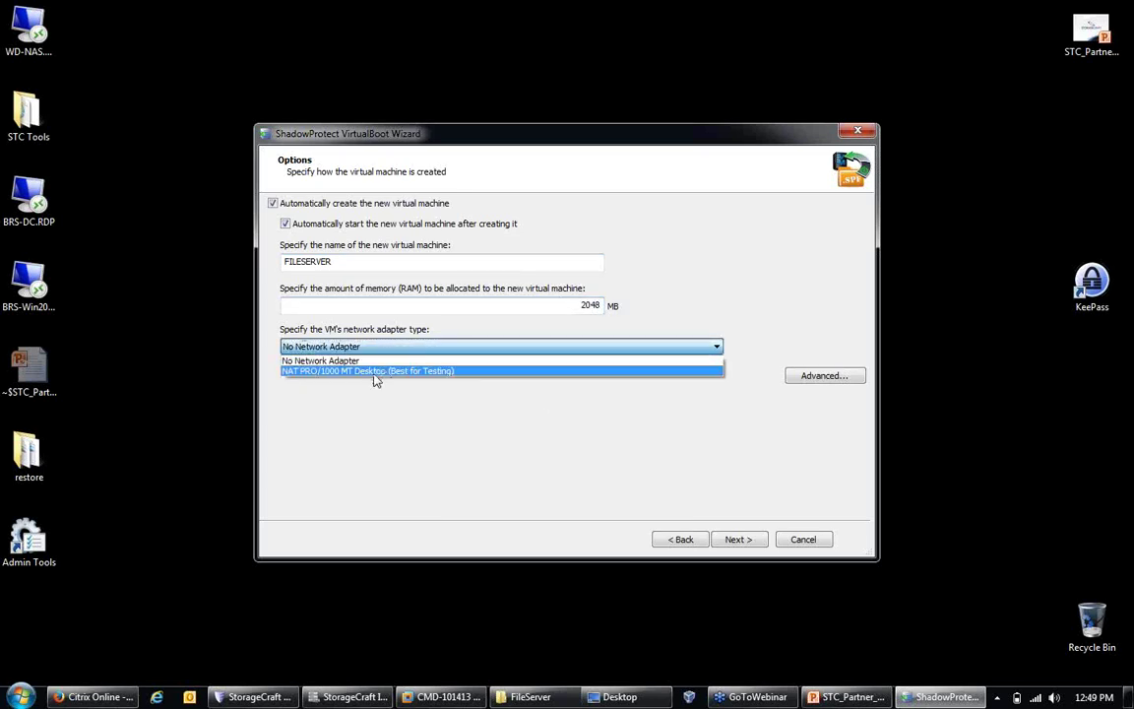
left_click(376, 374)
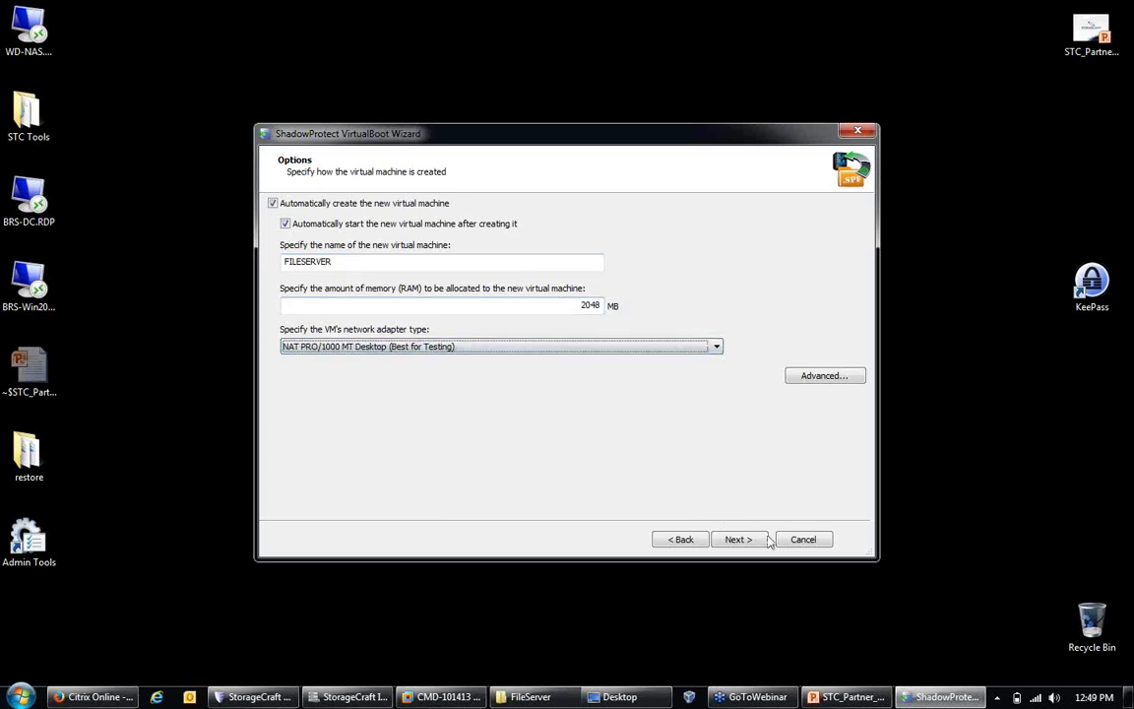
left_click(732, 539)
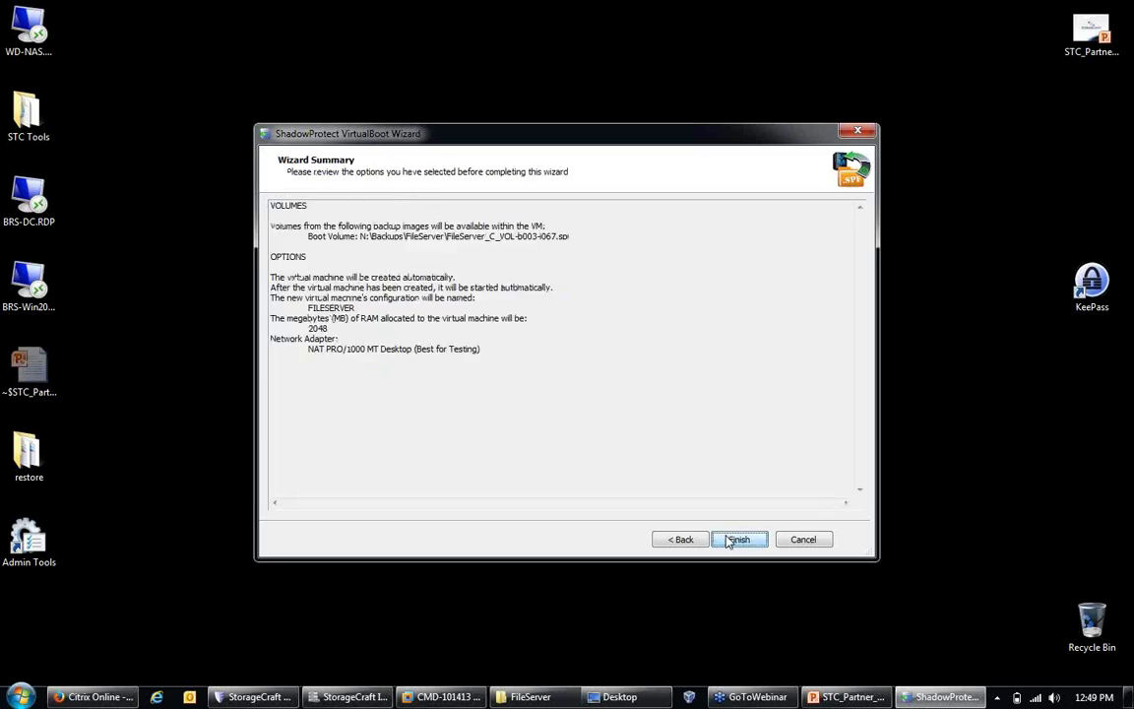
left_click(731, 539)
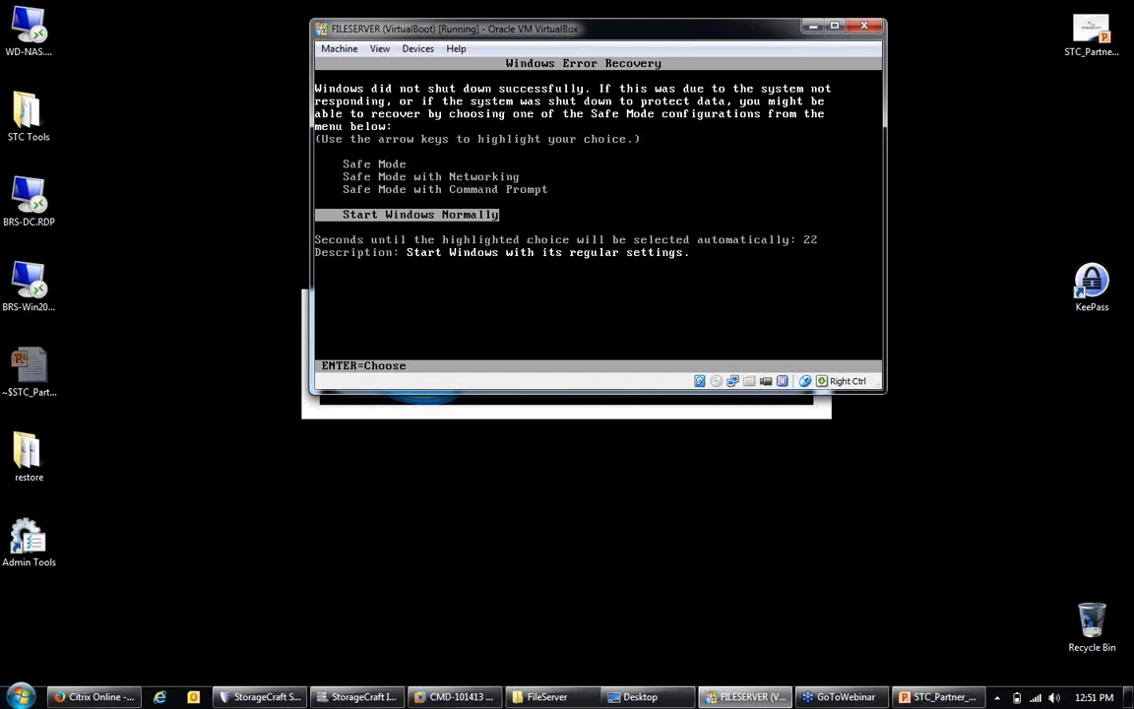
Step: Choose Start Windows Normally from the FILESERVER guest's recovery menu
key("Return")
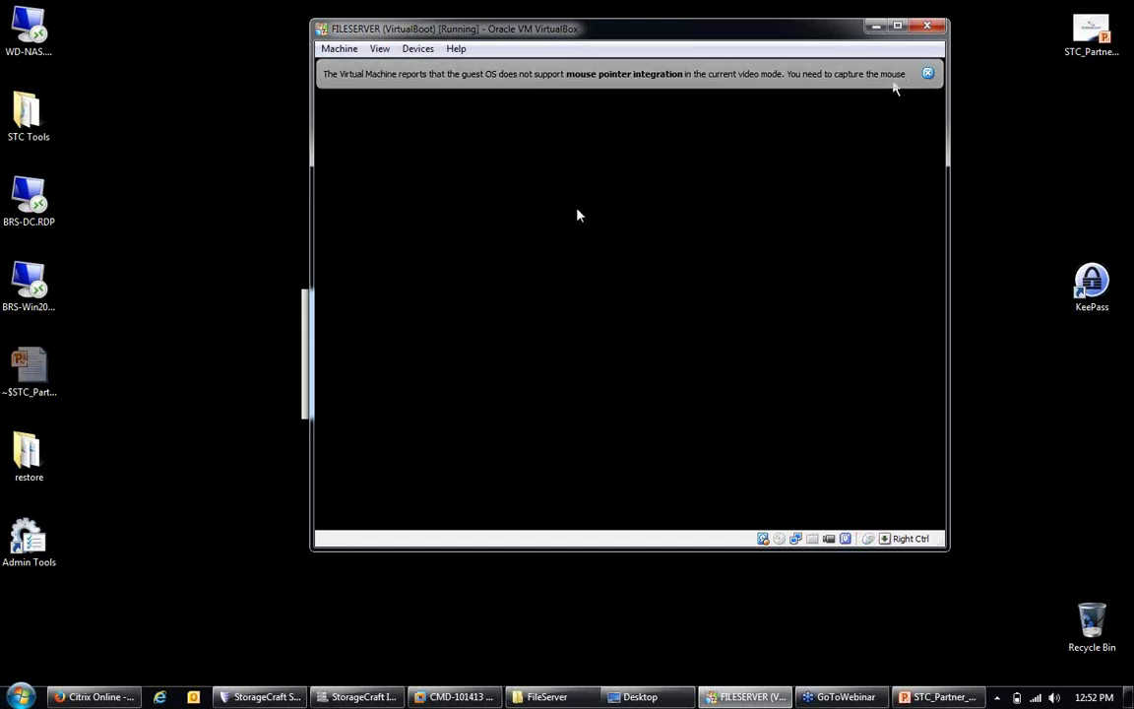
Step: Dismiss the mouse integration notice and password error, then re-enter the administrator password to log in
left_click(928, 74)
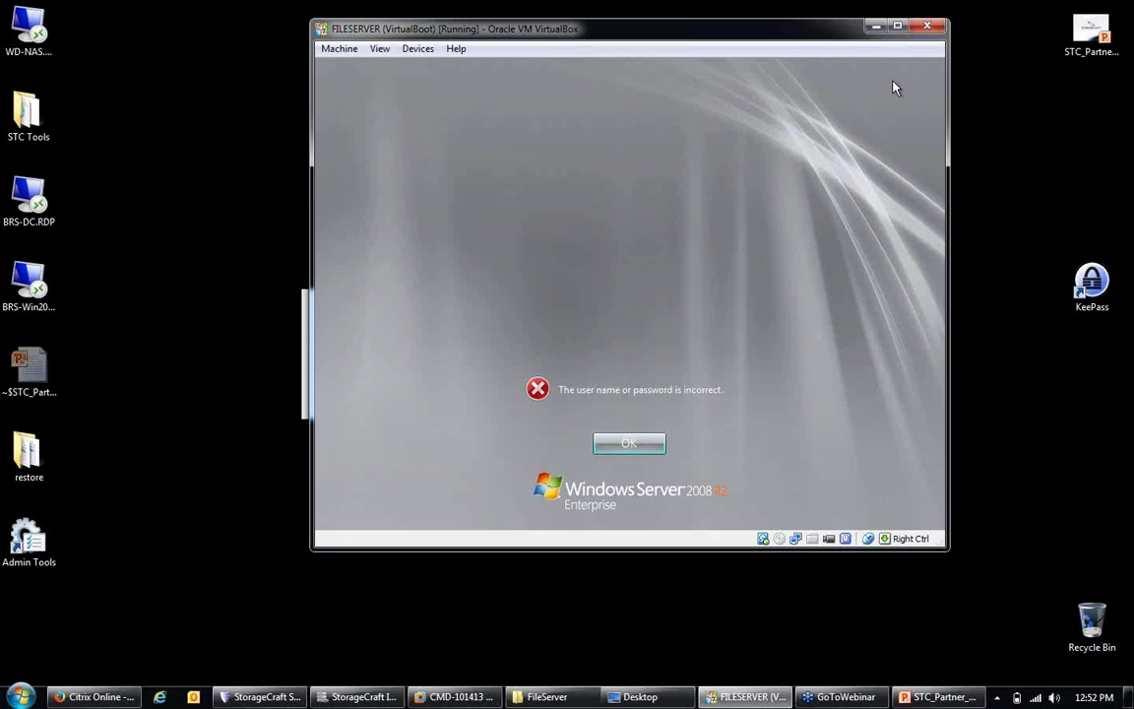
left_click(628, 444)
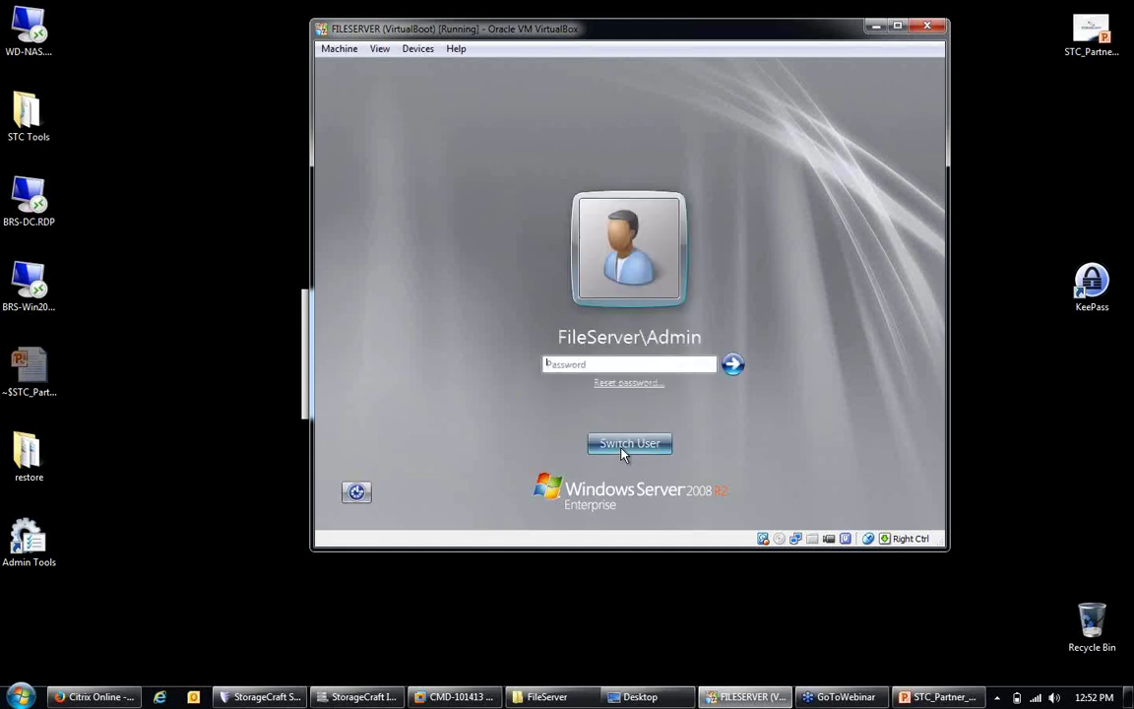
type("••••••••••••••••")
key("Return")
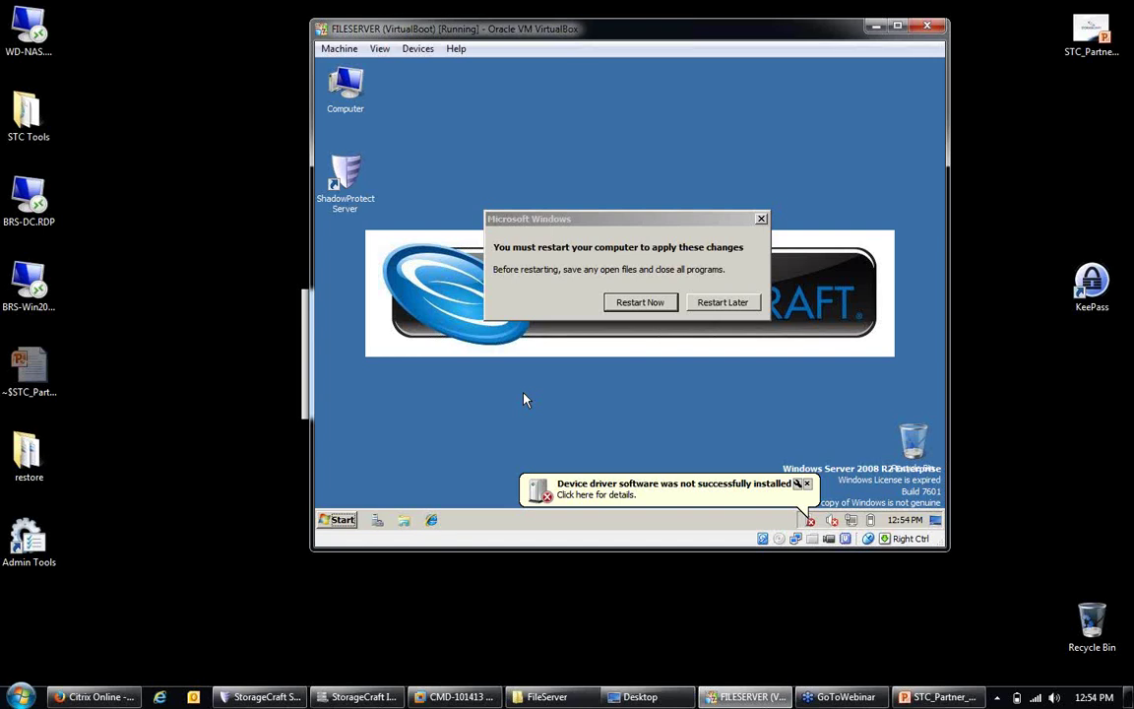
Step: Choose Restart Later in the guest's Microsoft Windows restart prompt
left_click(762, 219)
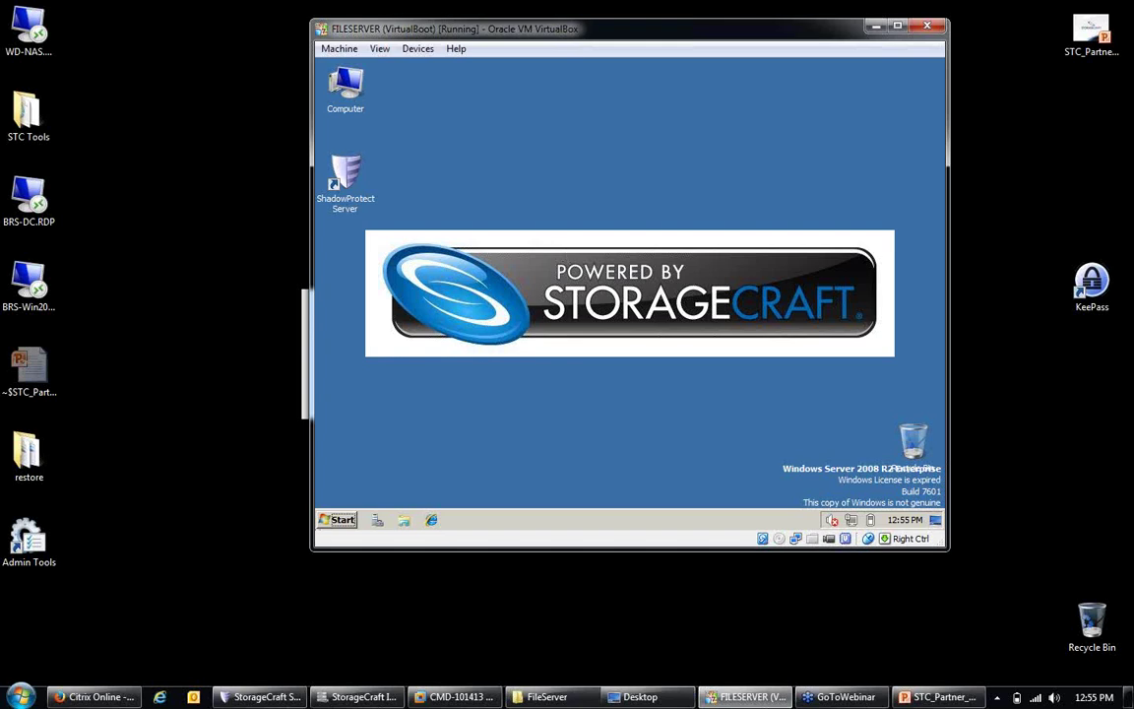
Step: Launch ShadowProtect Server in the guest and show the Backup Jobs -- [FILESERVER] tab
double_click(338, 176)
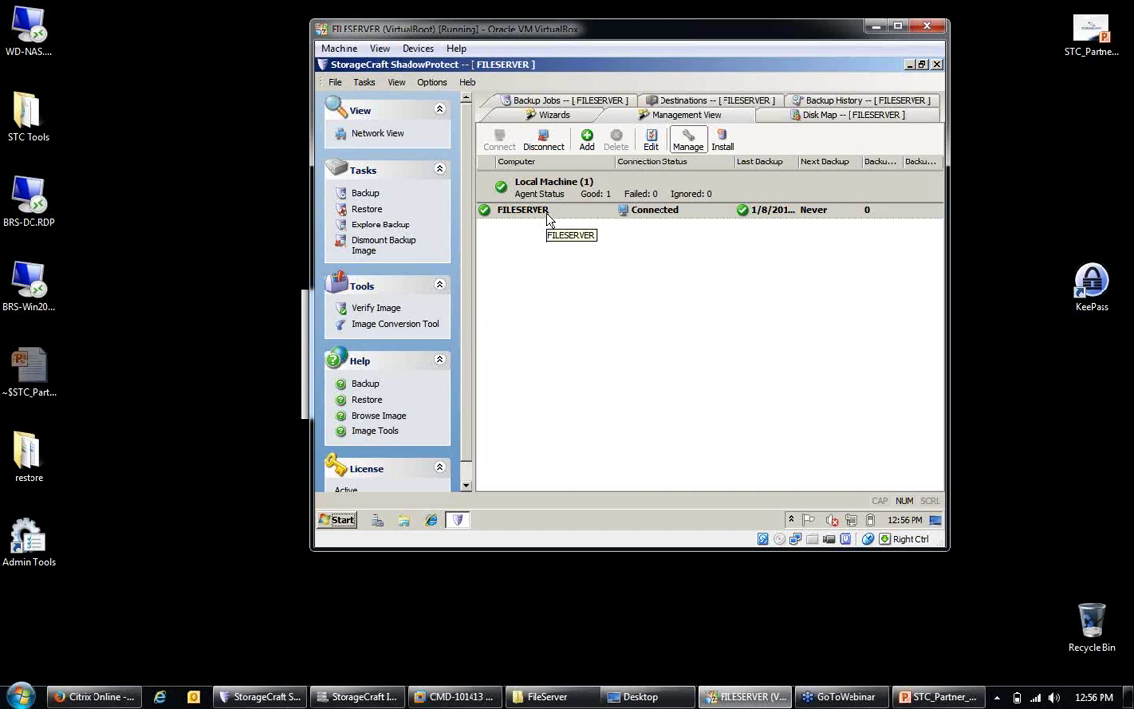
left_click(542, 99)
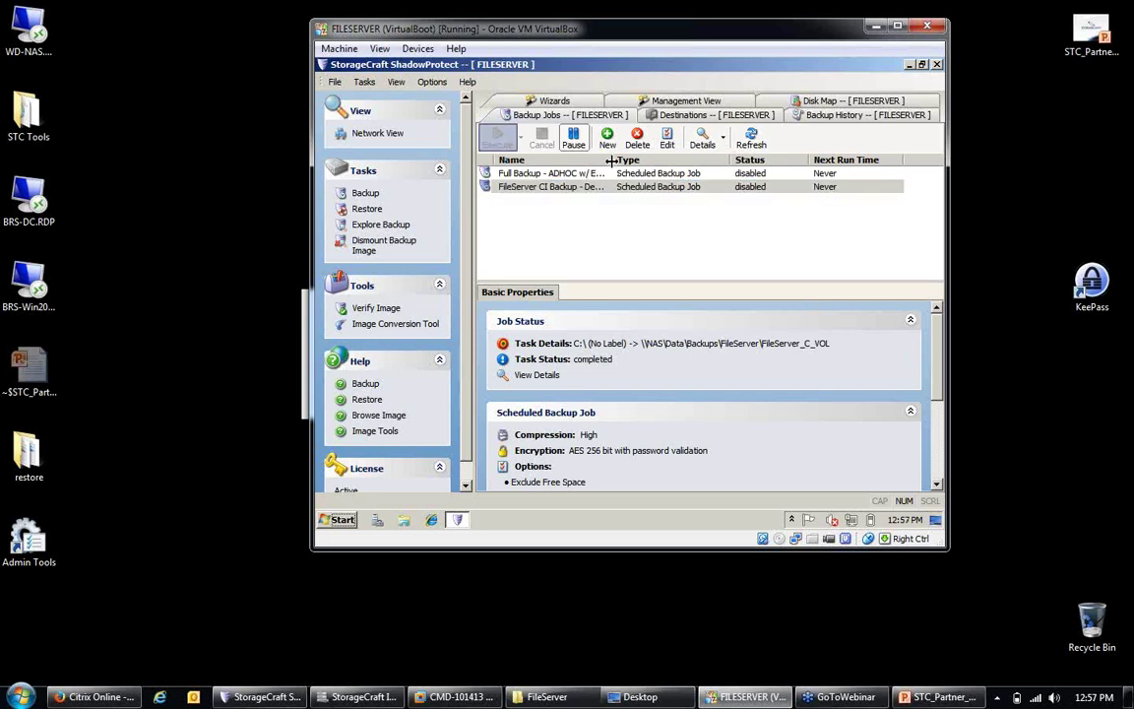
Step: Drag the Name column divider right so the full backup job names are visible
left_click_drag(611, 160, 633, 159)
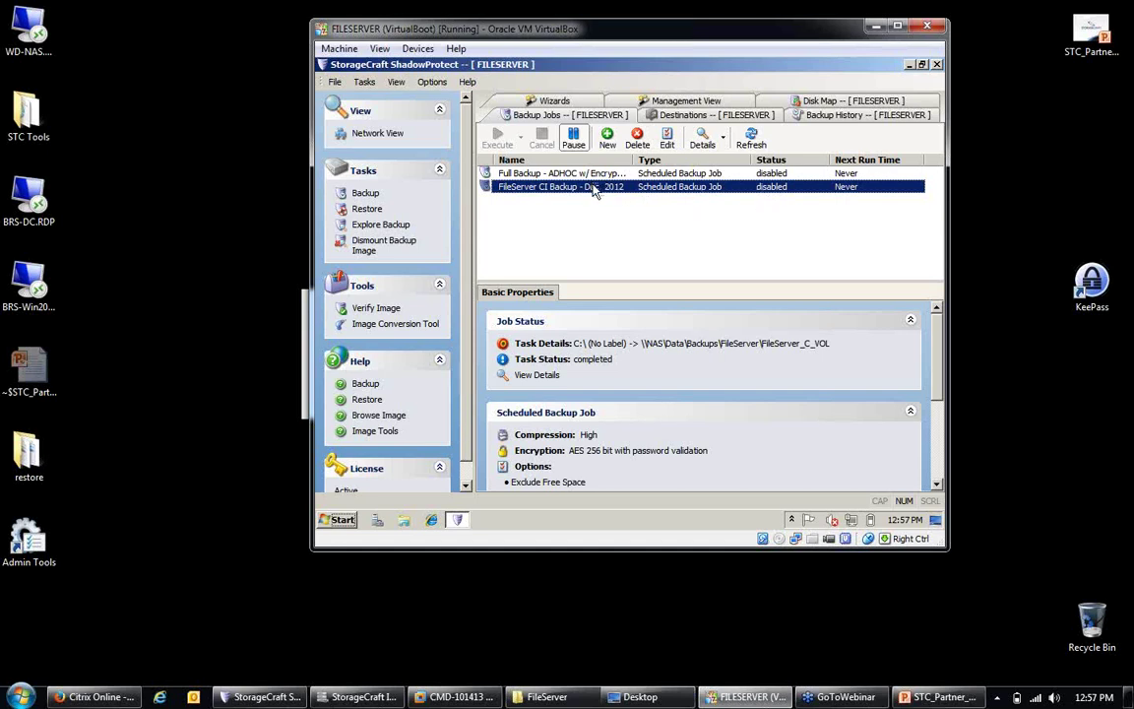
Step: Resume the FileServer CI Backup - Dec. 2012 job so it's ready, next running 1/9/2014 5:18:00 PM
left_click(577, 148)
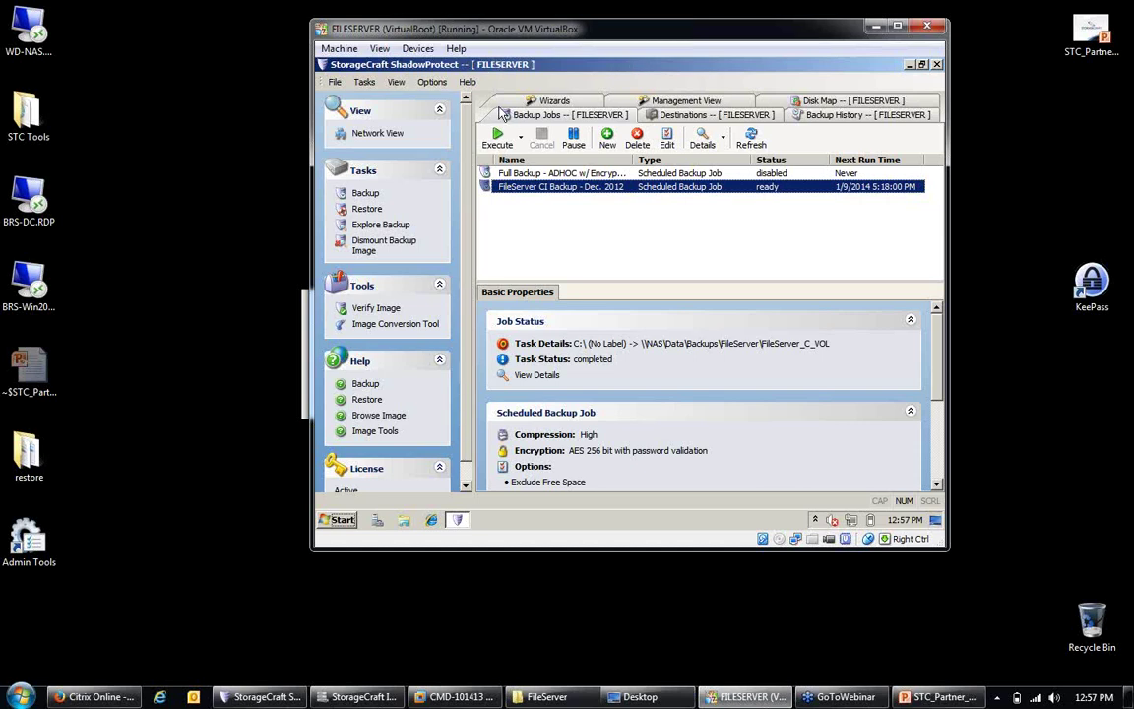
left_click(336, 82)
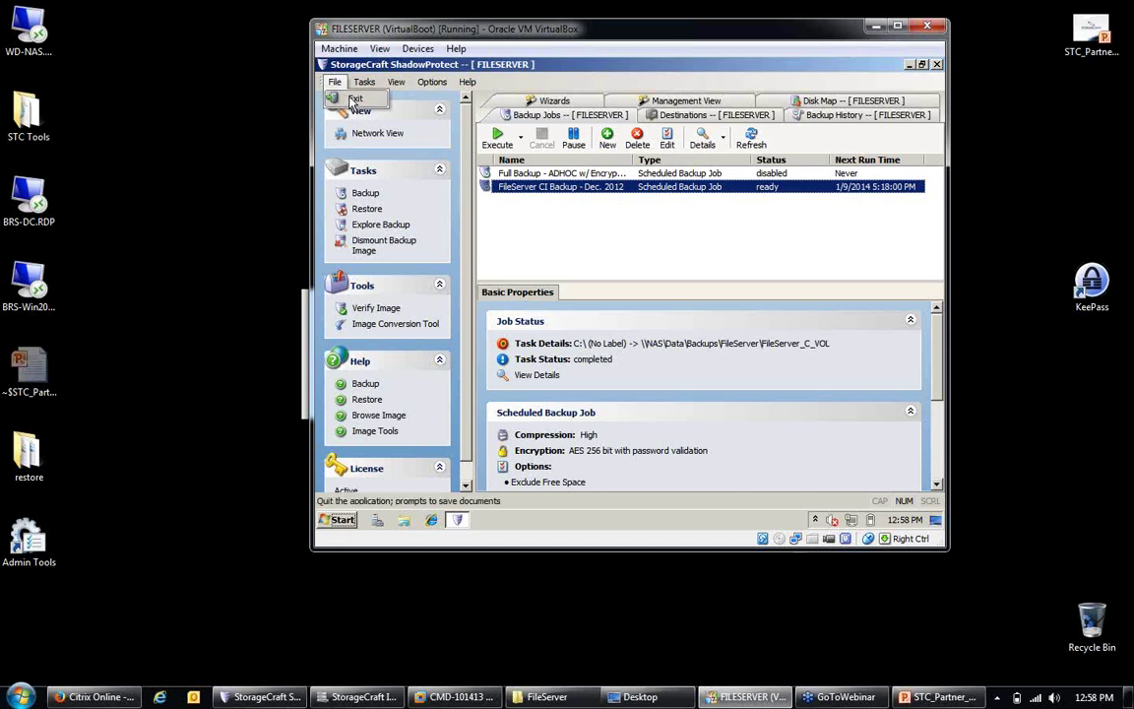
Step: Quit ShadowProtect, then power off the FILESERVER VirtualBoot machine and close its window
left_click(349, 99)
left_click(344, 177)
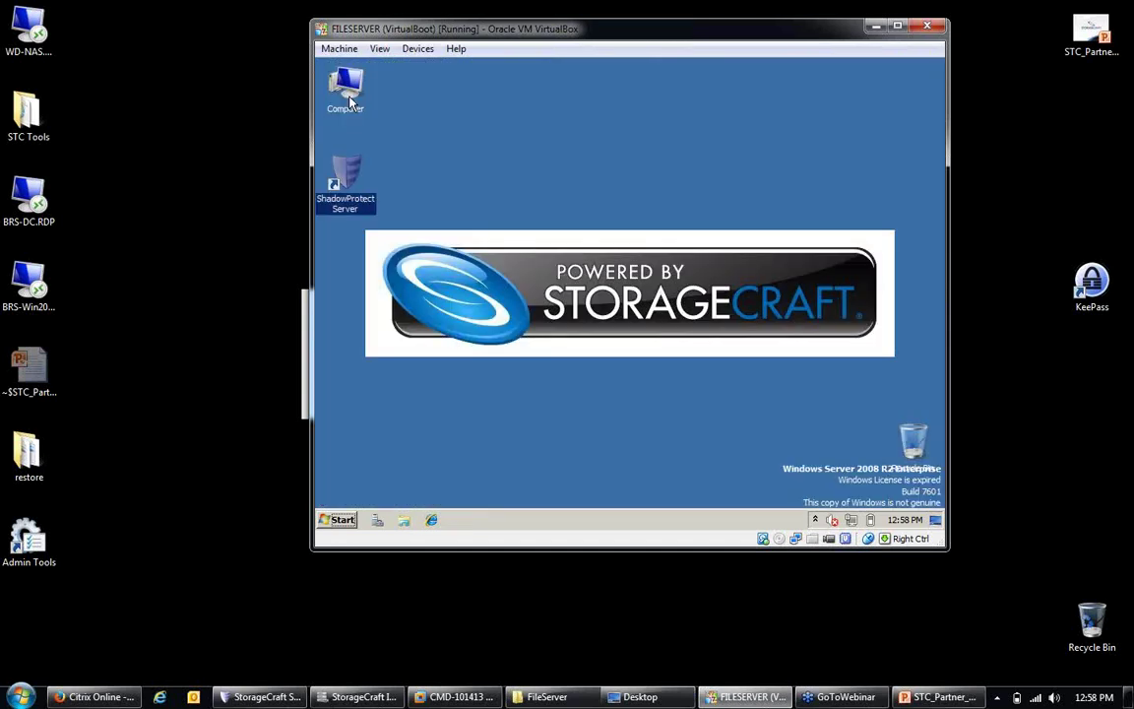
left_click(340, 520)
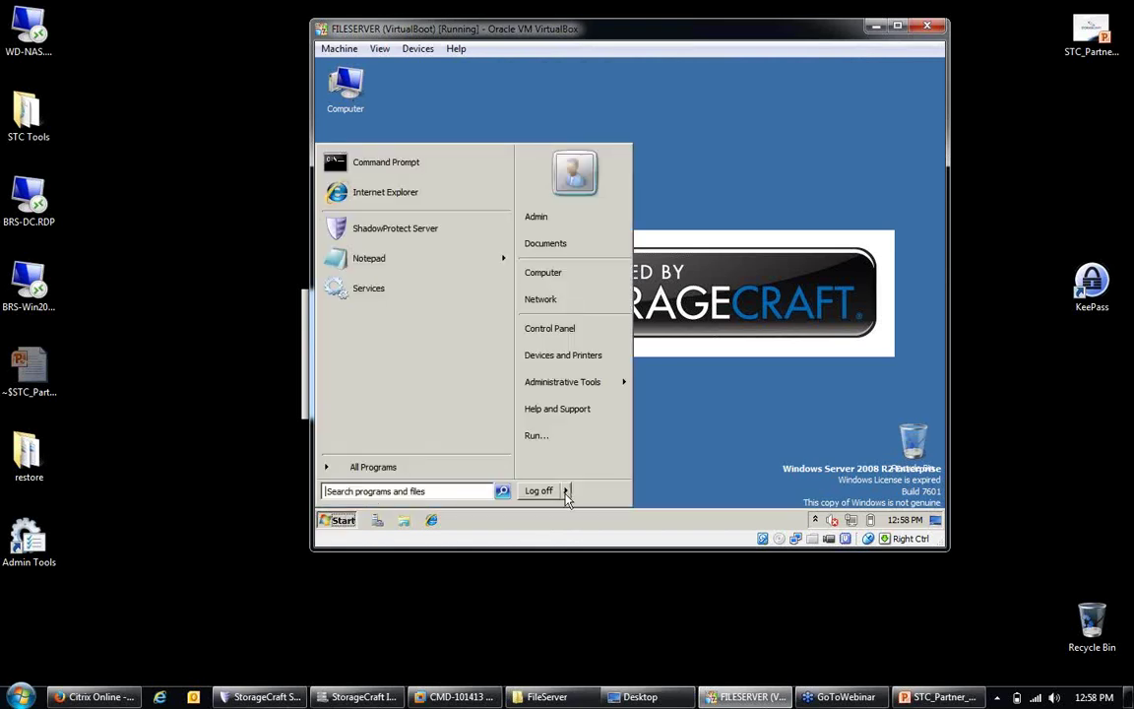
mouse_move(566, 491)
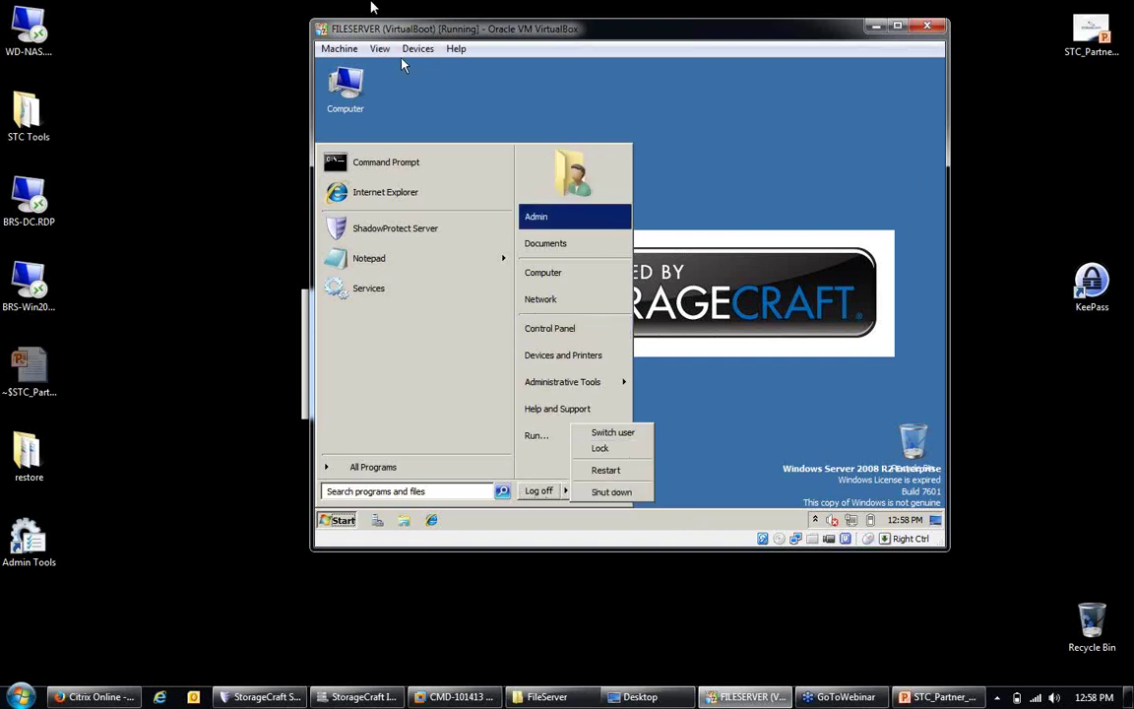
double_click(320, 33)
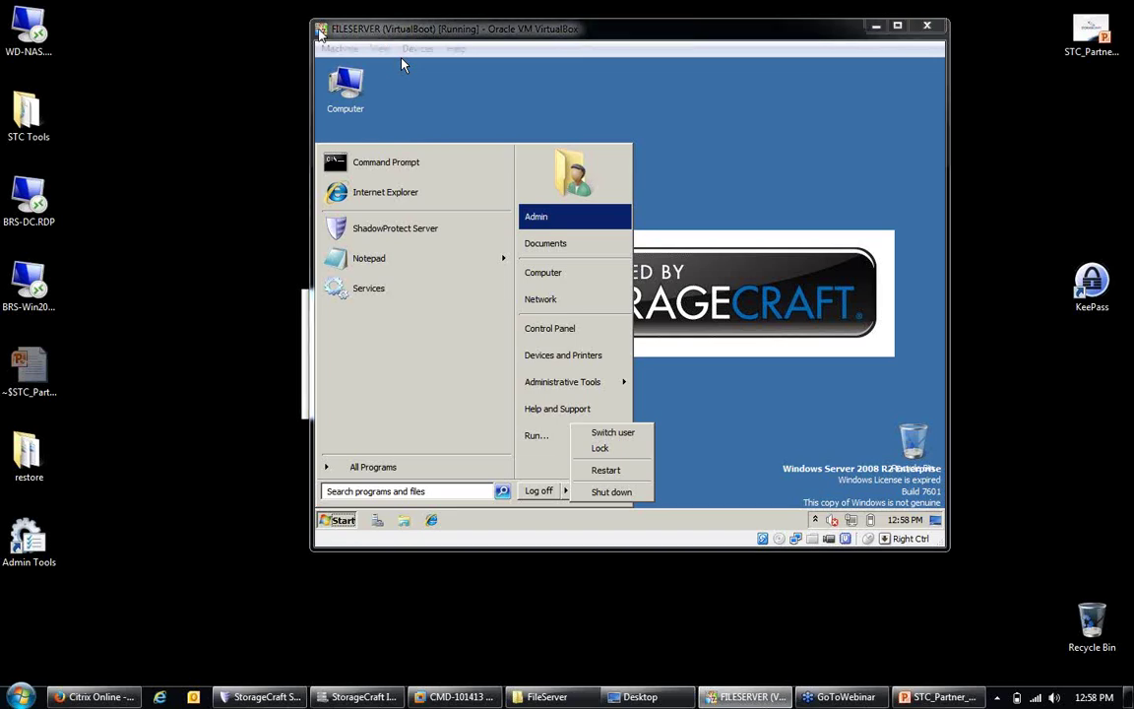
left_click(583, 343)
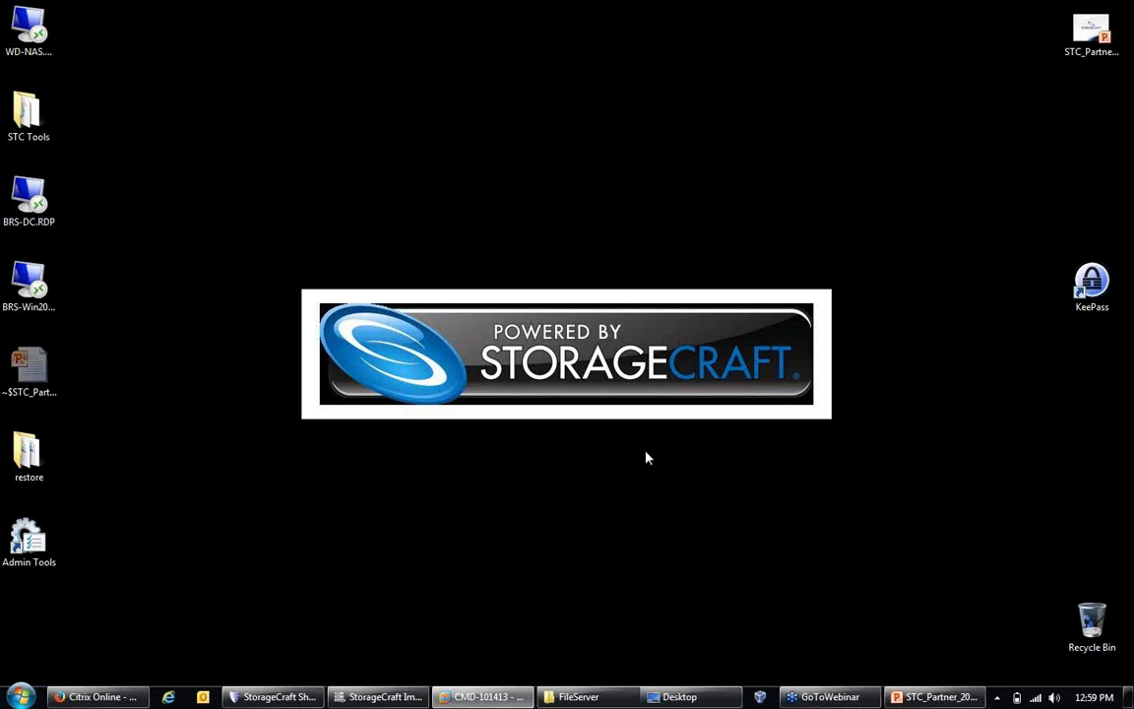
Step: Bring ImageManager forward, maximize it, and drag the splitter down to heighten the managed folder list
mouse_move(724, 705)
left_click(391, 699)
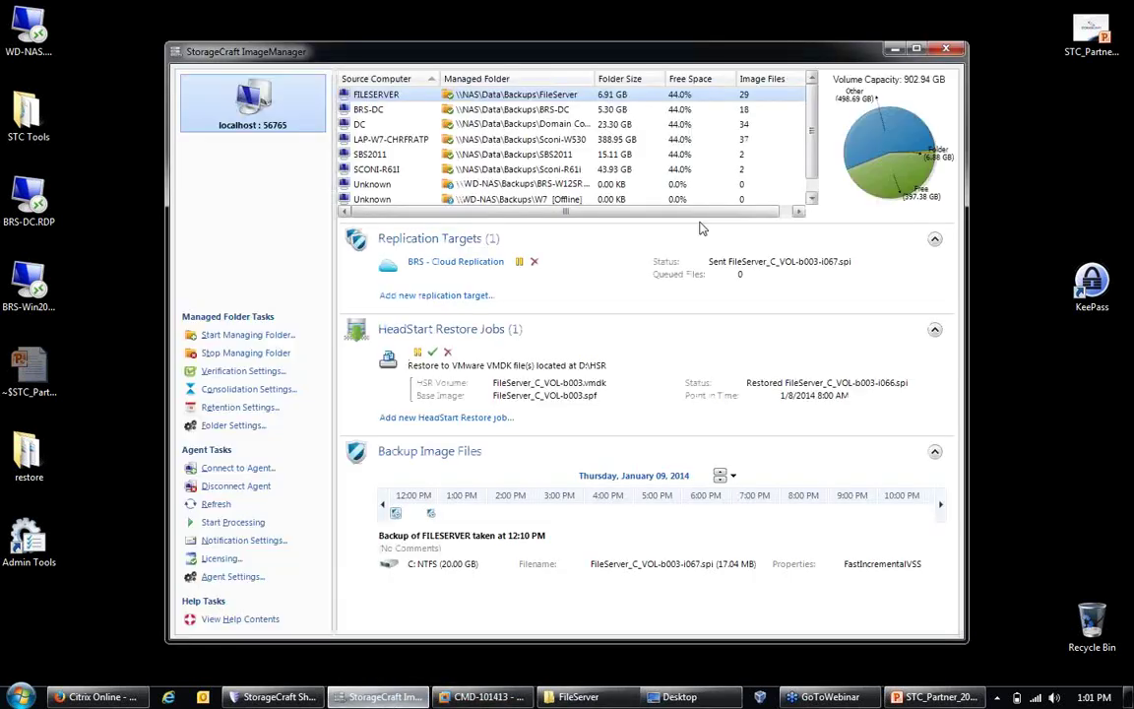
left_click(917, 50)
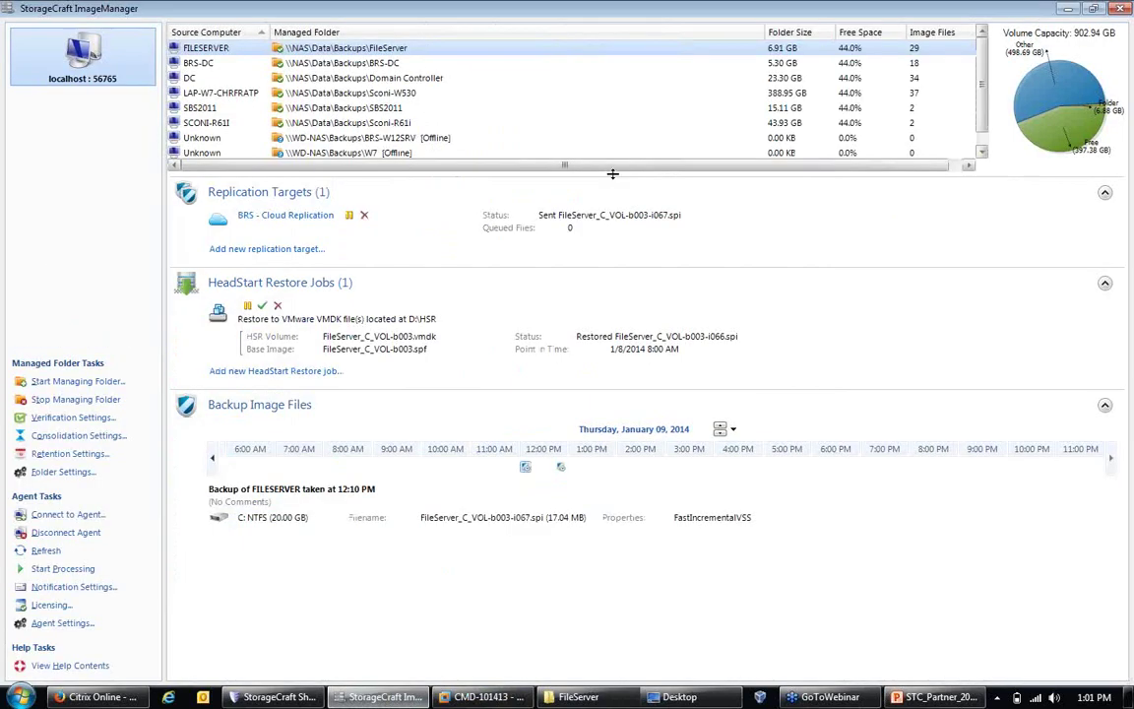
left_click_drag(618, 167, 618, 229)
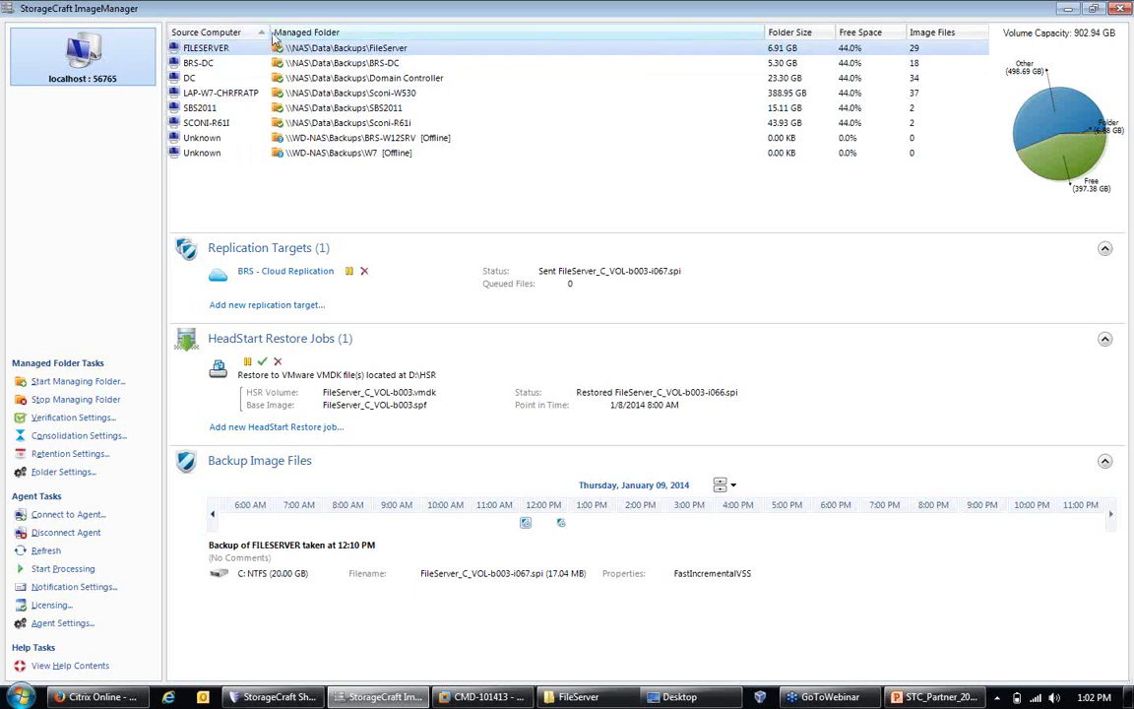
Step: Drag the Source Computer column divider rightward to widen that column
left_click_drag(268, 32, 306, 33)
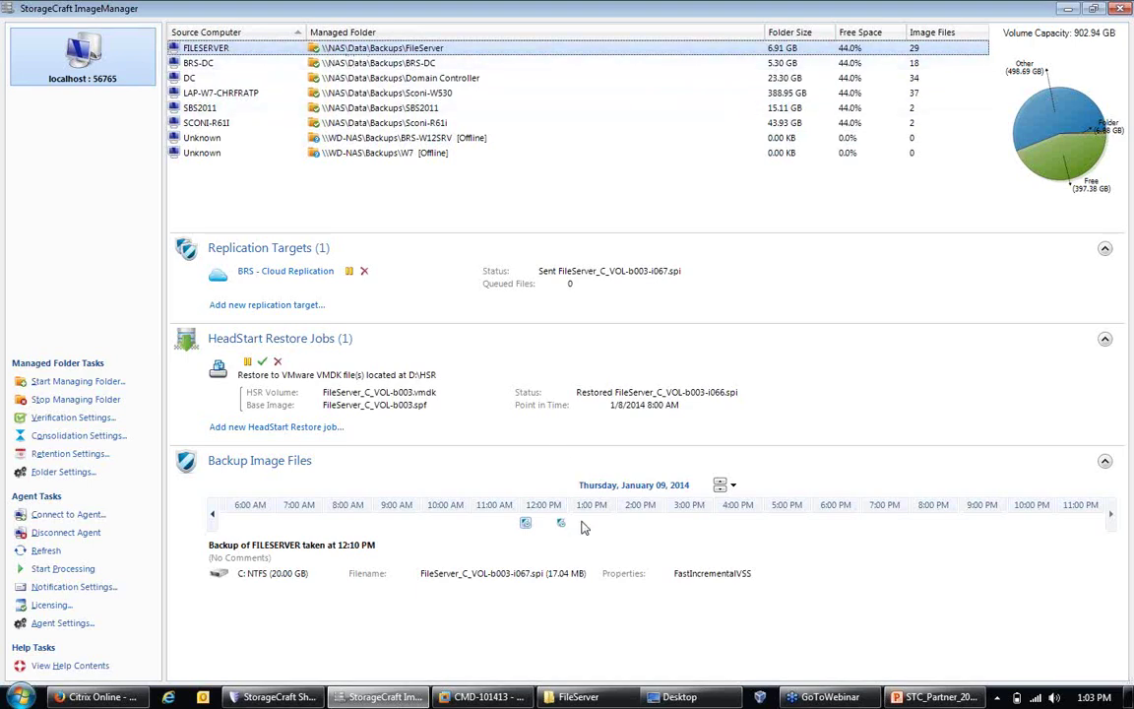
Step: Open the FileServer Explorer window, browse to Backups on Data (\\NAS) (N:), then minimize it
mouse_move(605, 702)
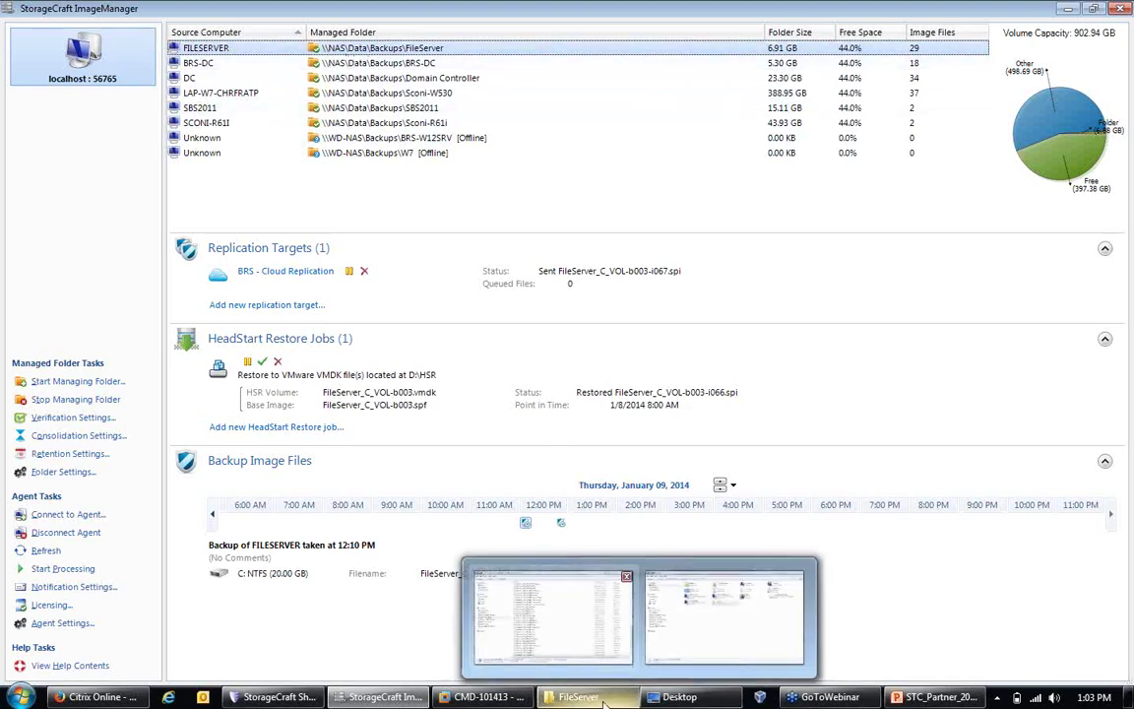
left_click(590, 635)
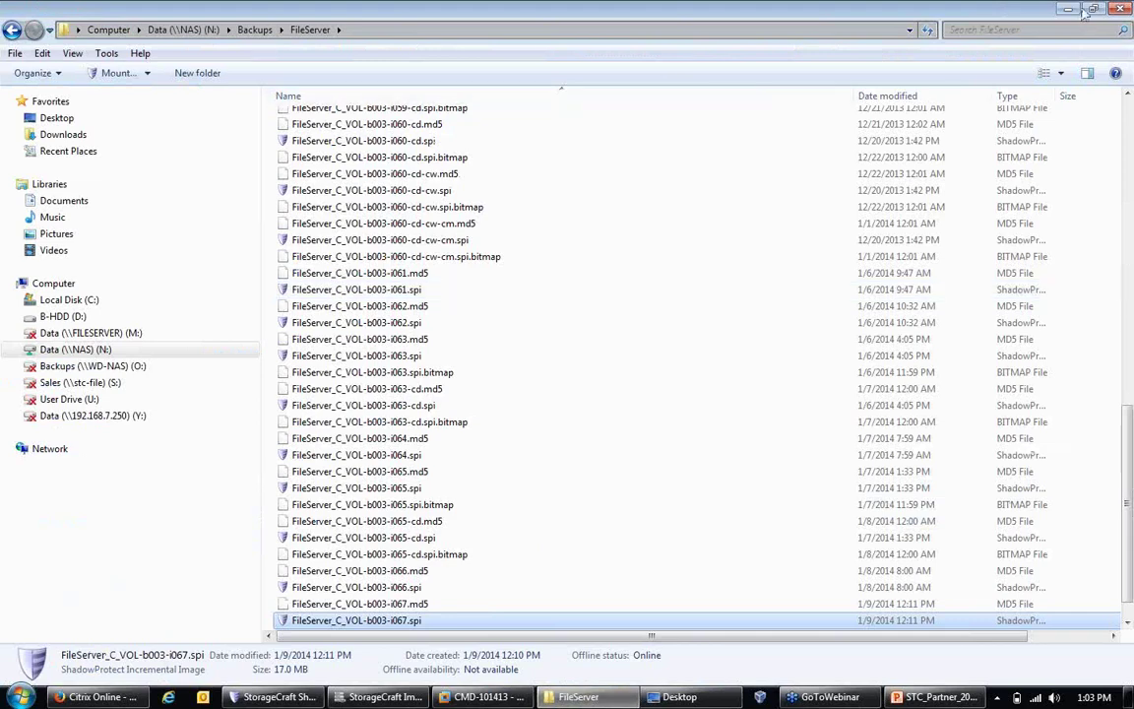
left_click(1093, 9)
left_click_drag(545, 90, 706, 164)
left_click(343, 506)
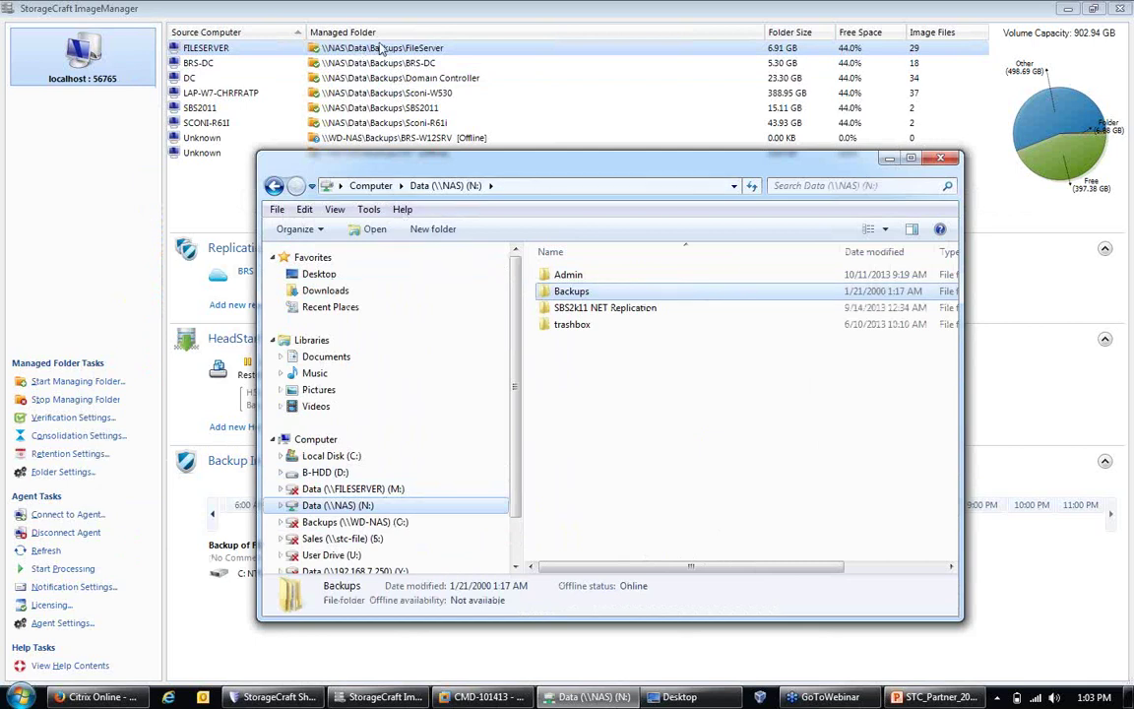
double_click(571, 291)
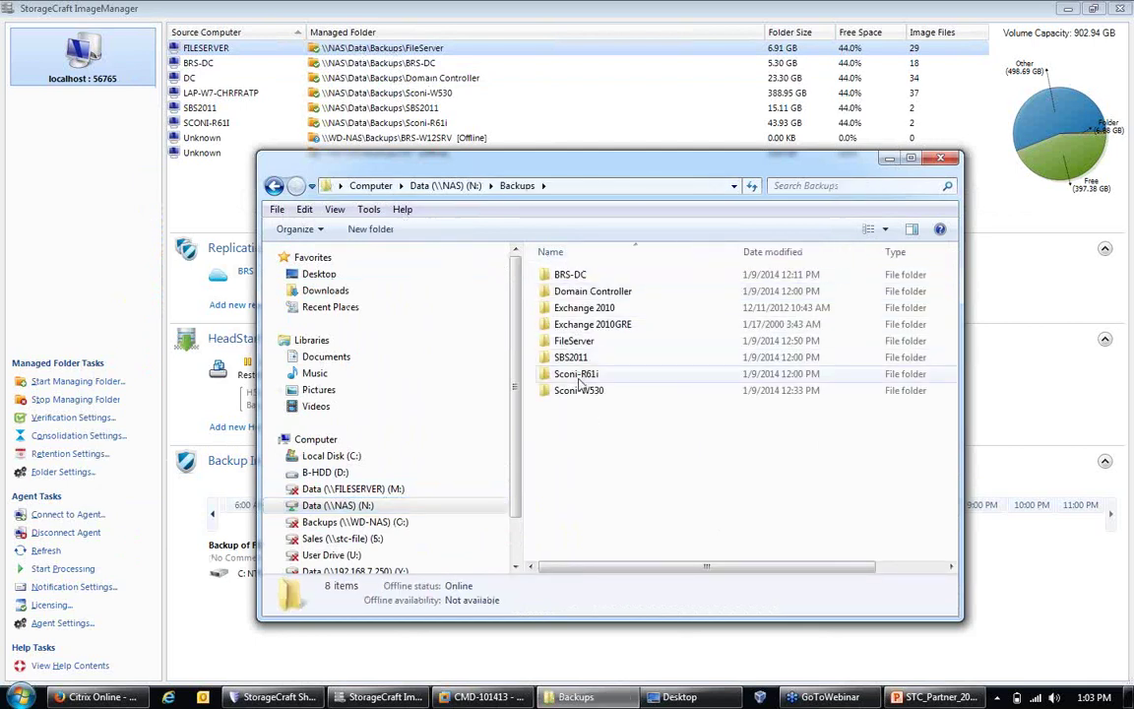
left_click(886, 159)
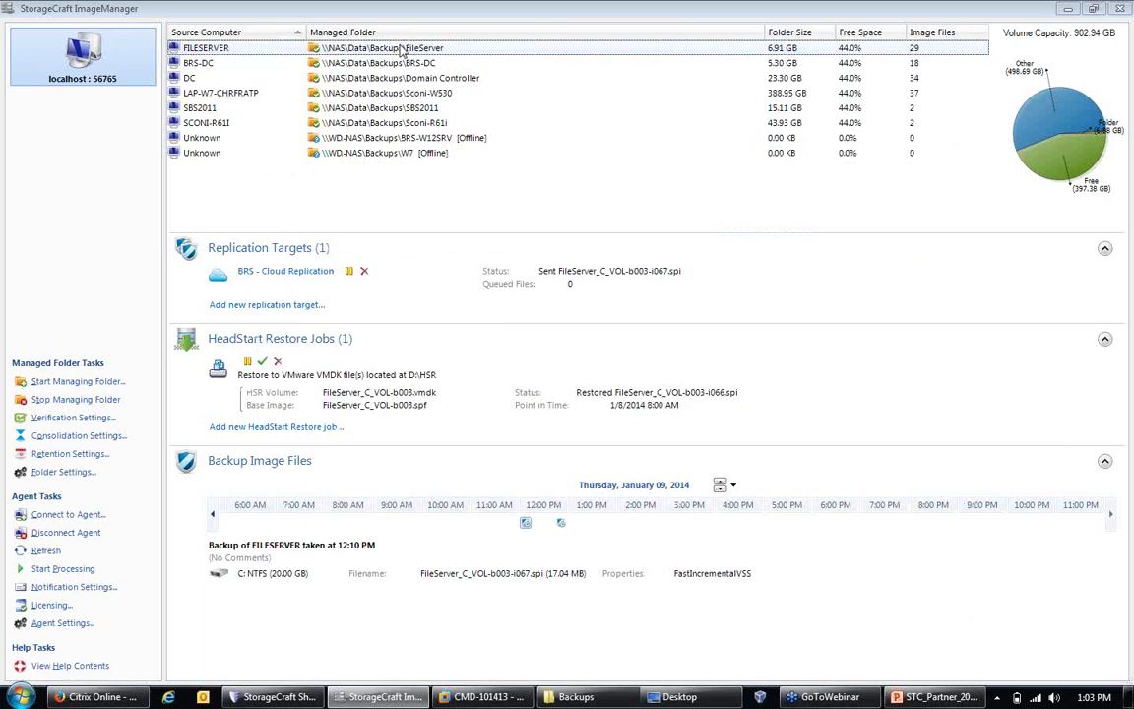
left_click(87, 387)
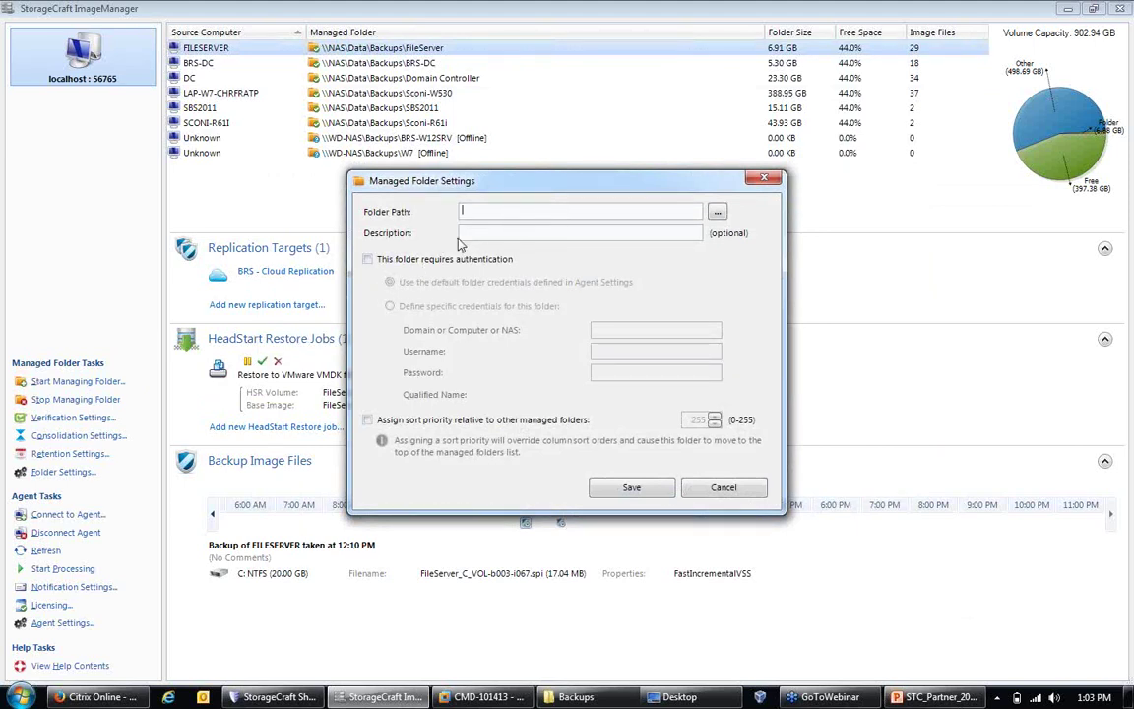
left_click(367, 259)
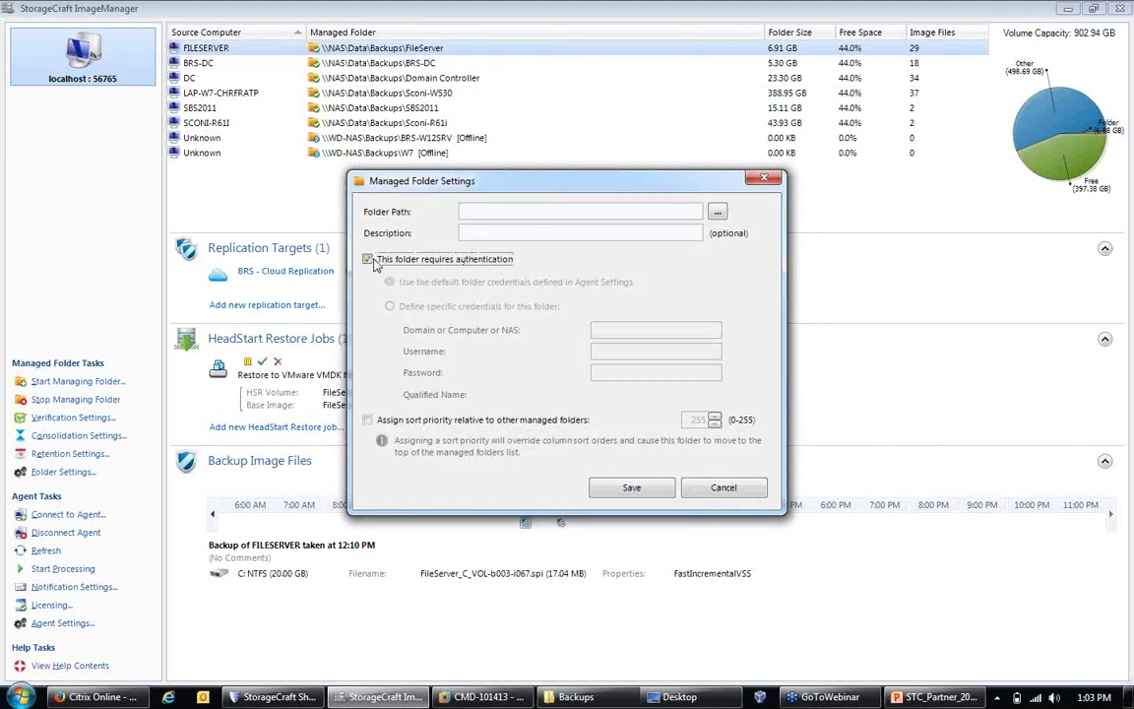
left_click(390, 306)
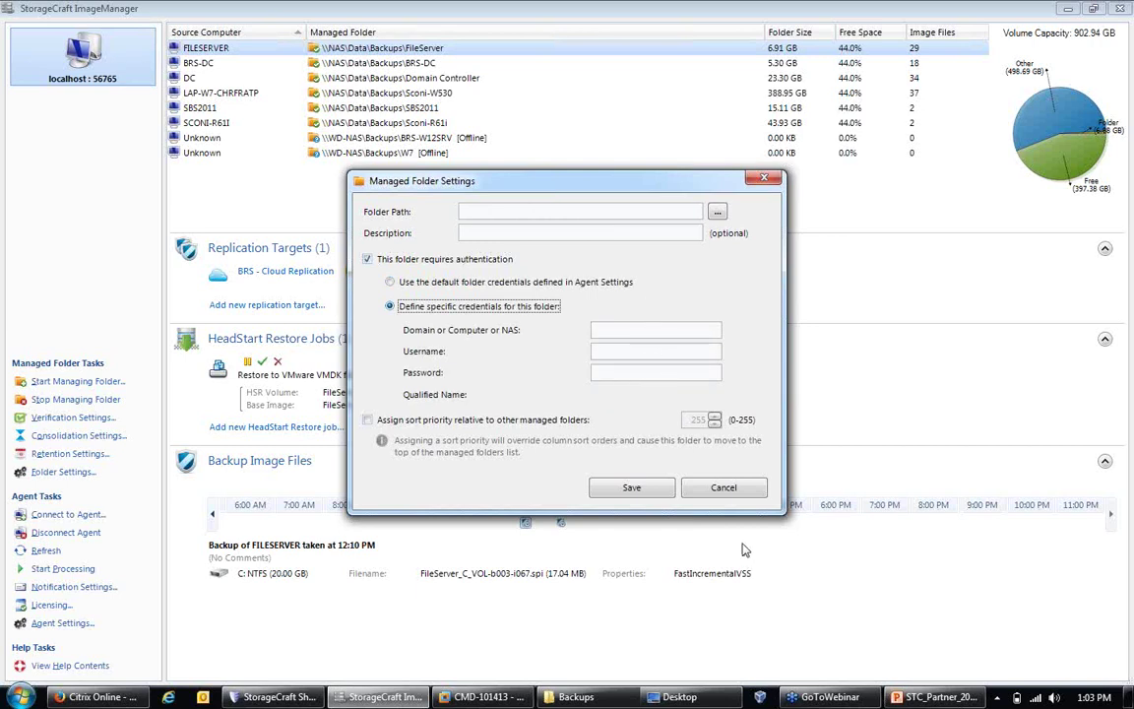
left_click(687, 489)
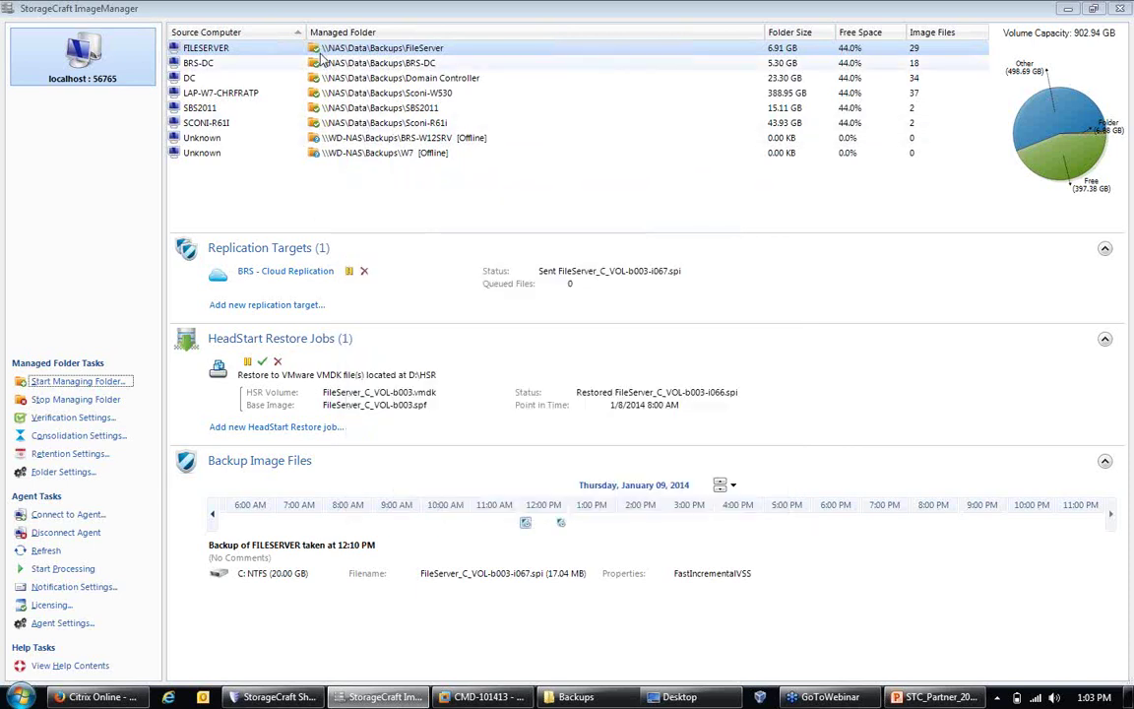
Step: Select the FILESERVER row in the Managed Folder list
left_click(316, 49)
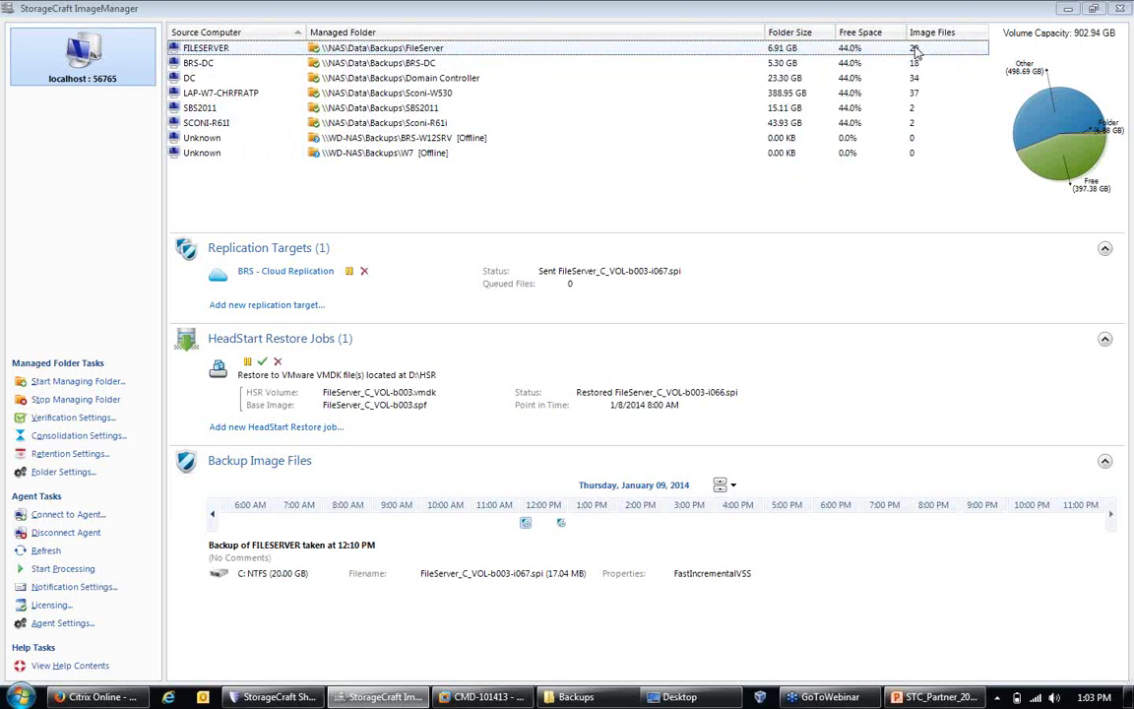
left_click(828, 48)
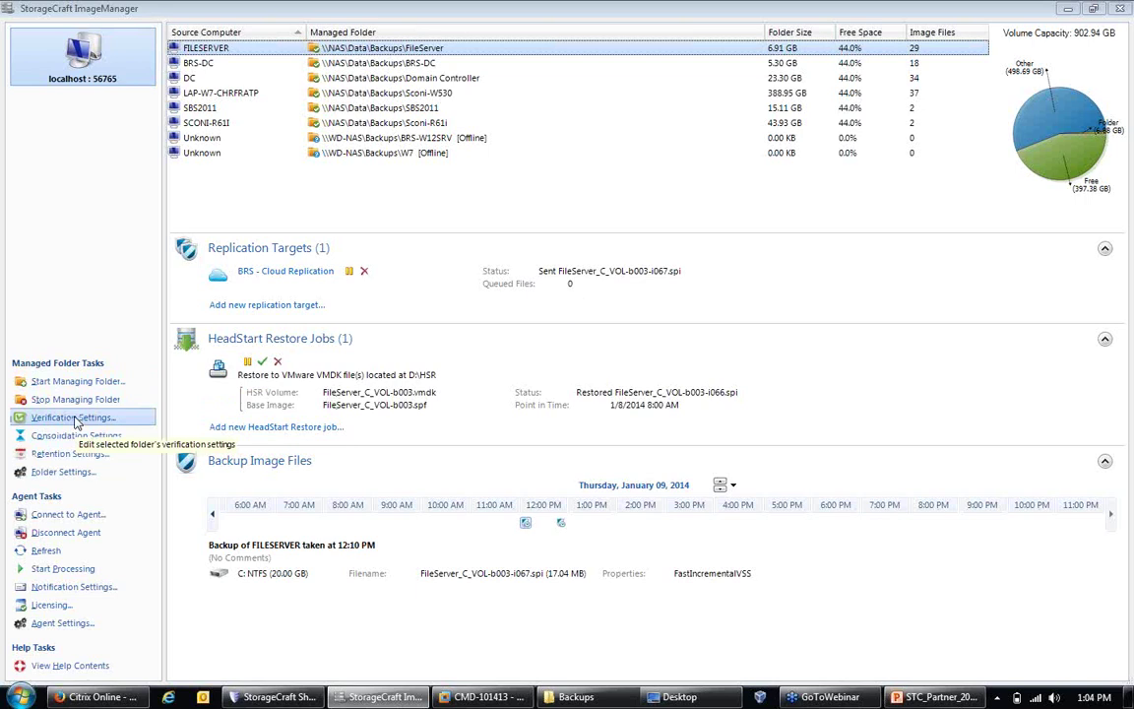
left_click(76, 419)
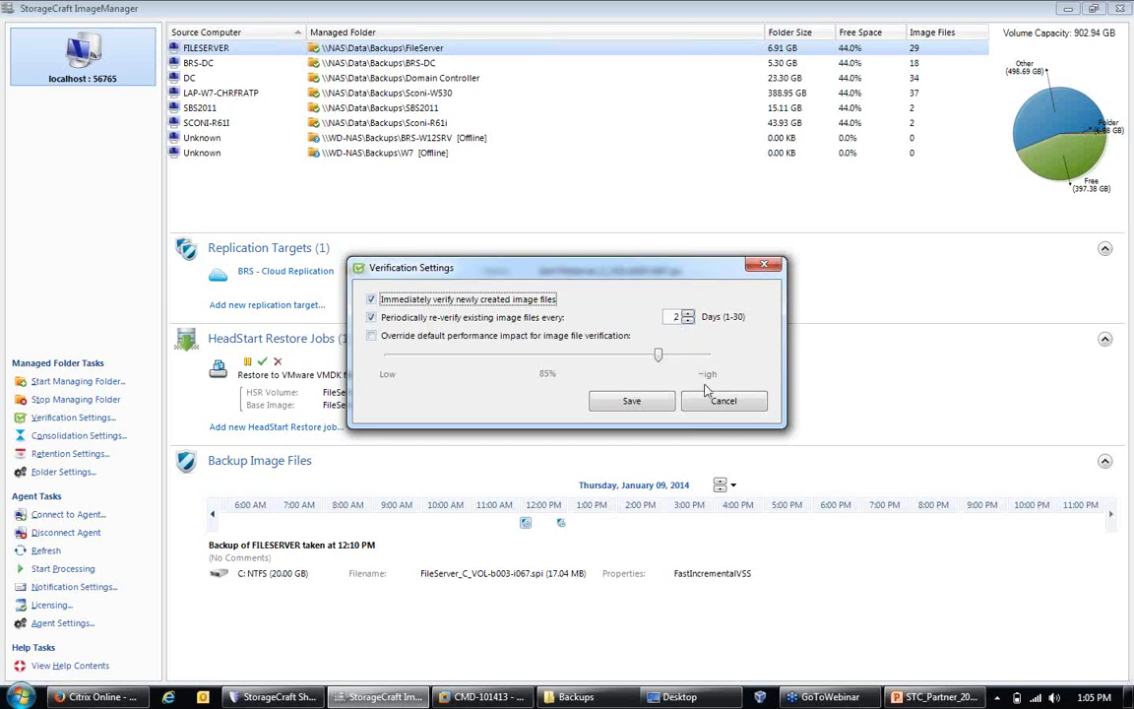
left_click(721, 400)
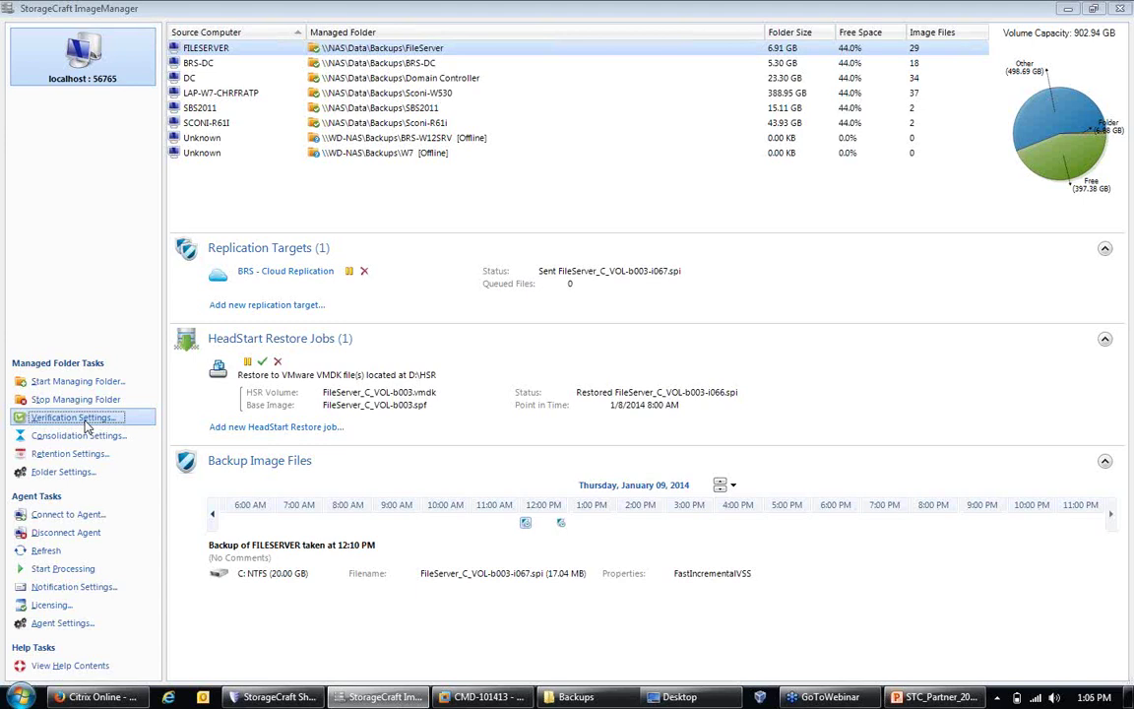
Step: Bring up FILESERVER's Consolidation Settings from Managed Folder Tasks
left_click(84, 435)
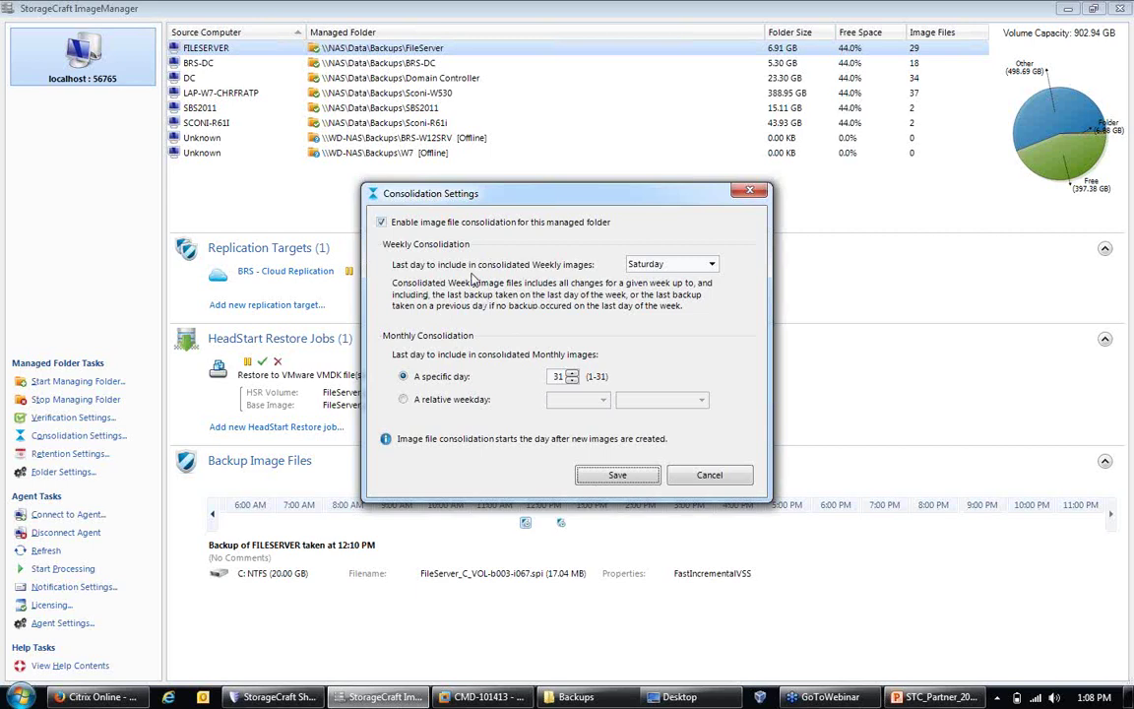
Step: Try weekly consolidation ending Wednesday and monthly consolidation on the first Wednesday
left_click(712, 266)
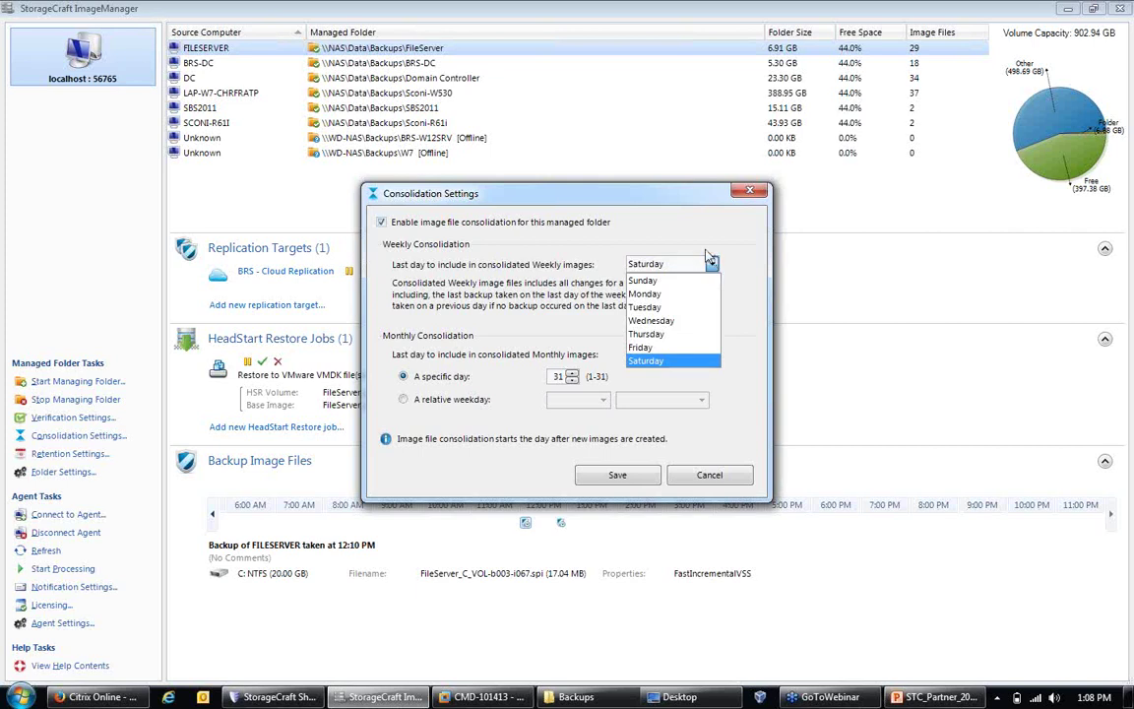
left_click(664, 322)
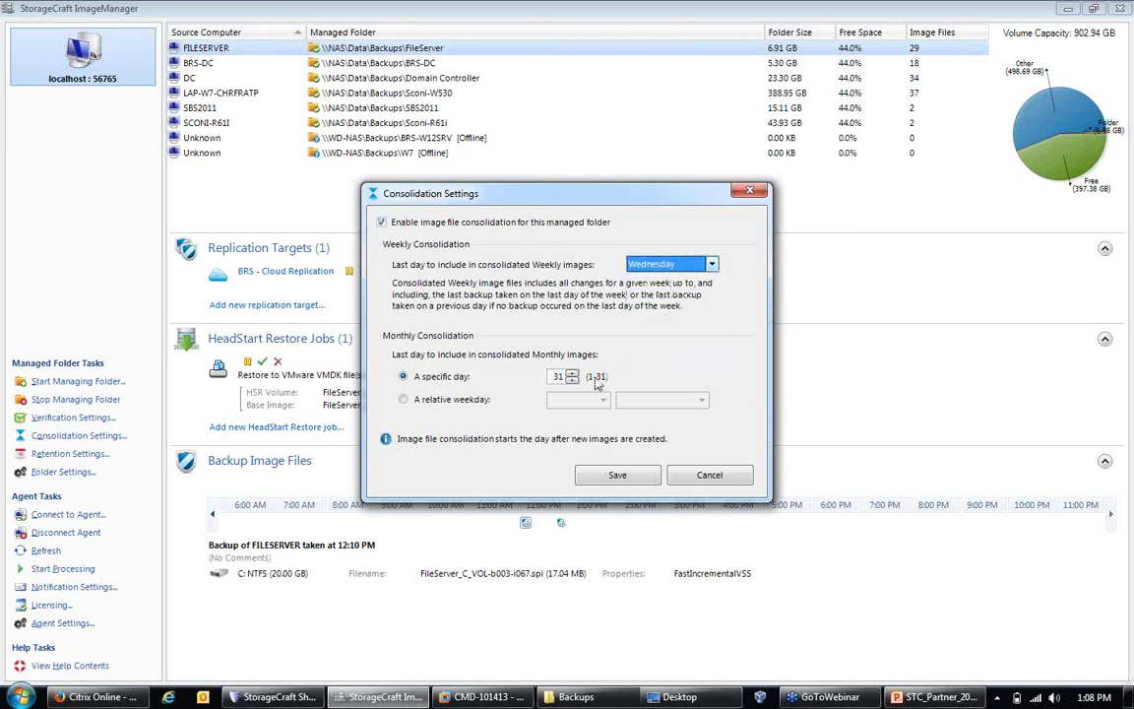
left_click(456, 399)
left_click(571, 399)
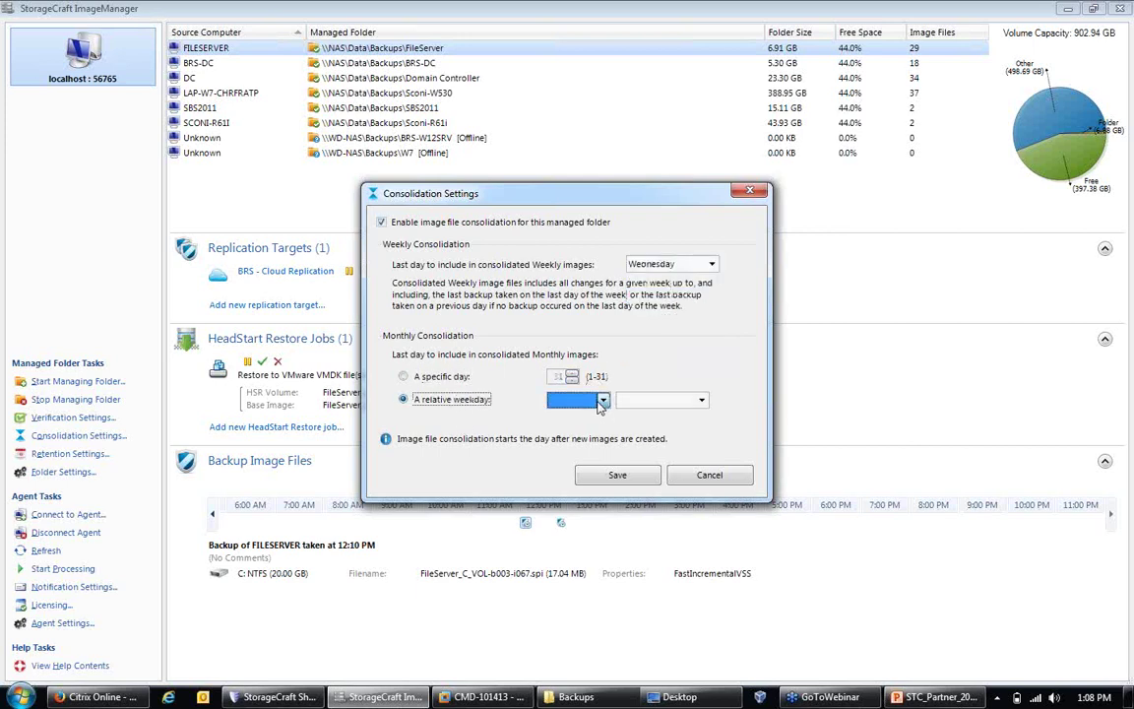
left_click(561, 413)
left_click(646, 402)
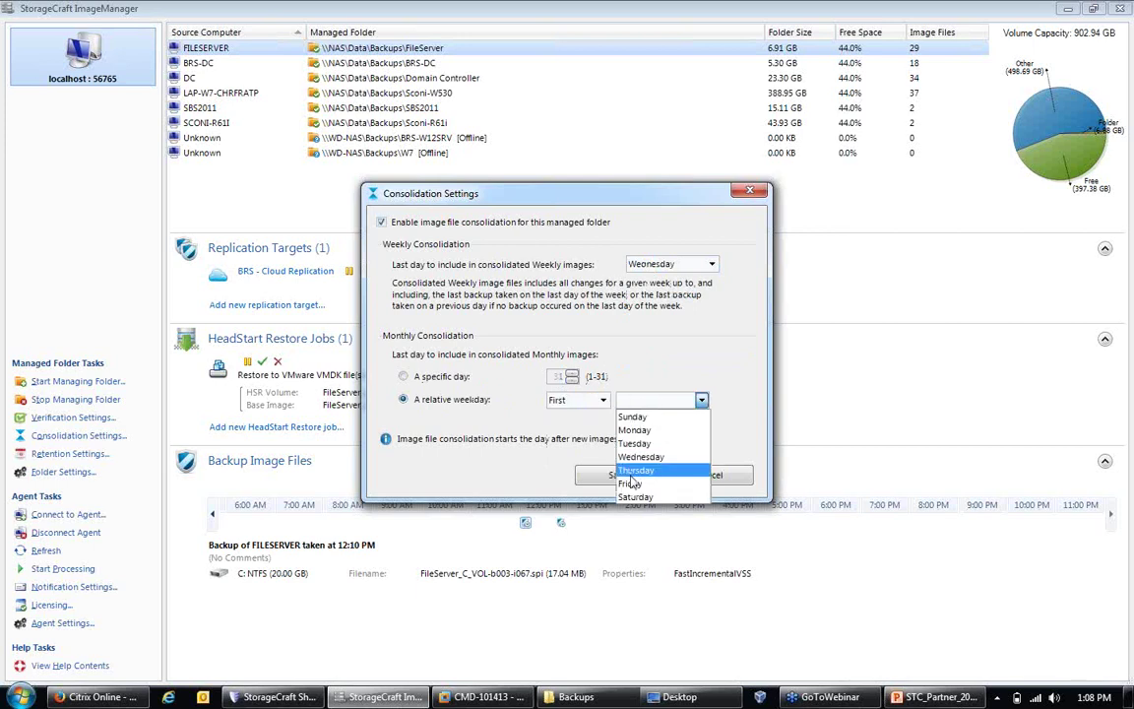
left_click(638, 465)
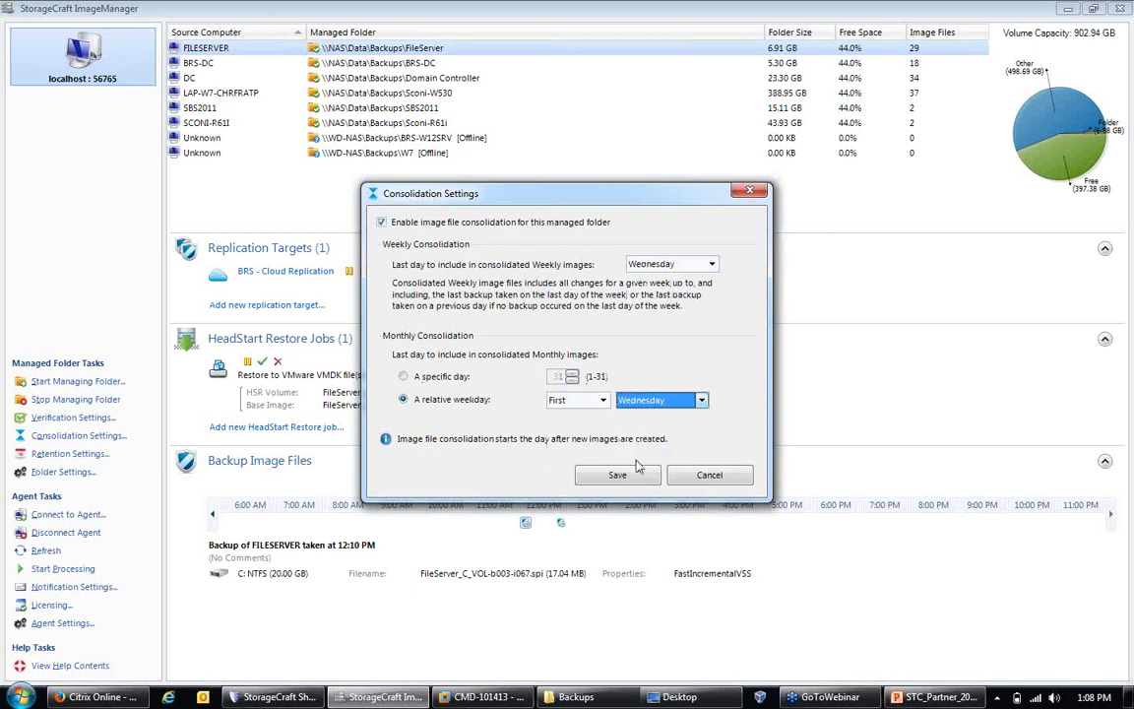
Step: Restore the weekly end day to Saturday and monthly to a specific day, then cancel without saving
left_click(711, 264)
left_click(646, 361)
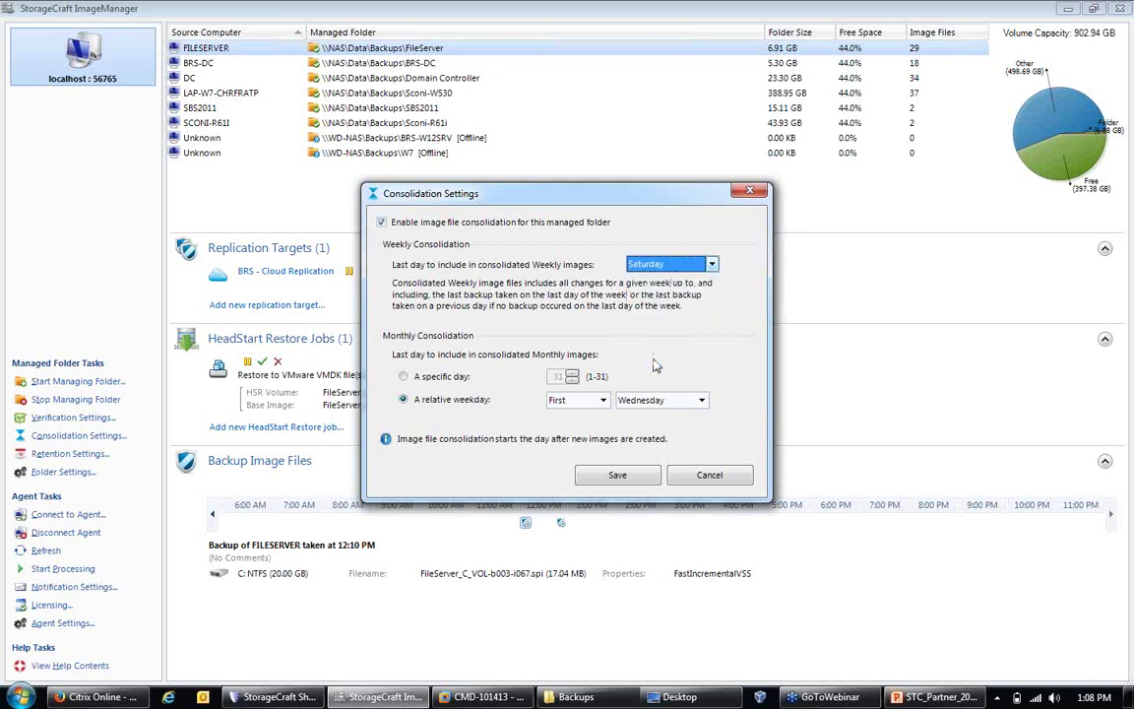
left_click(404, 377)
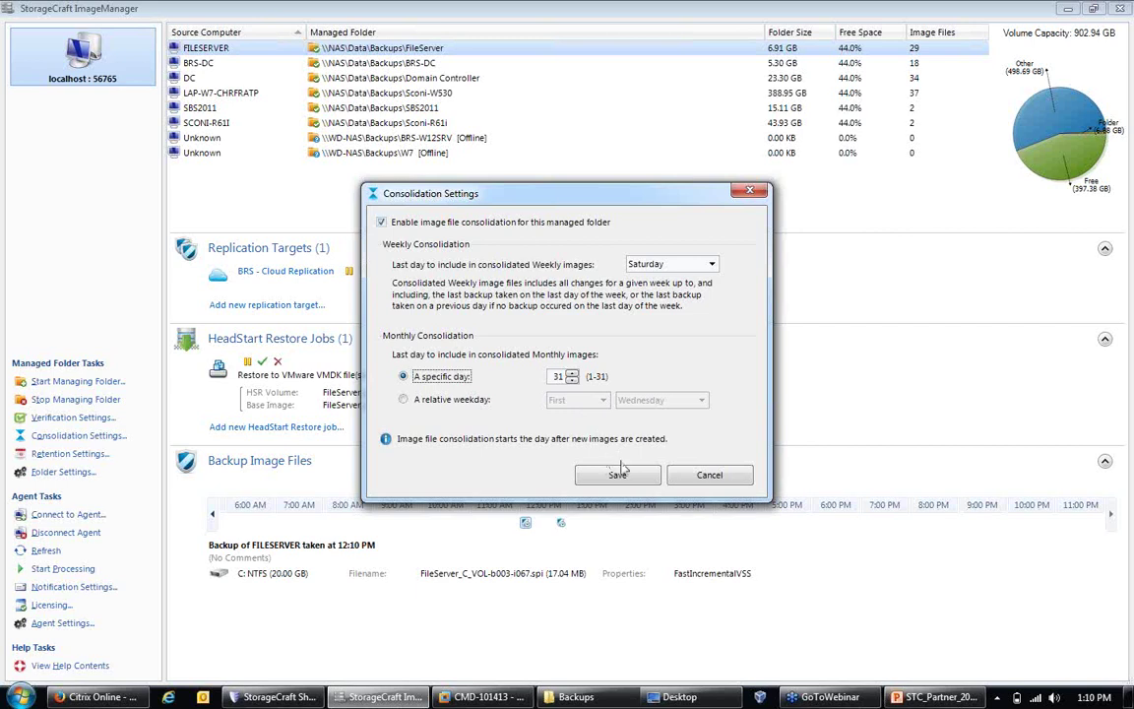
left_click(702, 480)
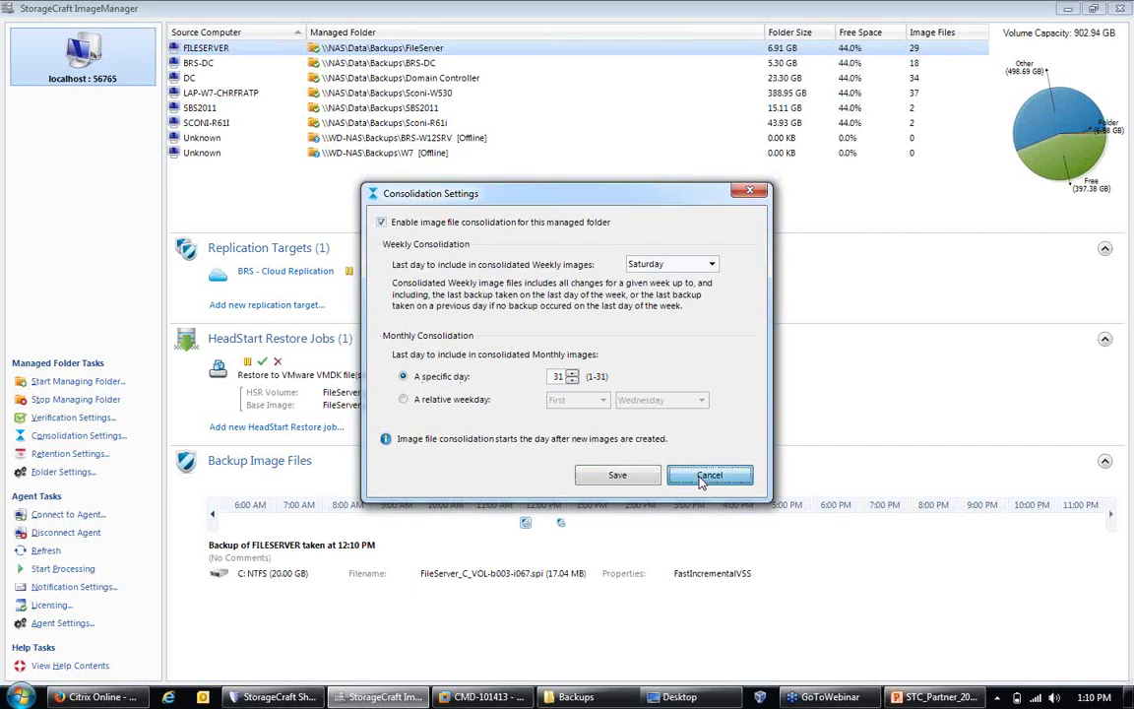
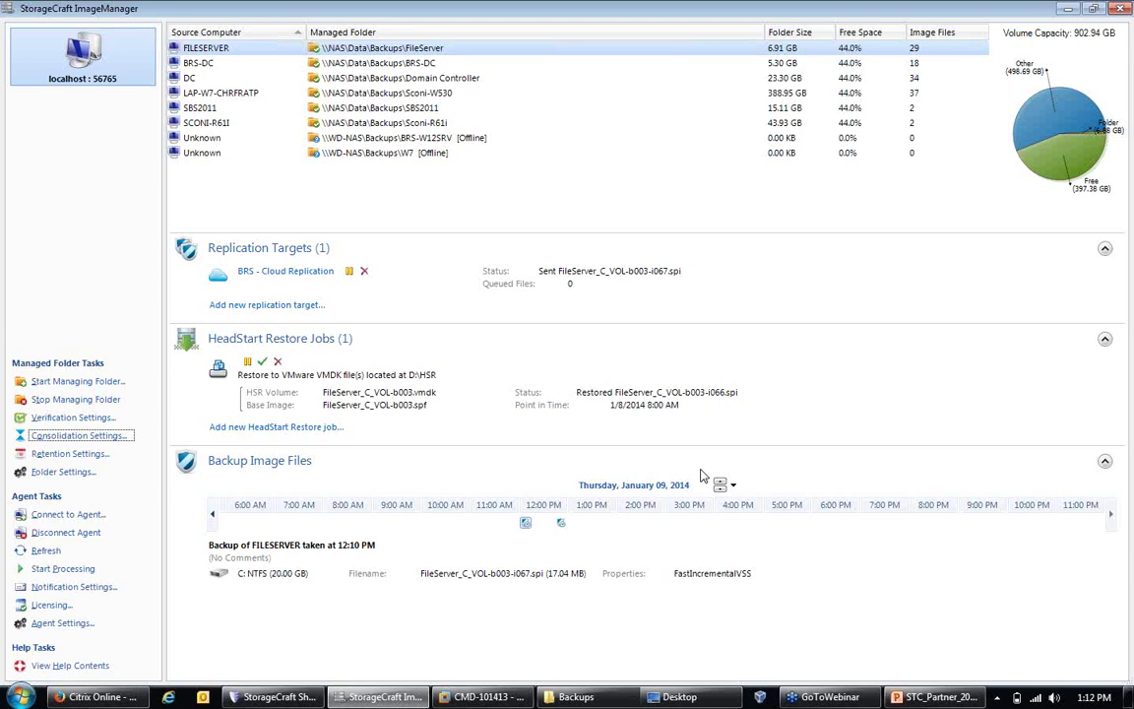
Step: Open Retention Settings for the FILESERVER managed folder from Managed Folder Tasks
left_click(83, 457)
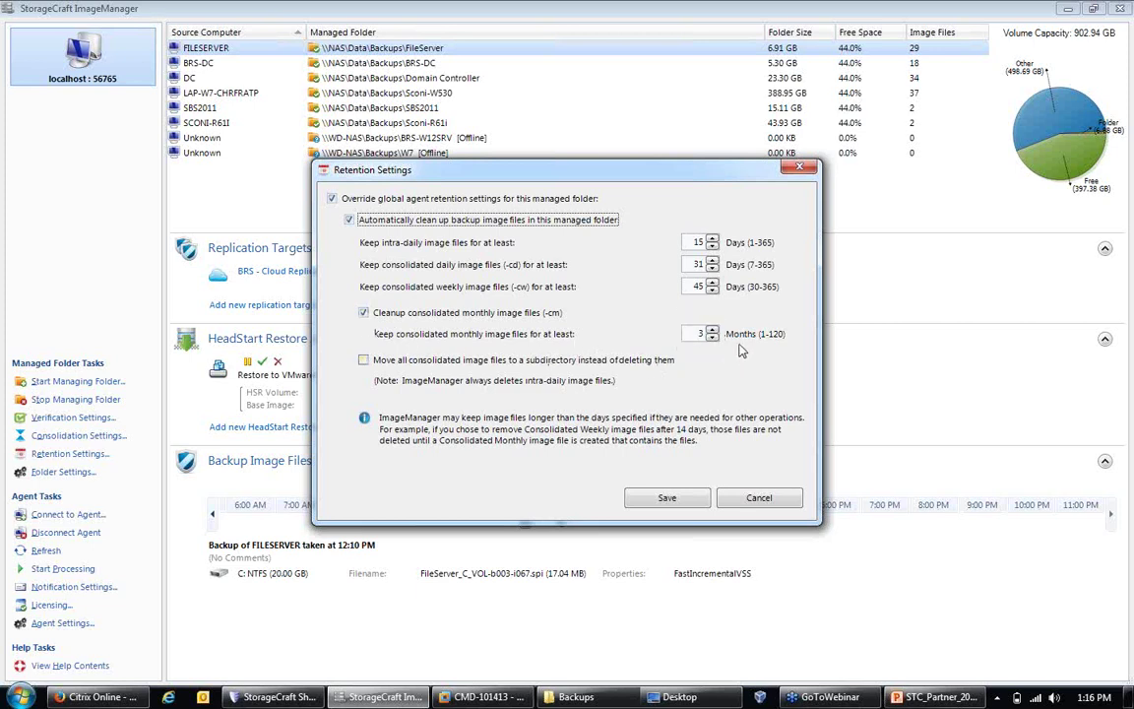
Step: Change FILESERVER monthly retention from 3 to 120 months, leaving intra-daily retention at 15 days
left_click(712, 246)
left_click(712, 247)
scroll(698, 238, "up", 2)
left_click(712, 337)
left_click(712, 338)
left_click(712, 336)
type("120")
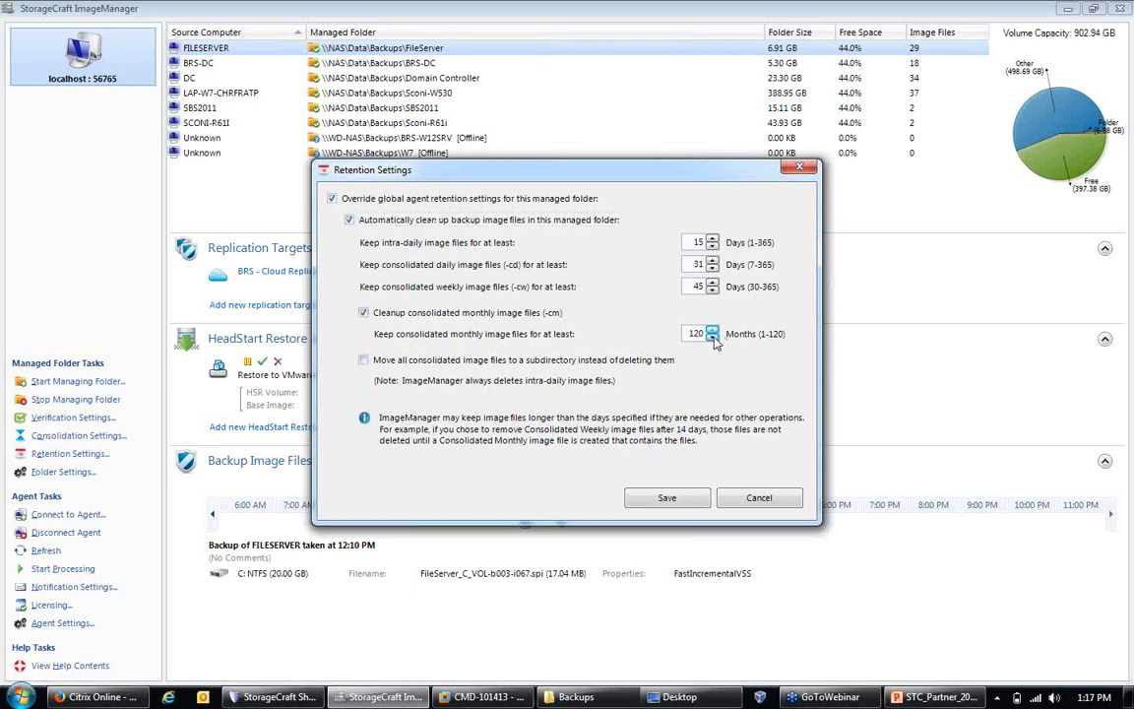
key("Tab")
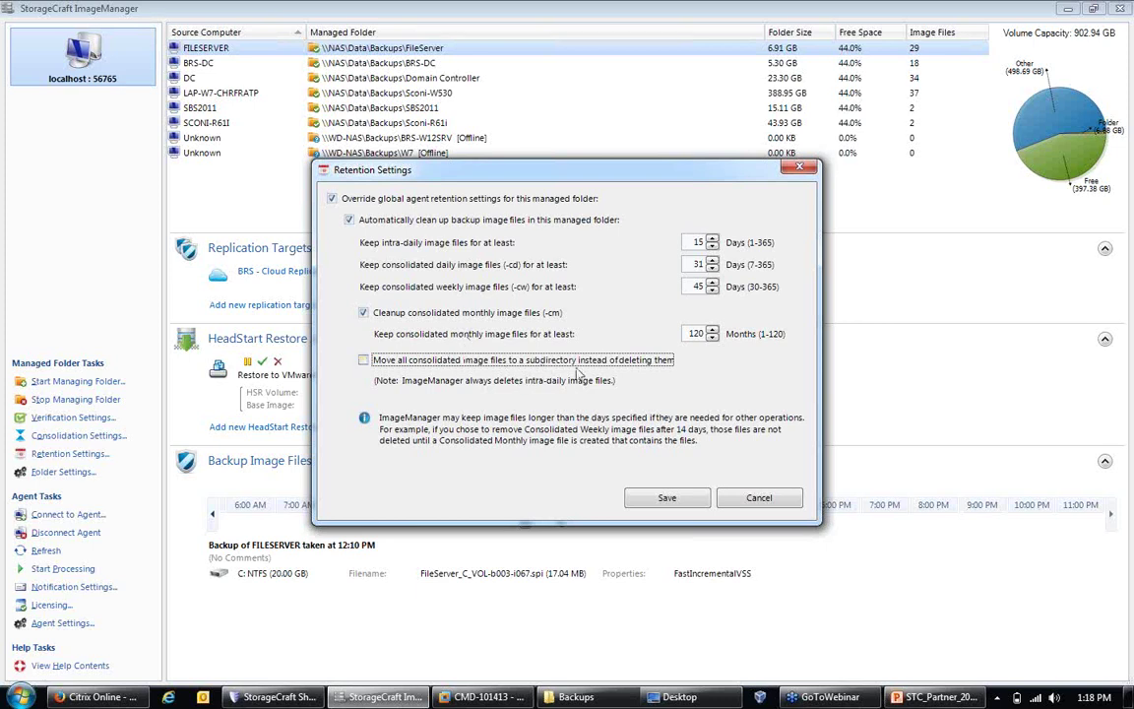
Step: Uncheck 'Cleanup consolidated monthly image files (-cm)' so the 120-month value is inactive
left_click_drag(785, 499, 640, 403)
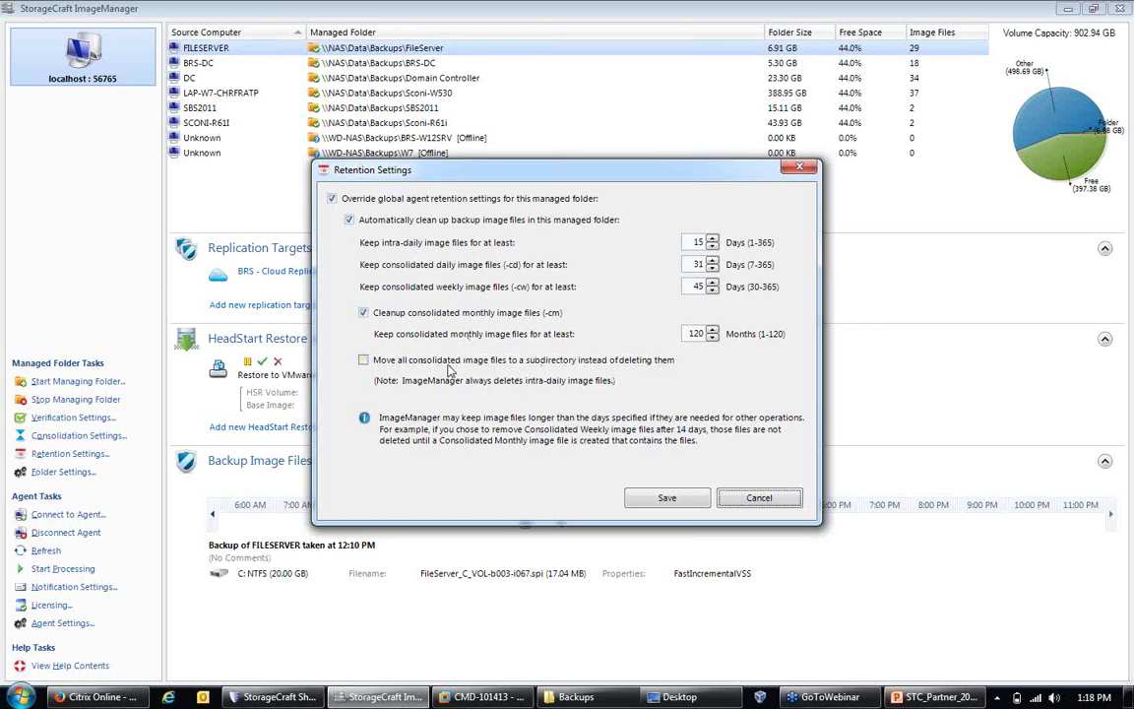
left_click(365, 313)
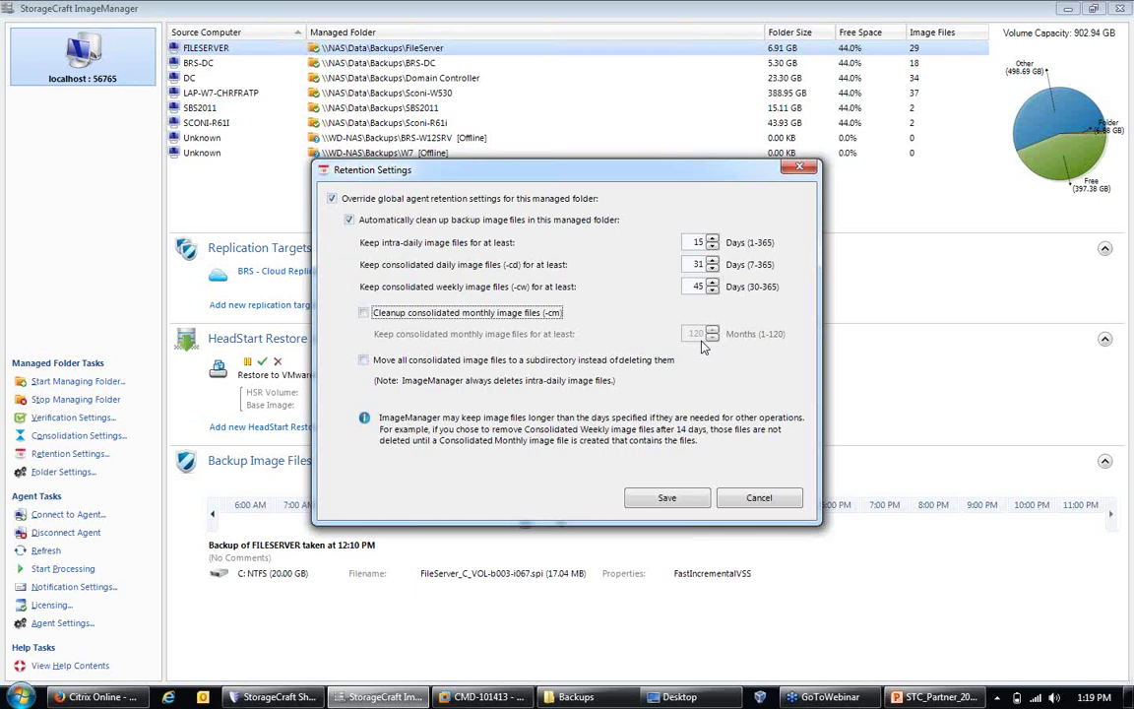
Step: Re-enable monthly image cleanup, confirm with Yes, then cancel Retention Settings without saving
left_click(450, 313)
left_click(624, 435)
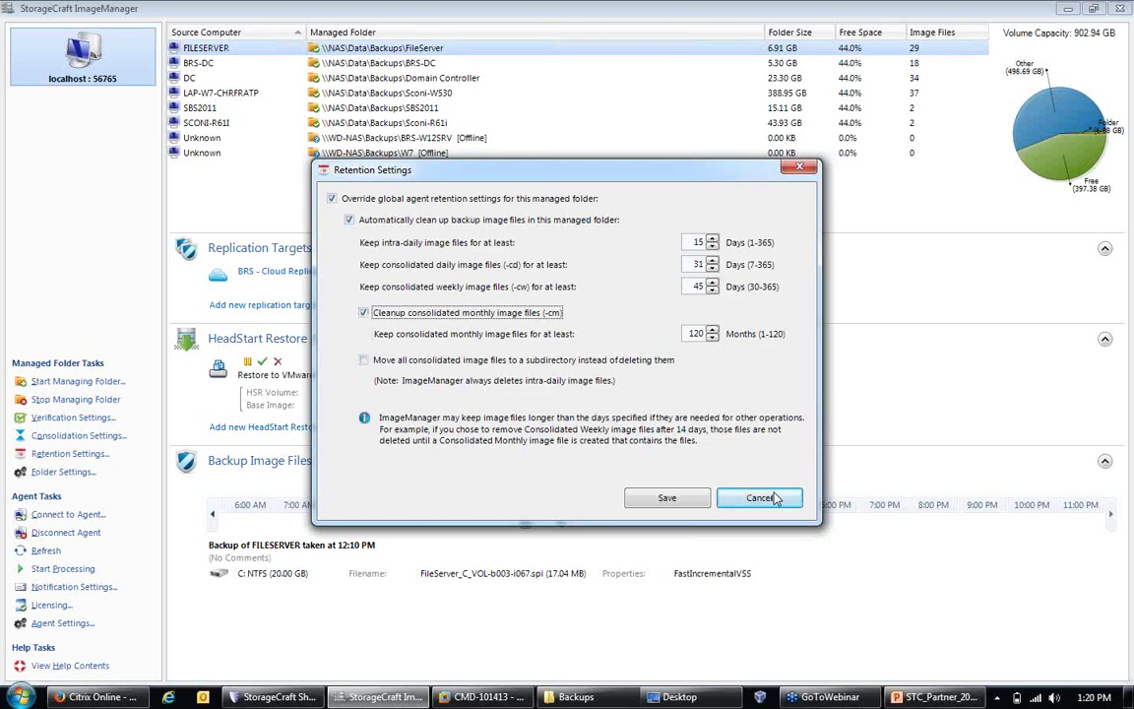
left_click(774, 498)
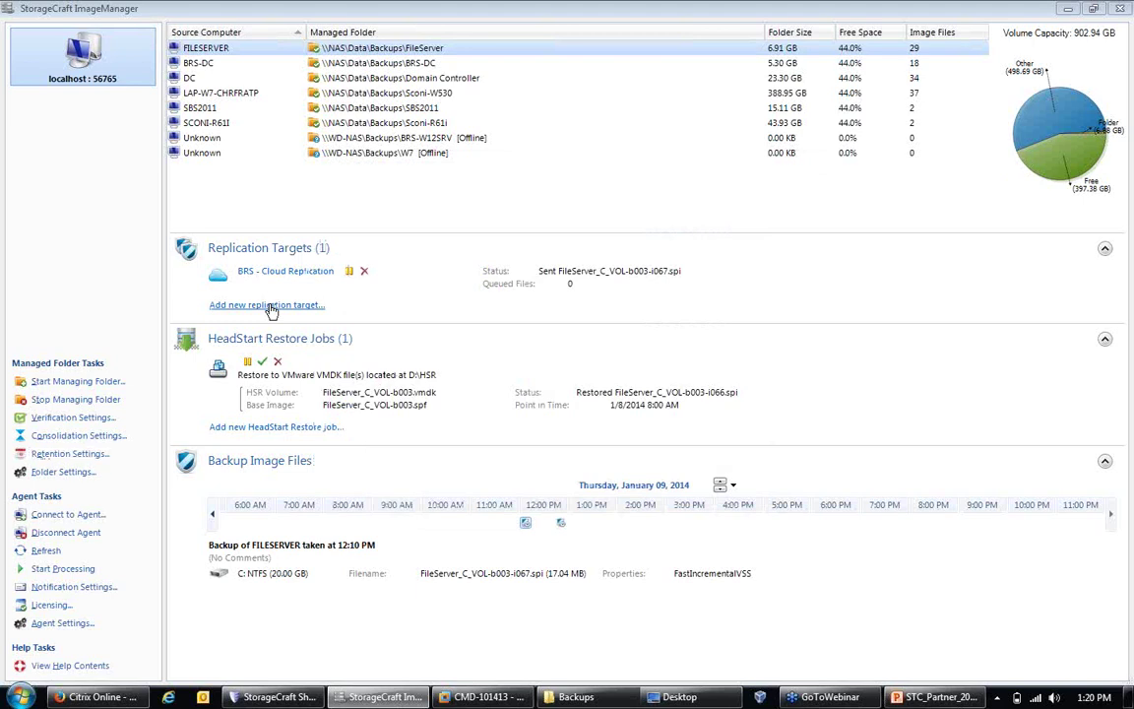
Step: Start a new replication target for FILESERVER via 'Add new replication target...'
left_click(272, 307)
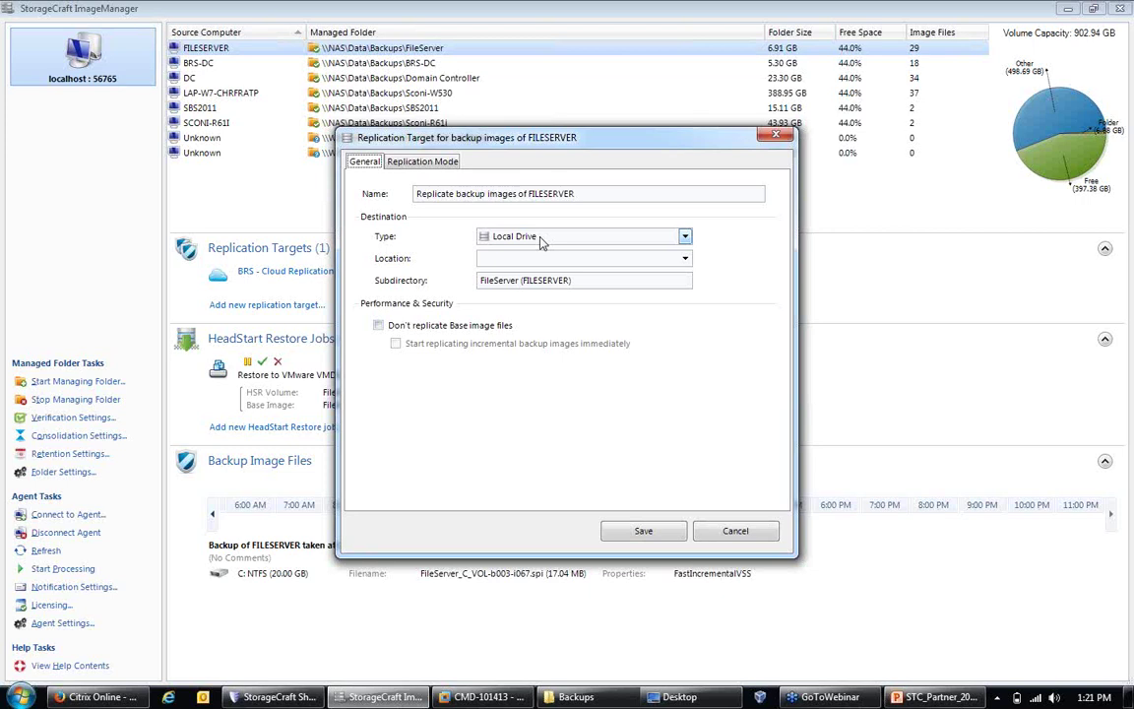
Step: Set the replication target type to intelligentFTP, replacing Network Drive, and list saved locations
left_click(539, 241)
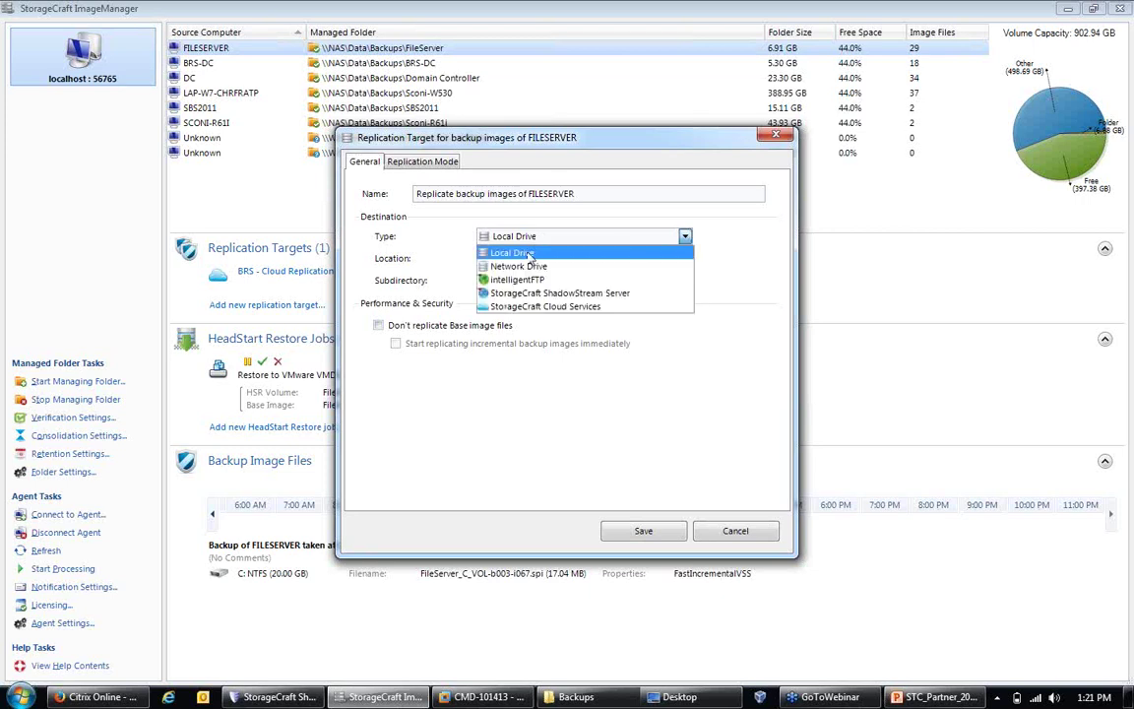
left_click(529, 267)
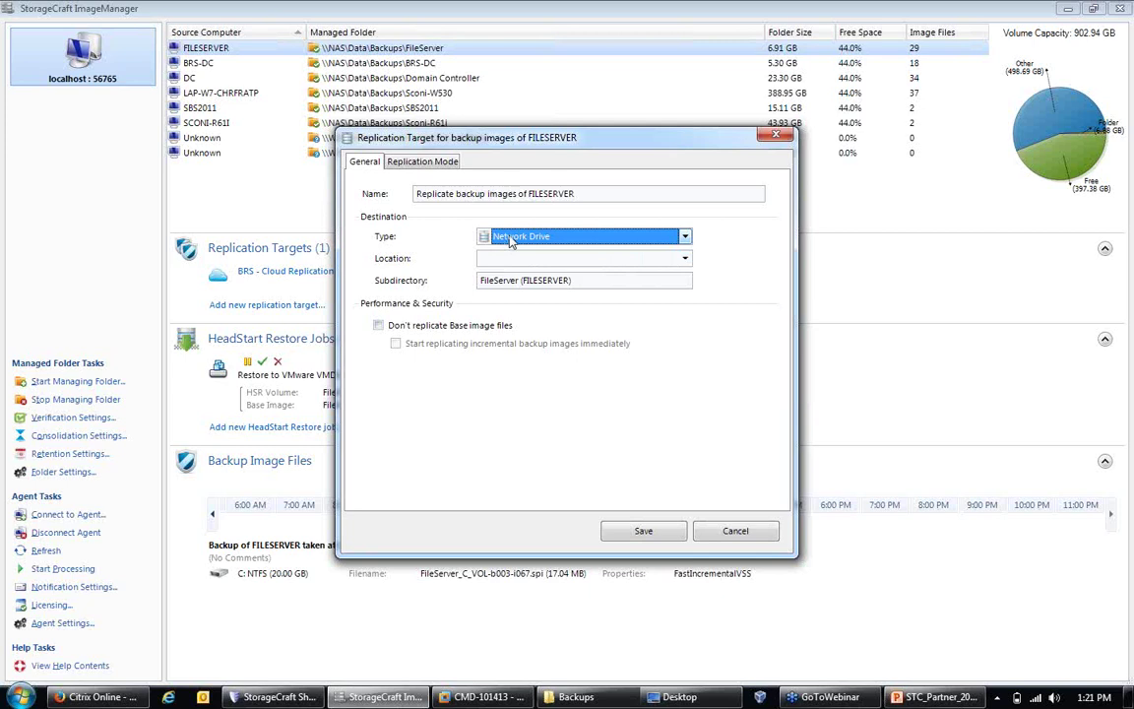
left_click(510, 241)
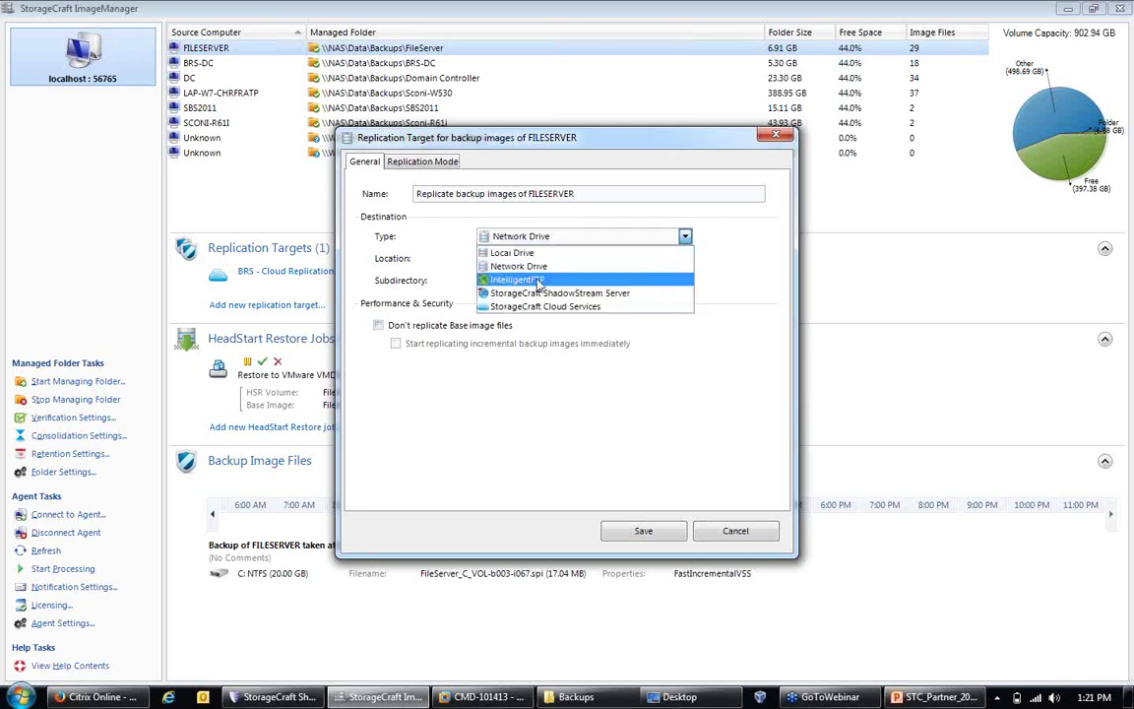
left_click(539, 281)
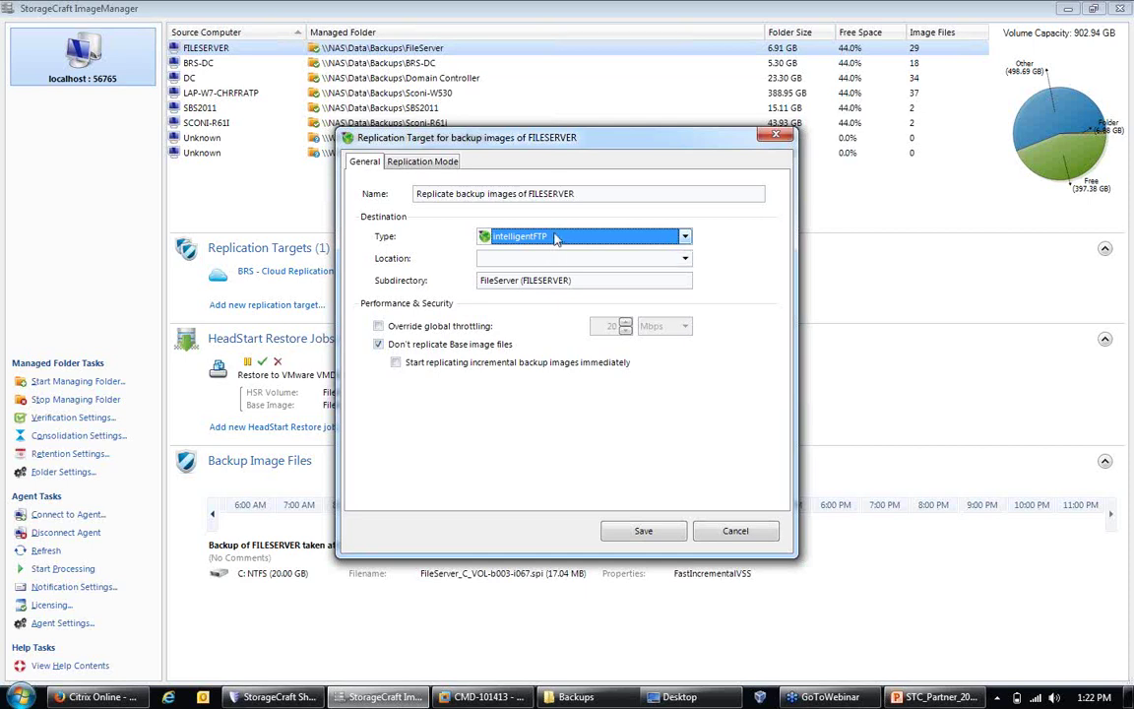
left_click(684, 258)
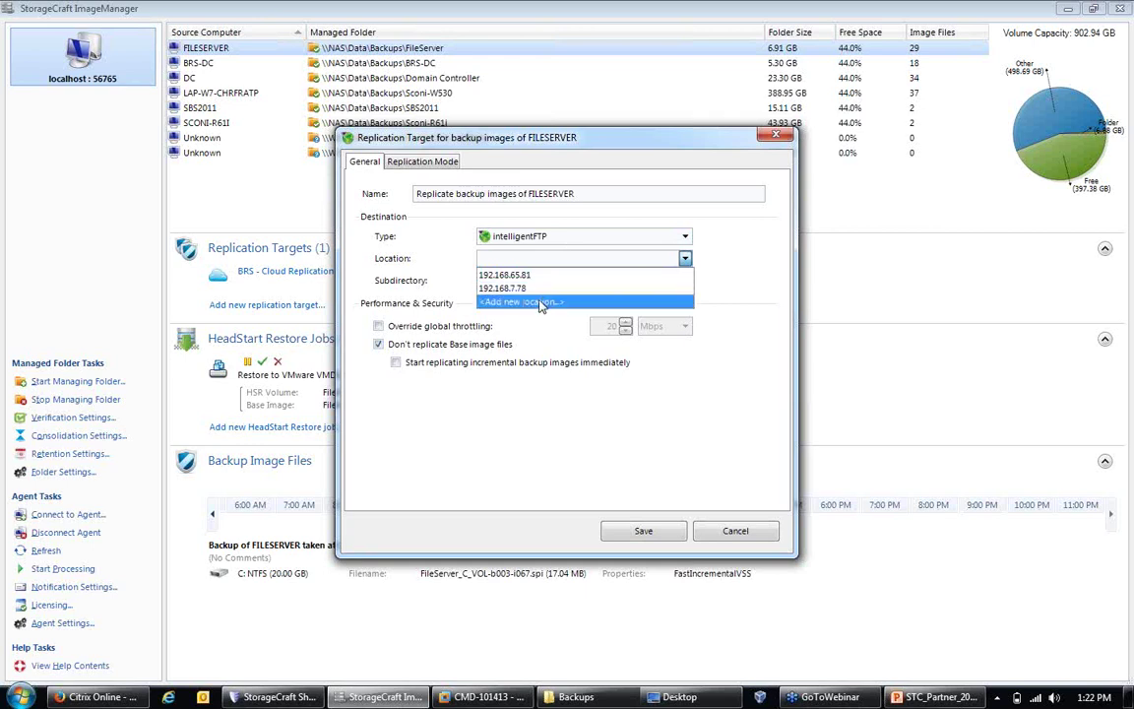
Step: Add a new intelligentFTP location with SSH security and Passive mode, moving to Password and Path
left_click(540, 304)
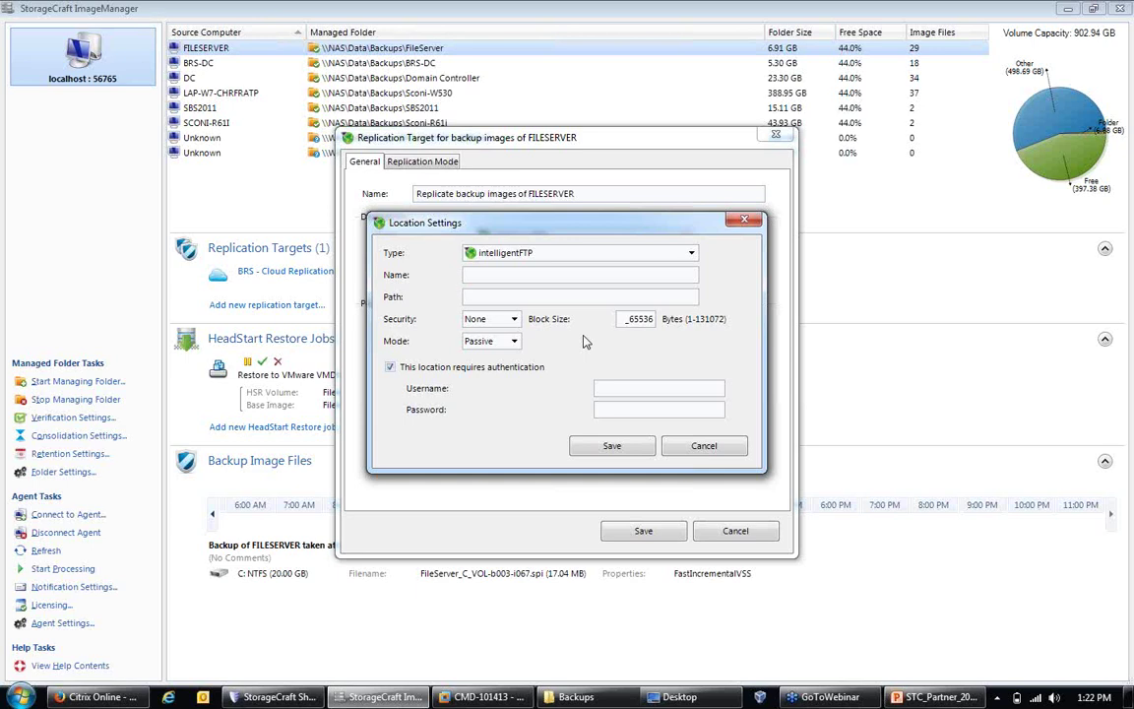
left_click(514, 320)
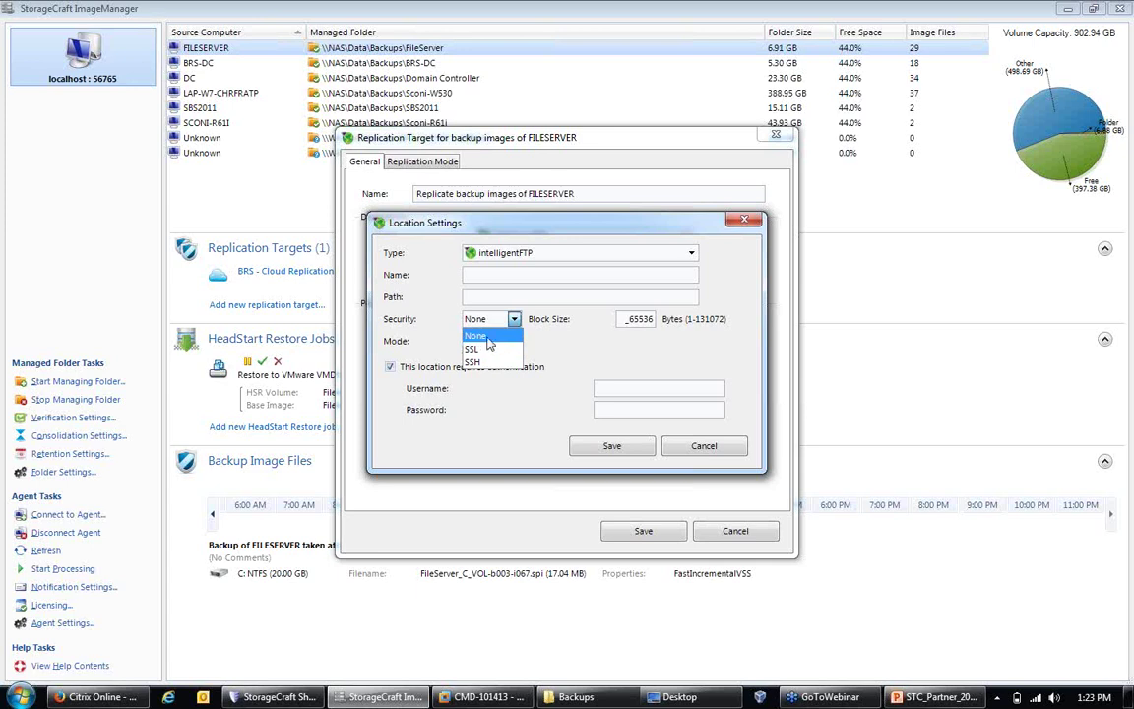
left_click(480, 351)
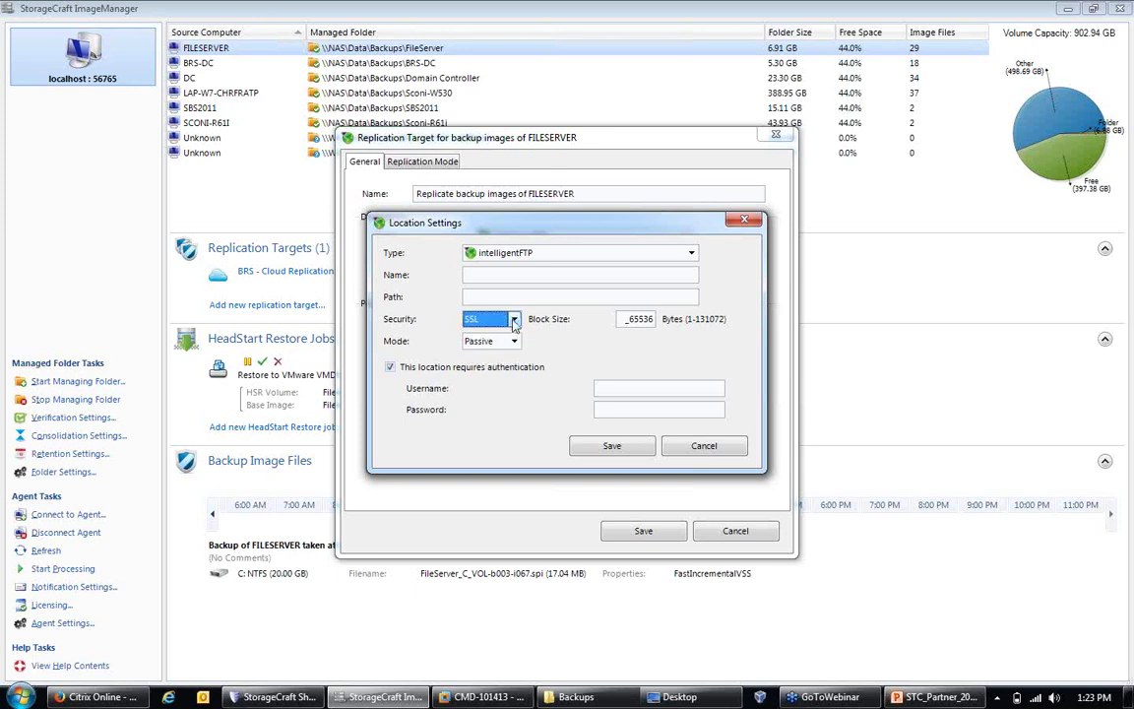
left_click(515, 319)
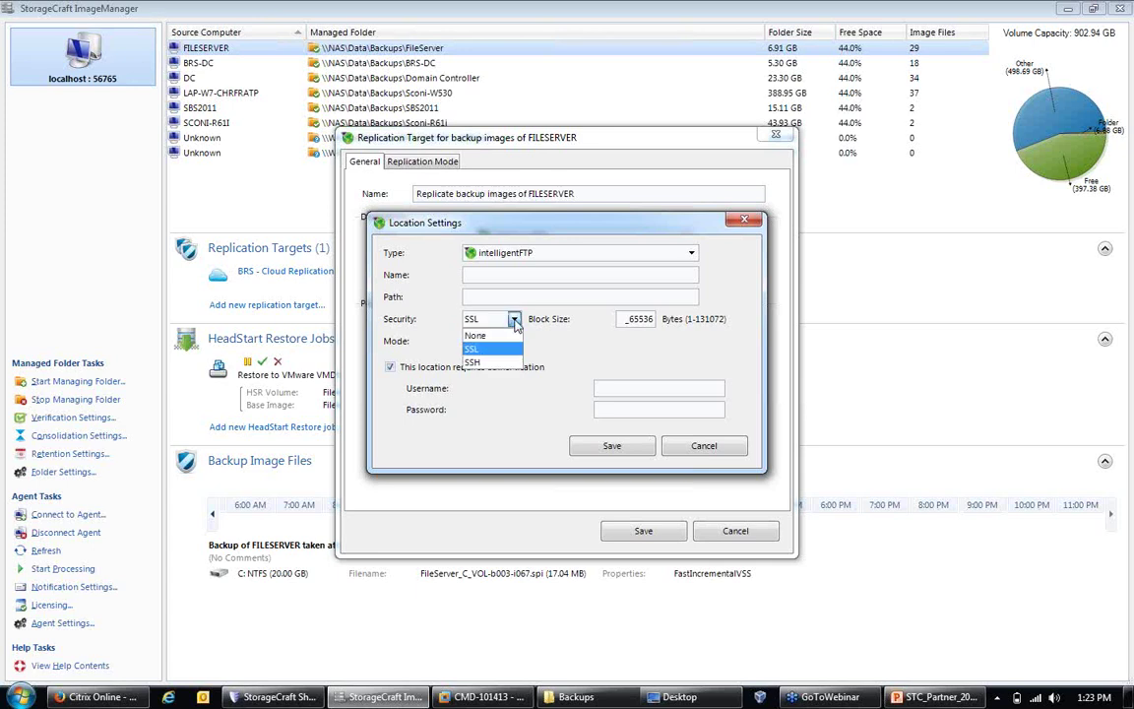
left_click(478, 361)
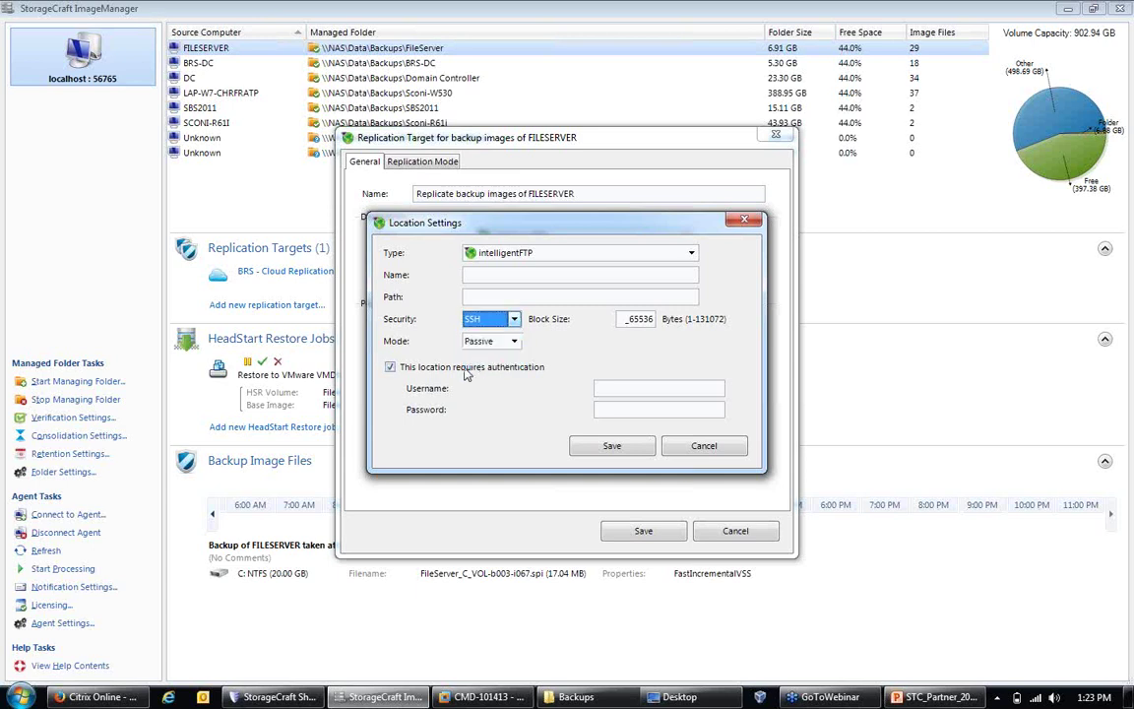
left_click(513, 340)
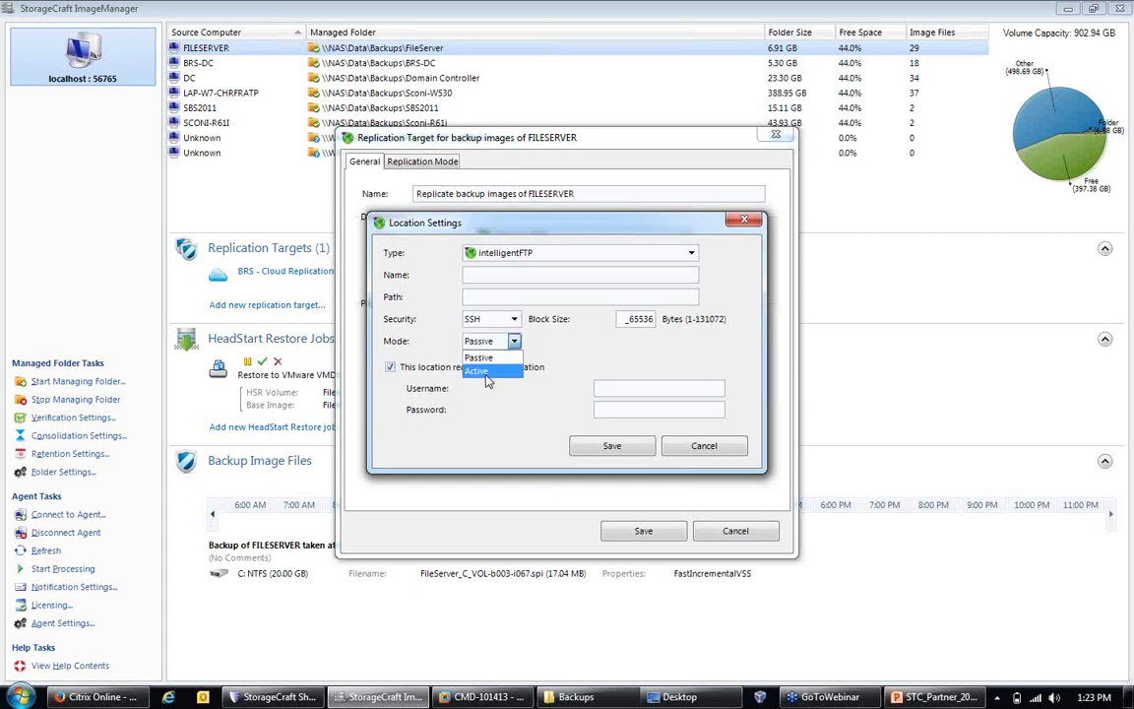
left_click(588, 367)
left_click(623, 409)
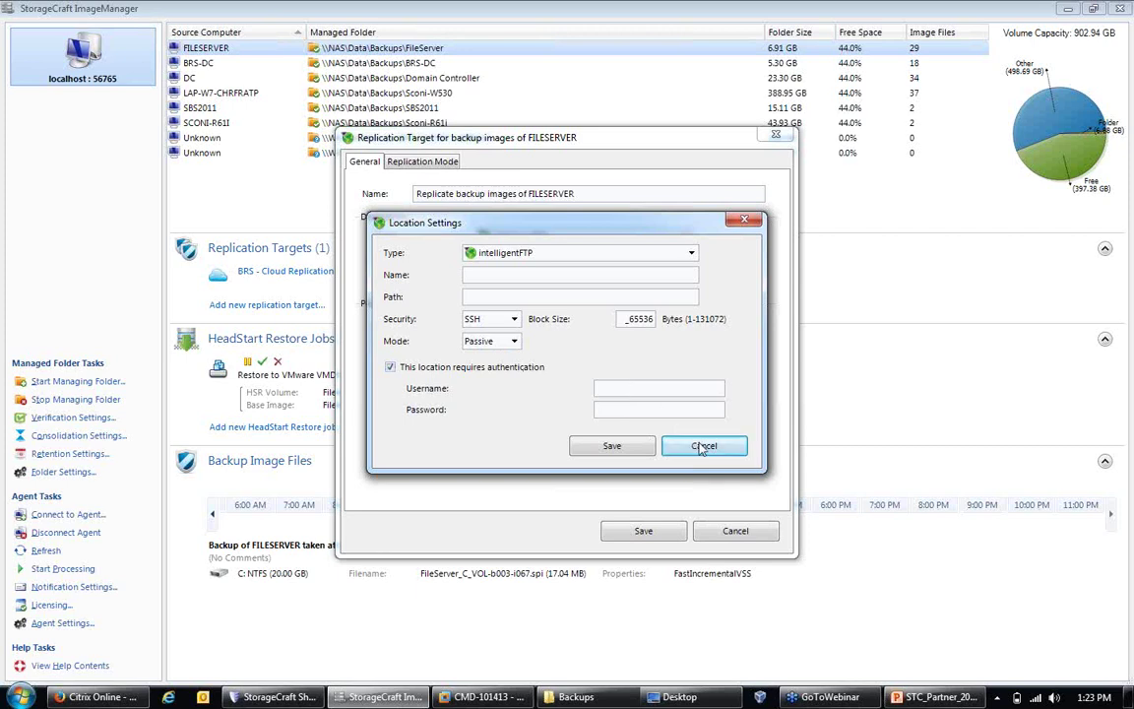
left_click(511, 296)
Step: Discard the new location and switch the destination type to StorageCraft ShadowStream Server
left_click(702, 446)
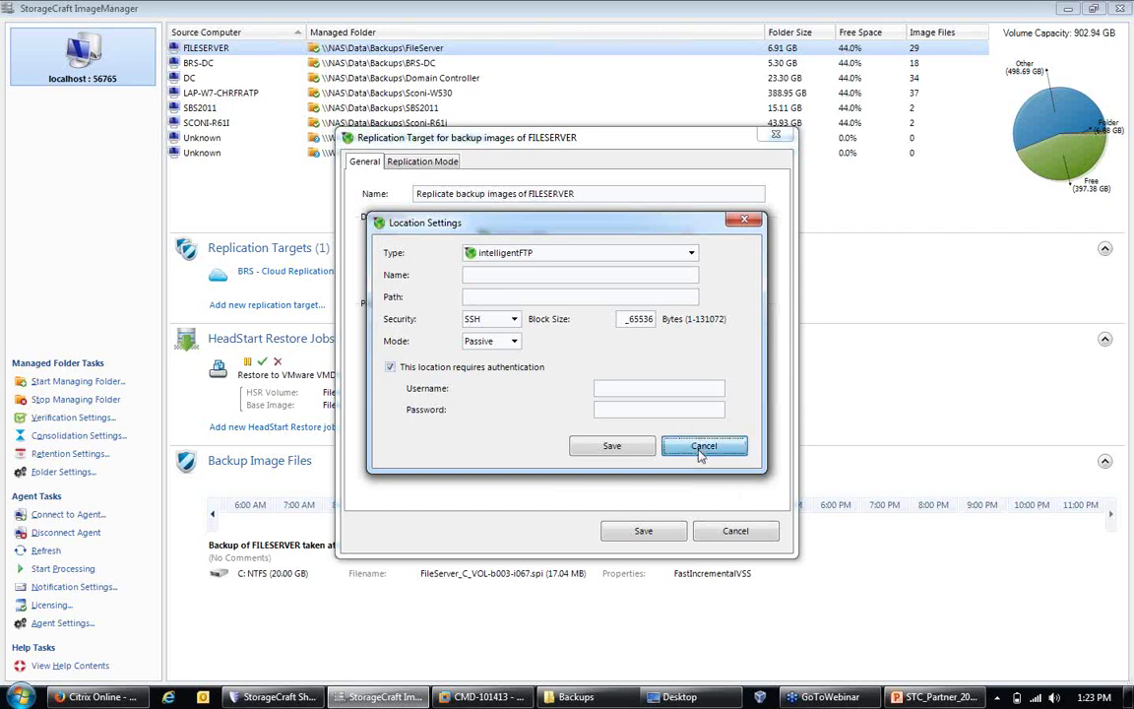
left_click(551, 236)
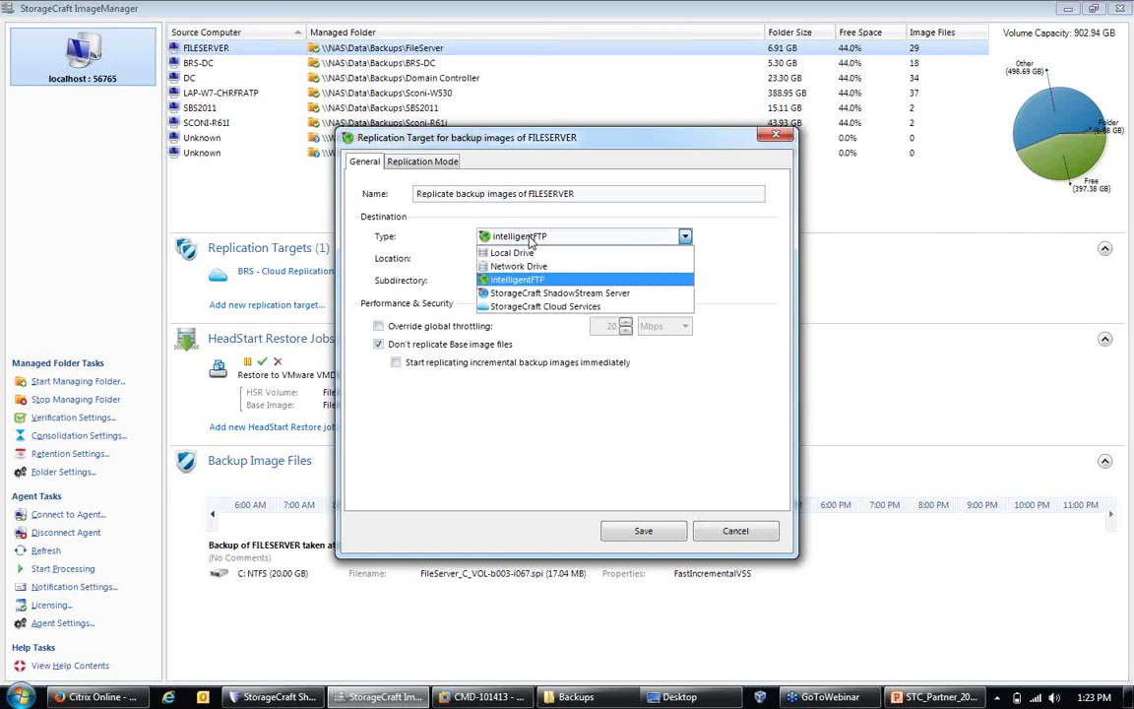
left_click(532, 294)
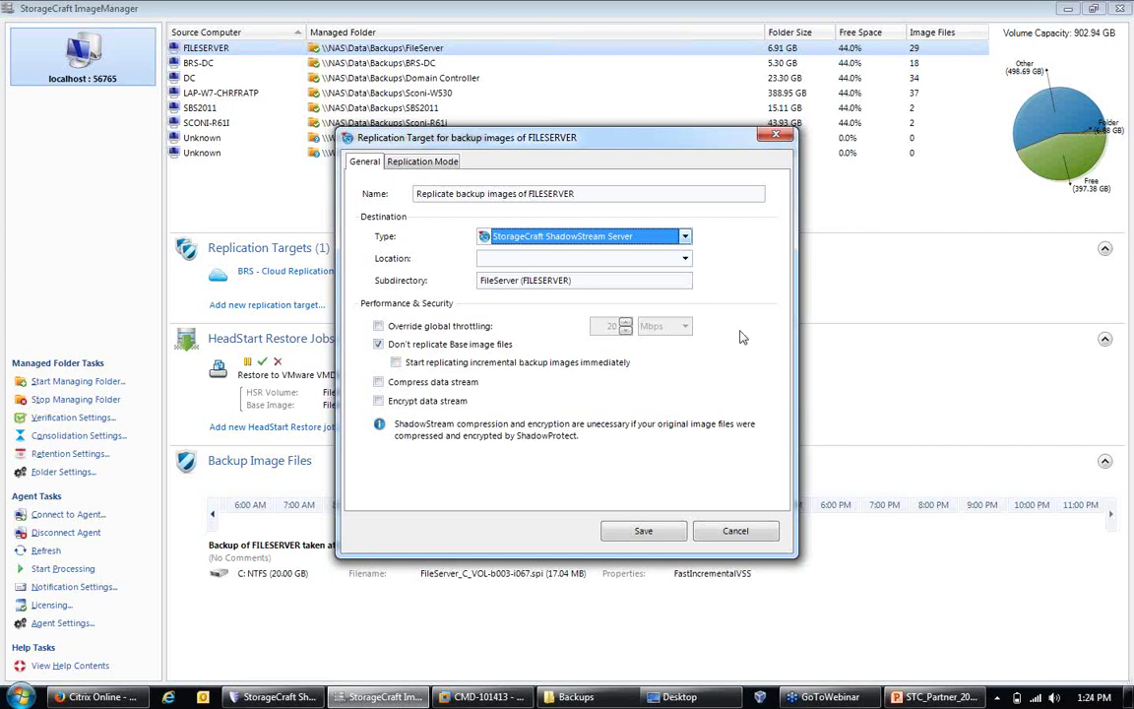
left_click(685, 258)
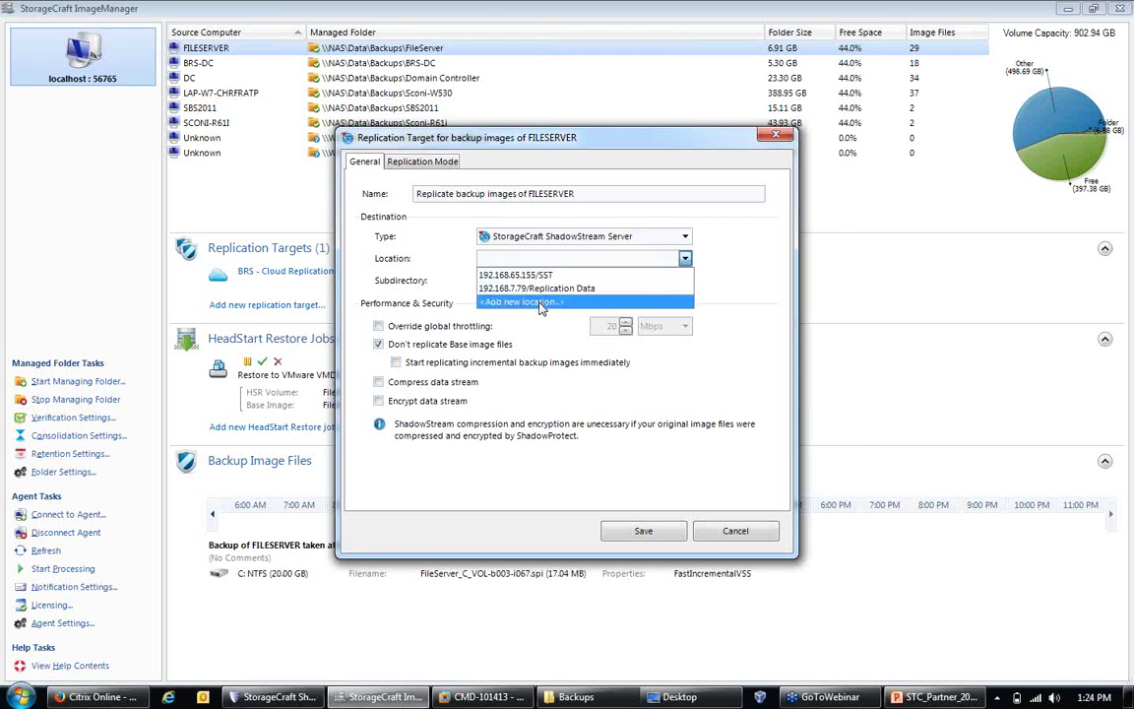
left_click(540, 301)
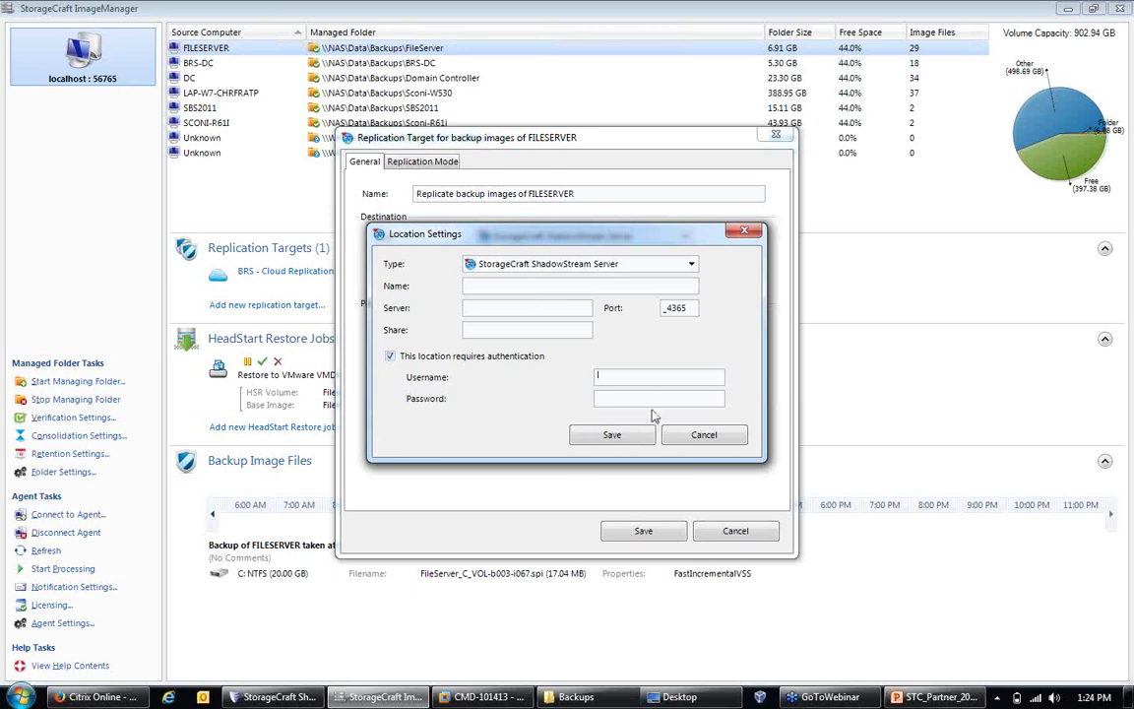
left_click(718, 440)
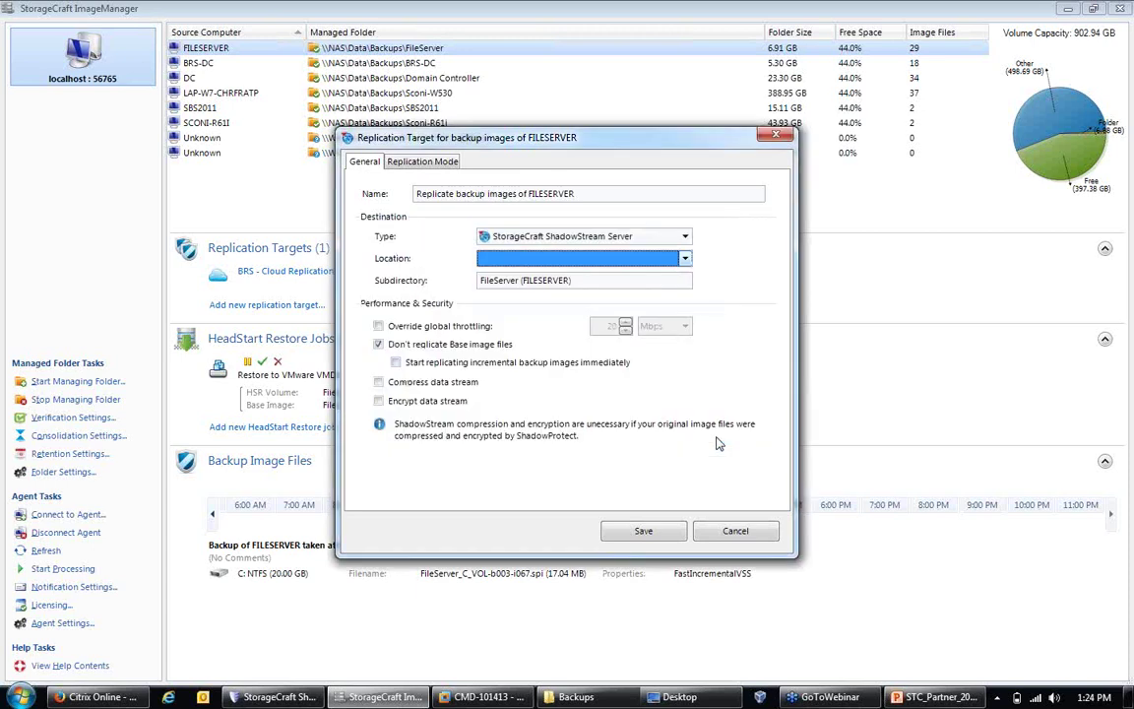
Step: Enable Compress data stream and Encrypt data stream, then view the Replication Mode settings
left_click(379, 382)
left_click(378, 401)
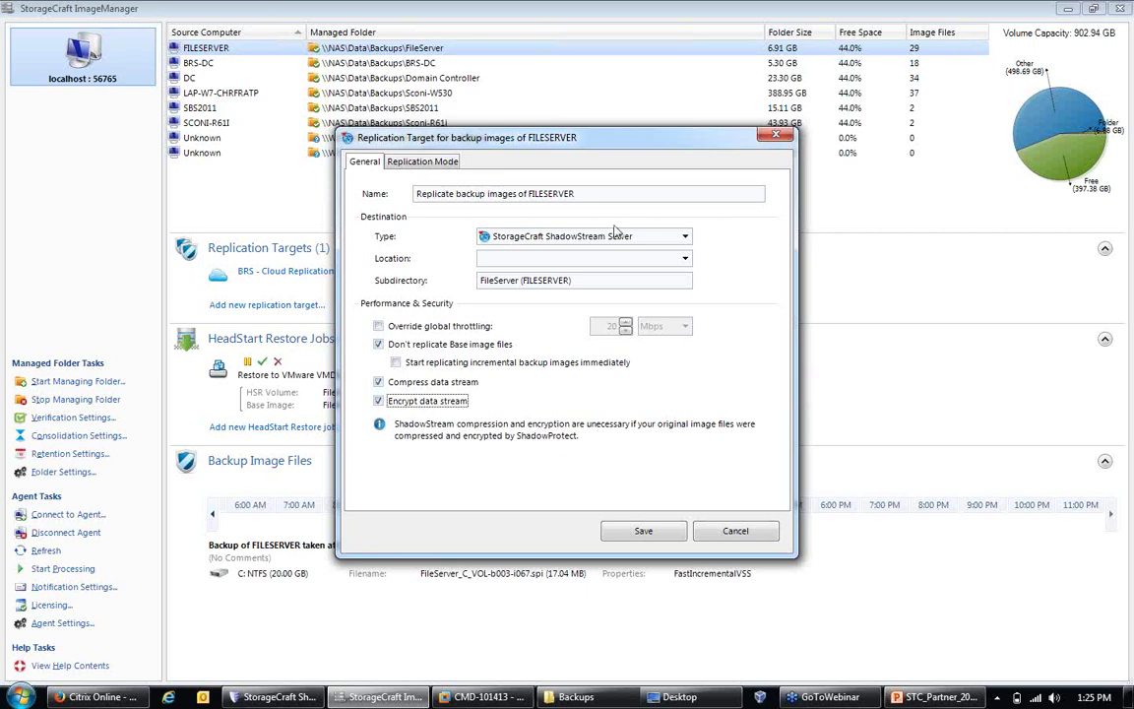
left_click(441, 166)
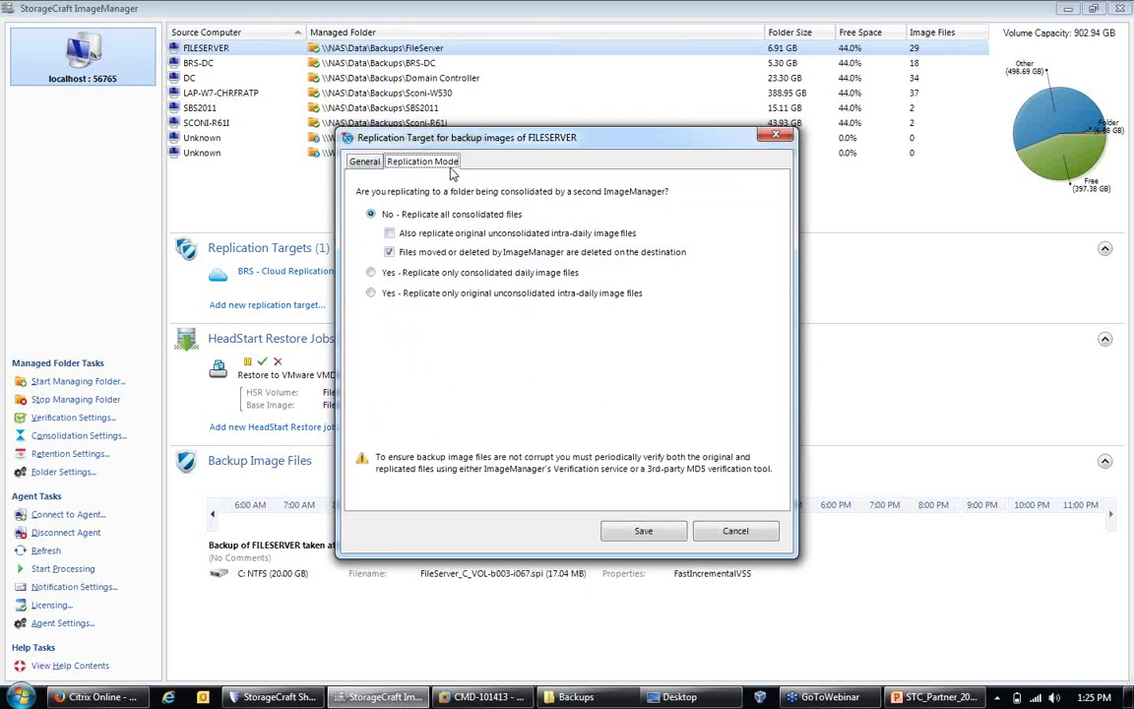
Step: Select 'Yes - Replicate only original unconsolidated intra-daily image files' for the FILESERVER target
left_click(384, 292)
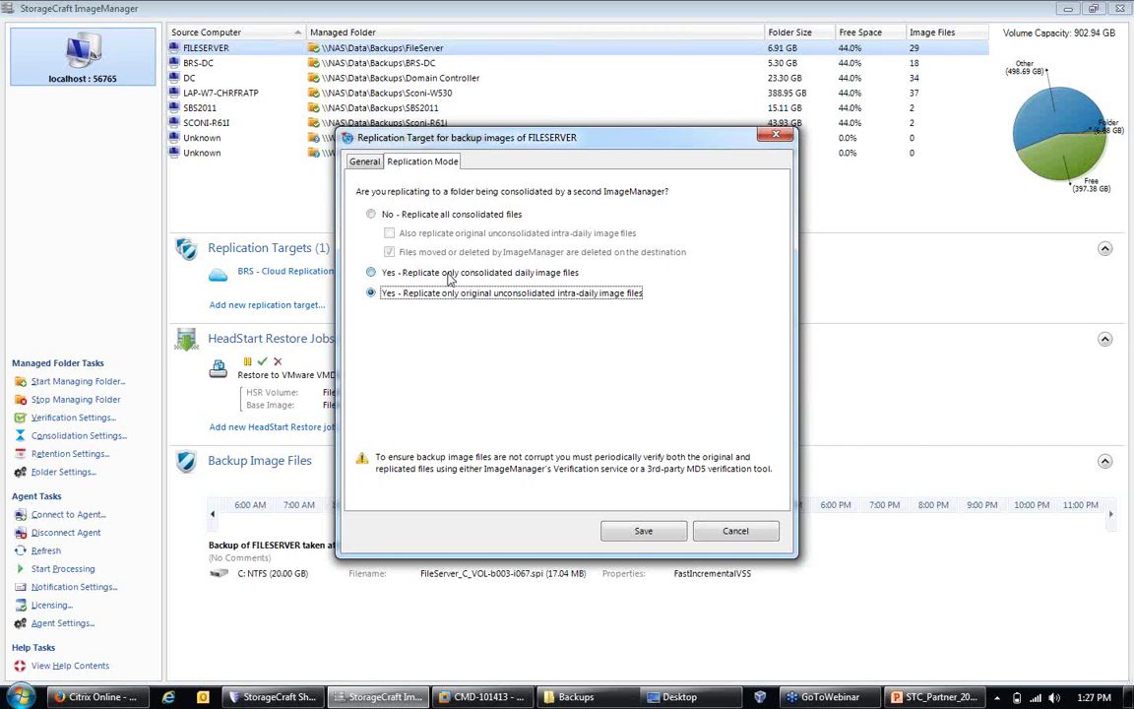
Step: Try replicating only consolidated daily image files, then switch back to replicating all consolidated files
left_click(450, 274)
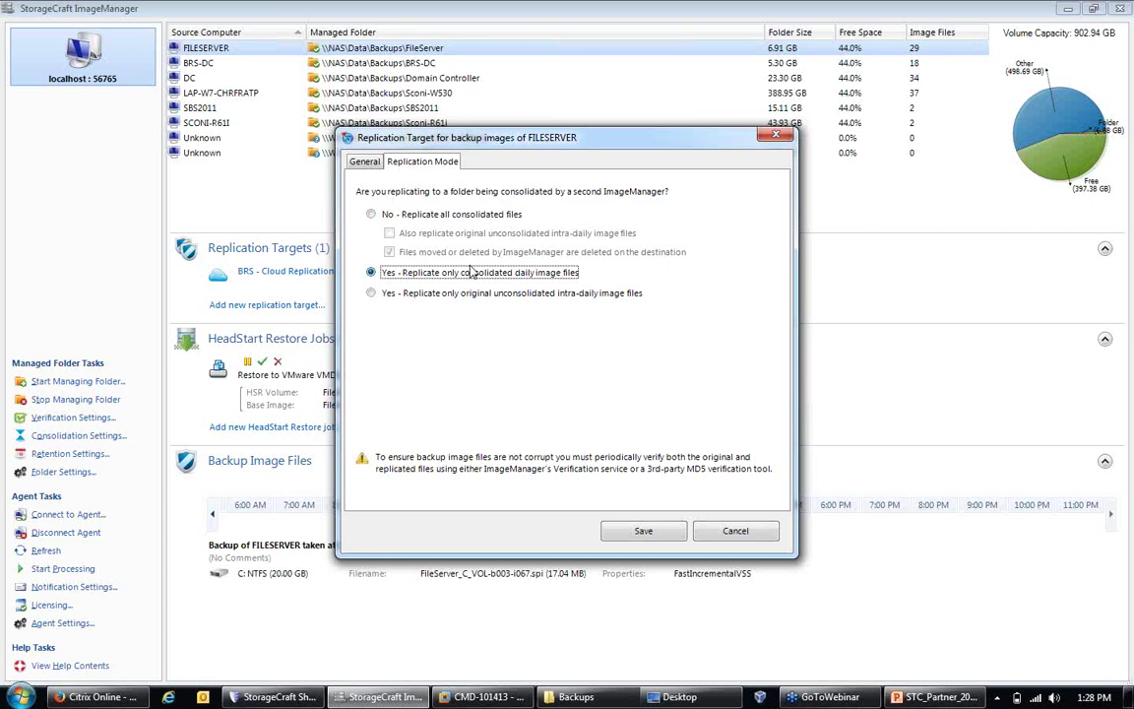
left_click(417, 216)
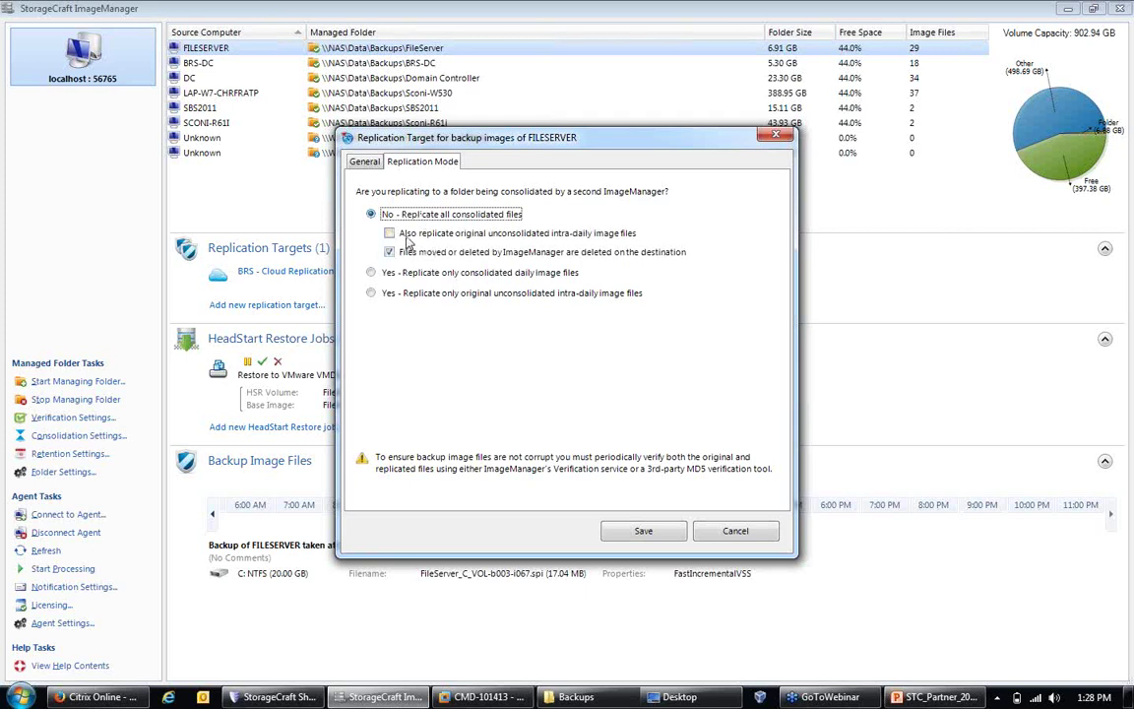
Step: Also replicate original unconsolidated intra-daily image files, and toggle 'Files moved or deleted' off and back on
left_click(411, 234)
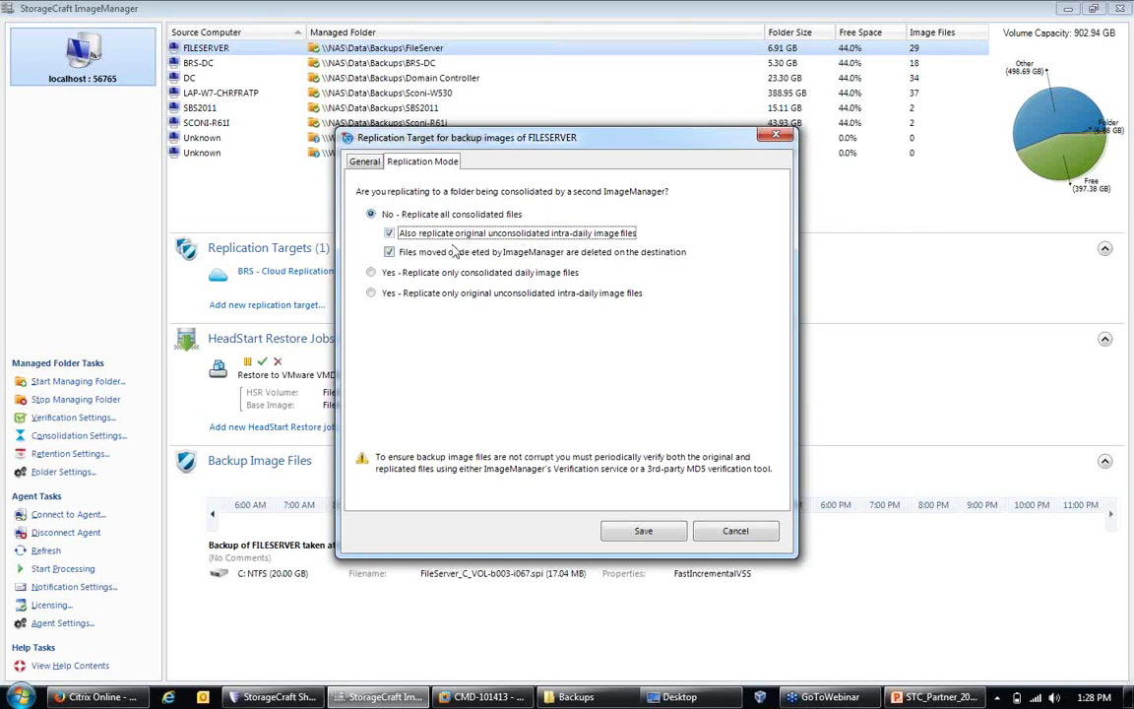
left_click(389, 252)
left_click(389, 252)
Step: Discard the Replication Target changes and begin a new HeadStart Restore job for FILESERVER
left_click(737, 532)
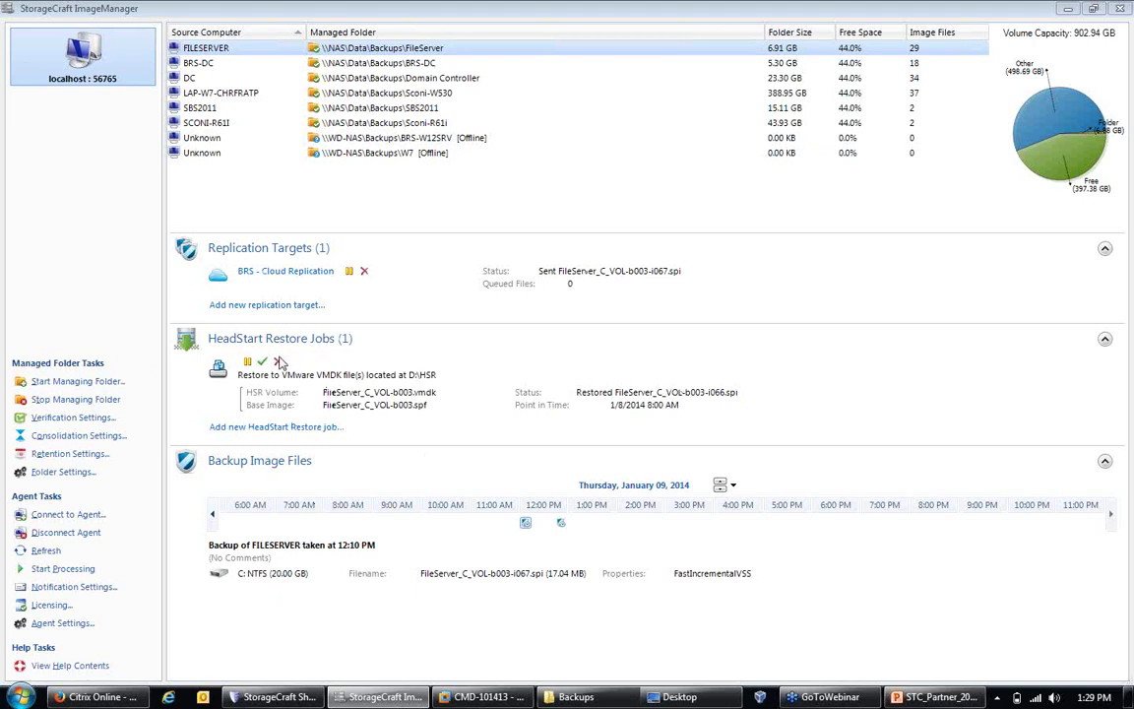
left_click(288, 427)
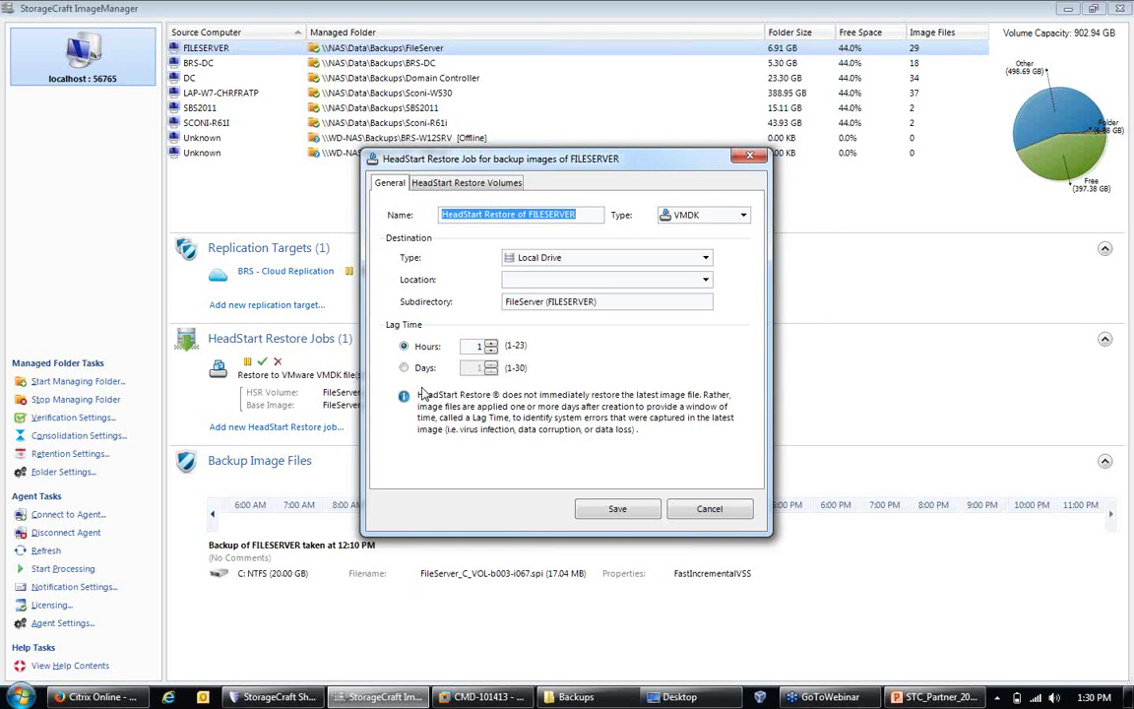
left_click(696, 223)
left_click(692, 252)
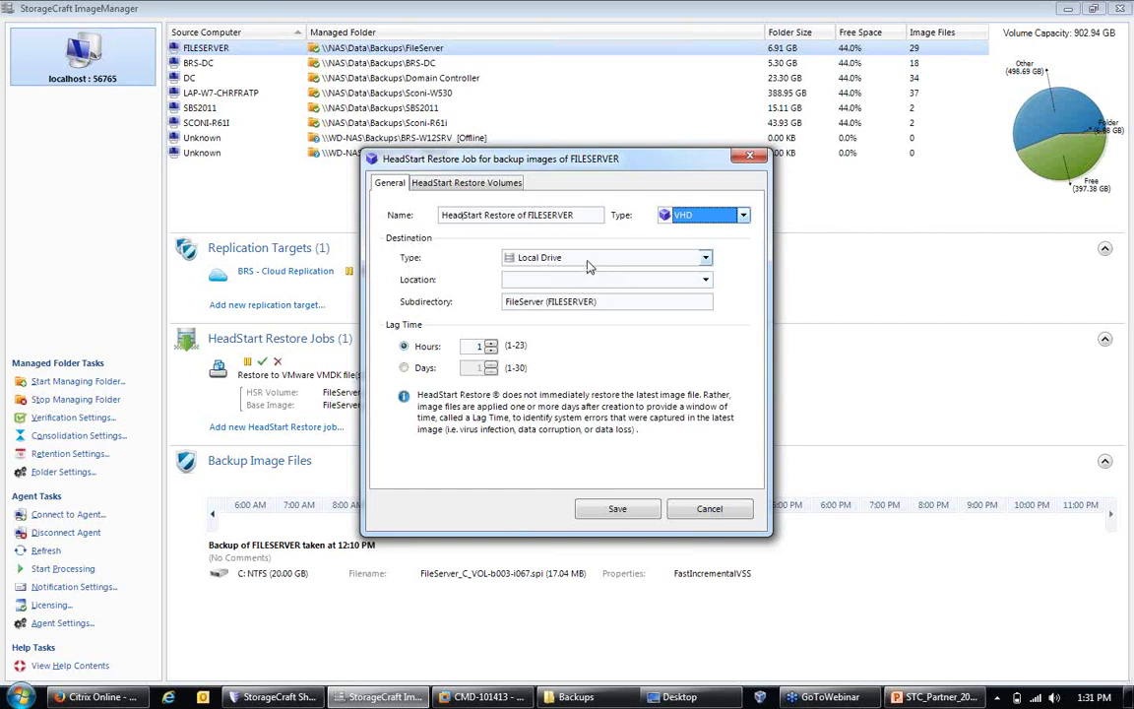
left_click(675, 215)
left_click(679, 240)
Step: Switch the restore job to VHD on a Network Drive, then back to VMDK on a Local Drive
left_click(704, 214)
left_click(690, 243)
left_click(567, 257)
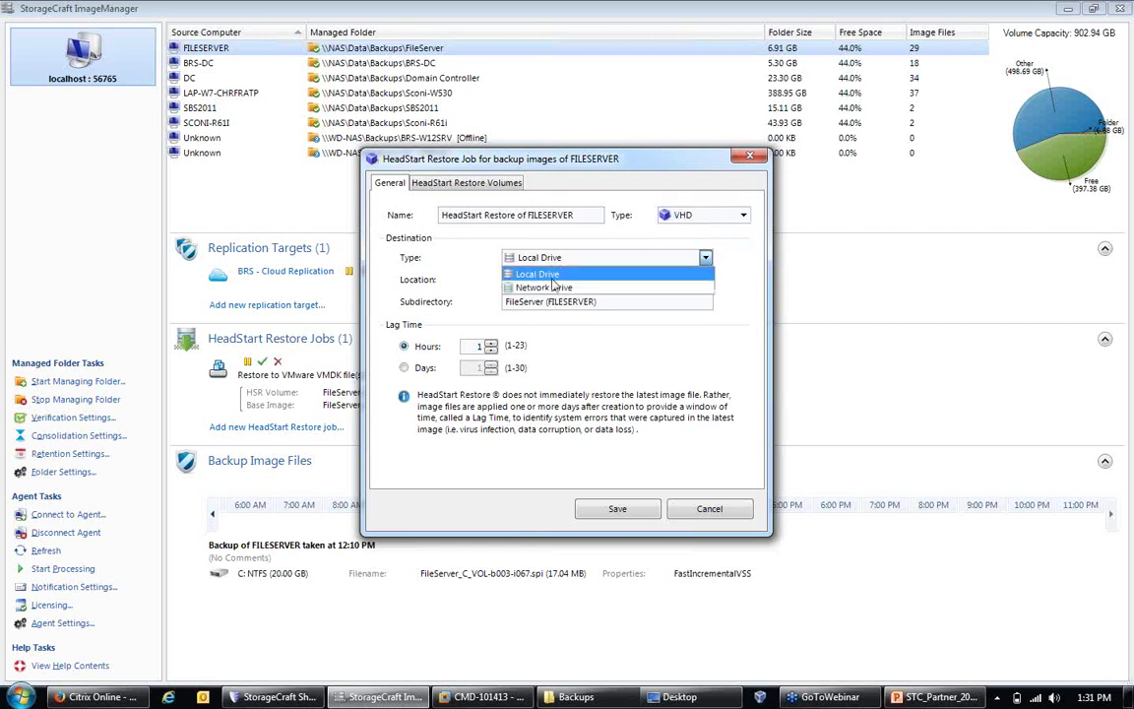
left_click(547, 286)
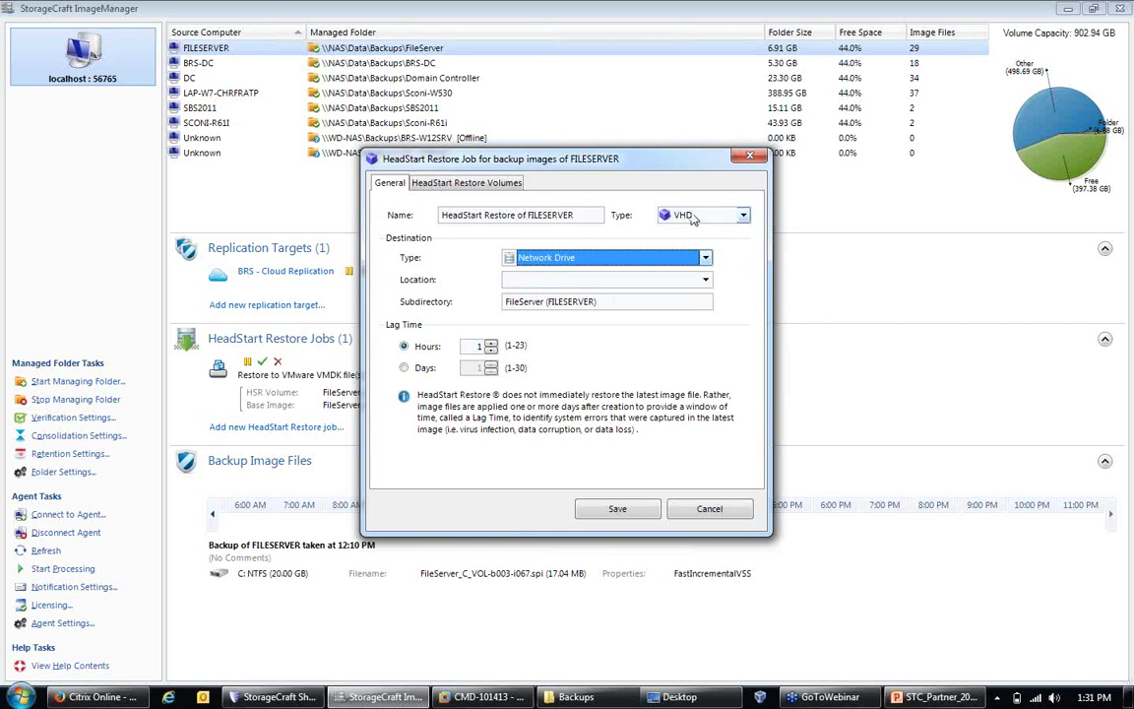
left_click(618, 259)
left_click(591, 274)
left_click(682, 215)
left_click(690, 234)
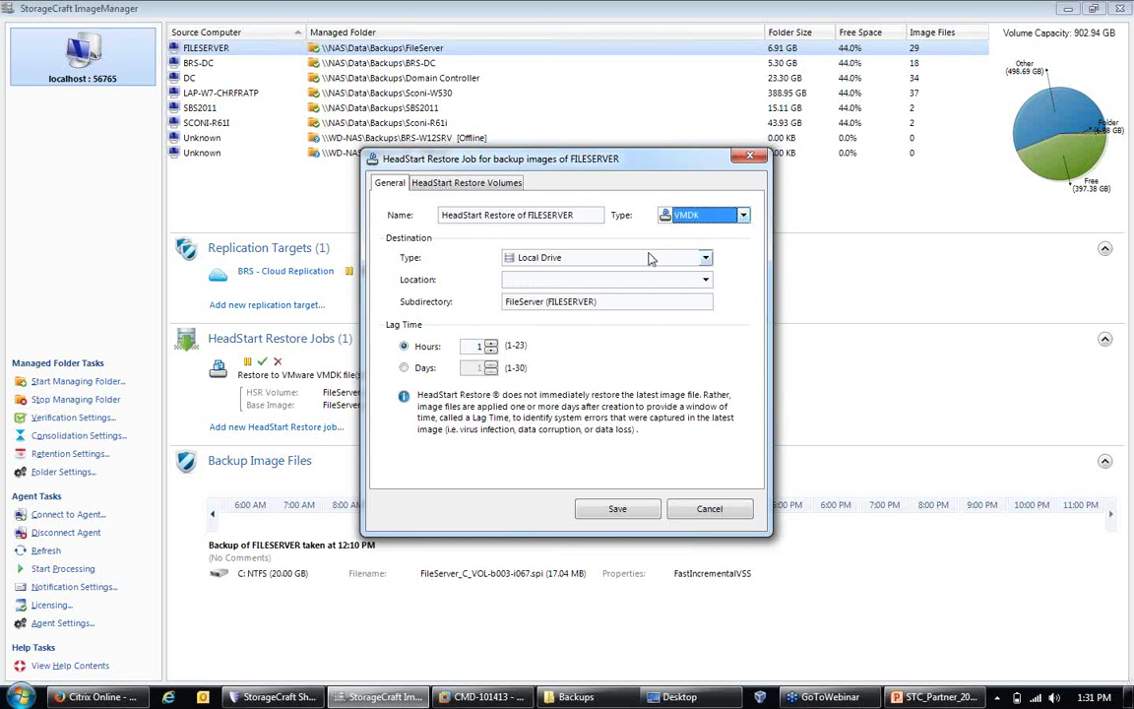
Step: Set the destination to VMware ESX/ESXi Server, then try VHD with Local and Network Drive destinations
left_click(650, 258)
left_click(559, 301)
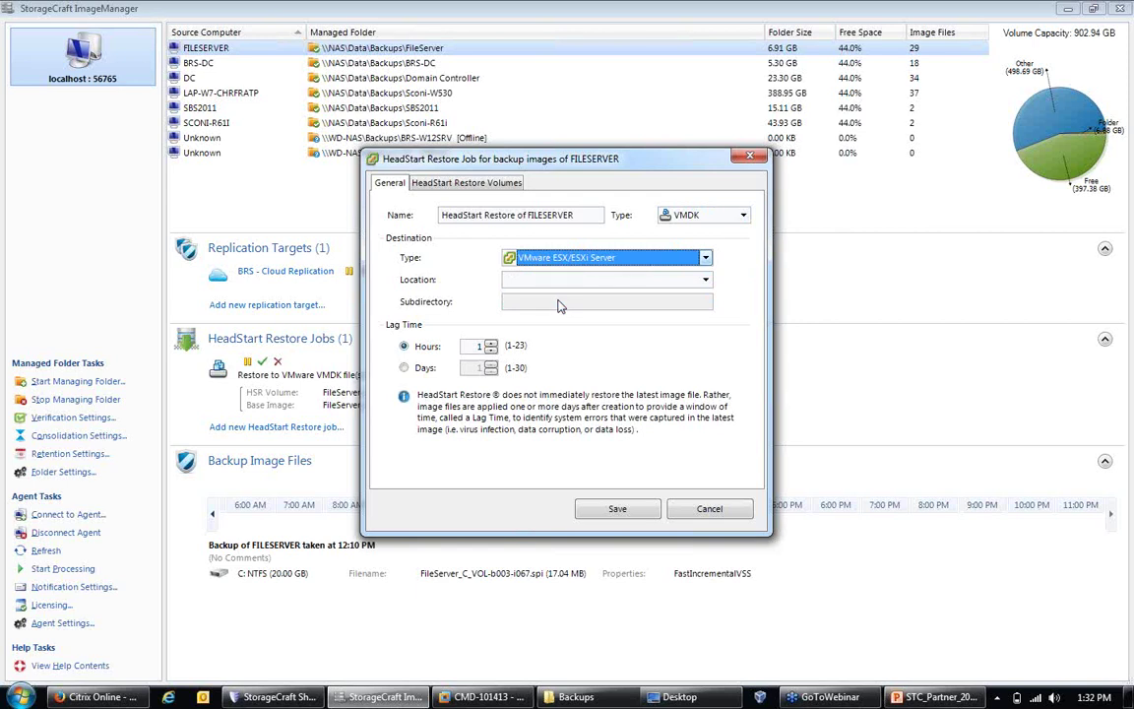
left_click(678, 215)
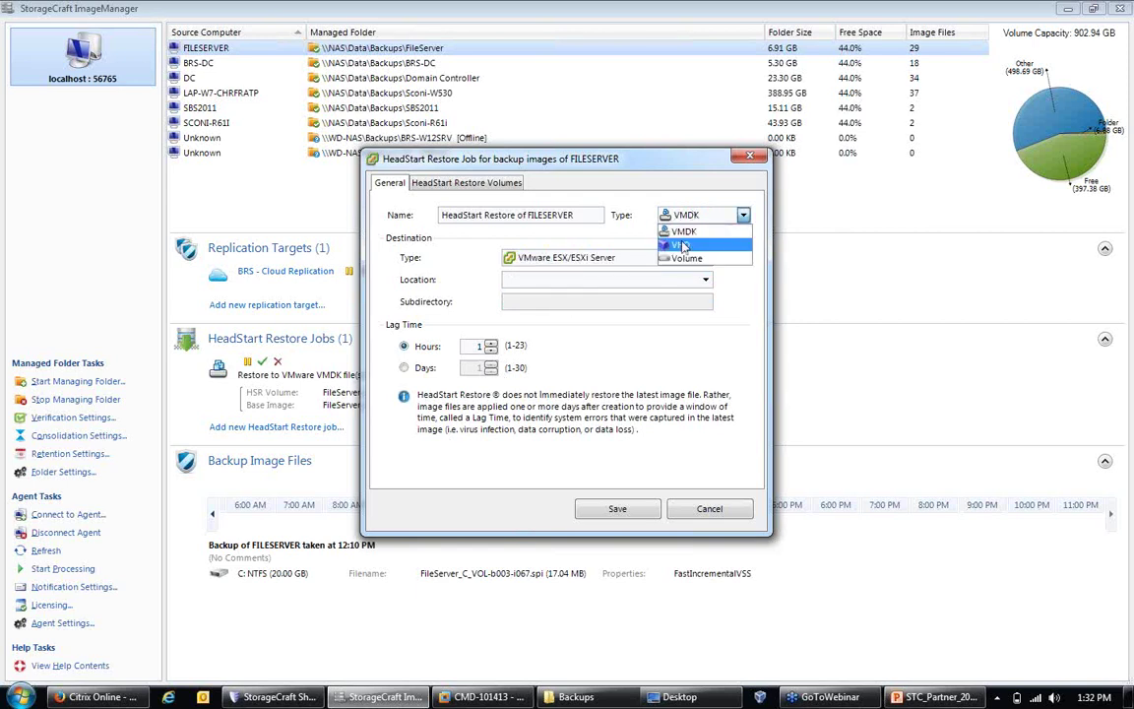
left_click(669, 236)
left_click(630, 258)
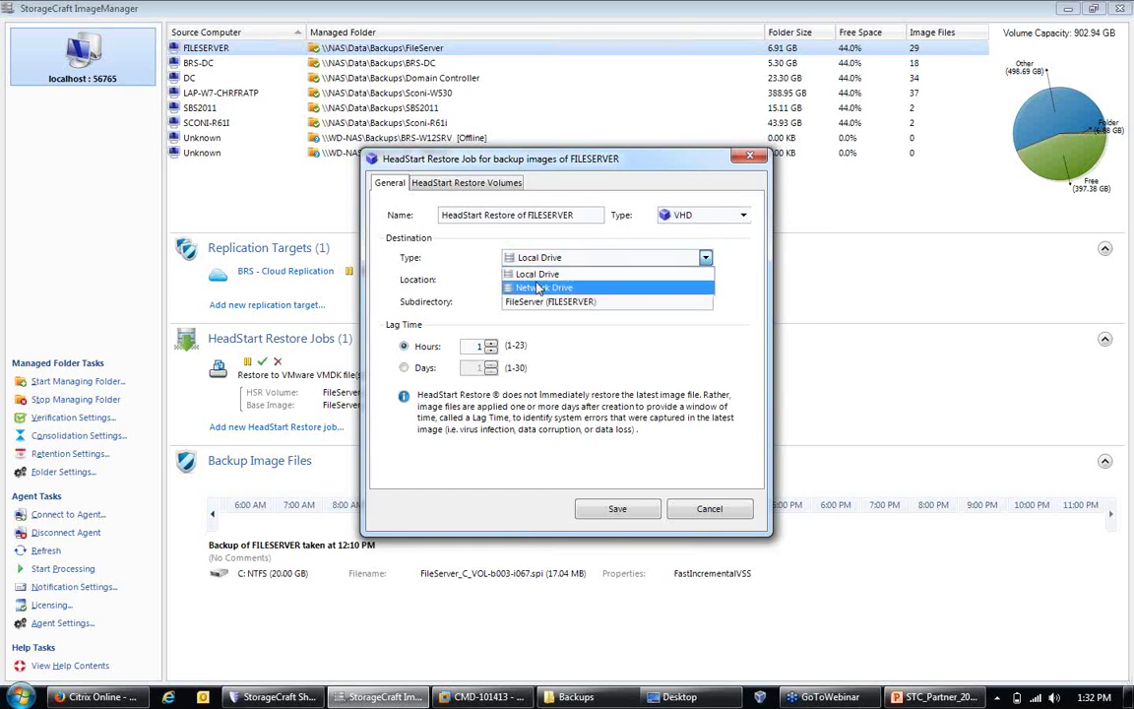
left_click(538, 274)
left_click(540, 258)
left_click(538, 287)
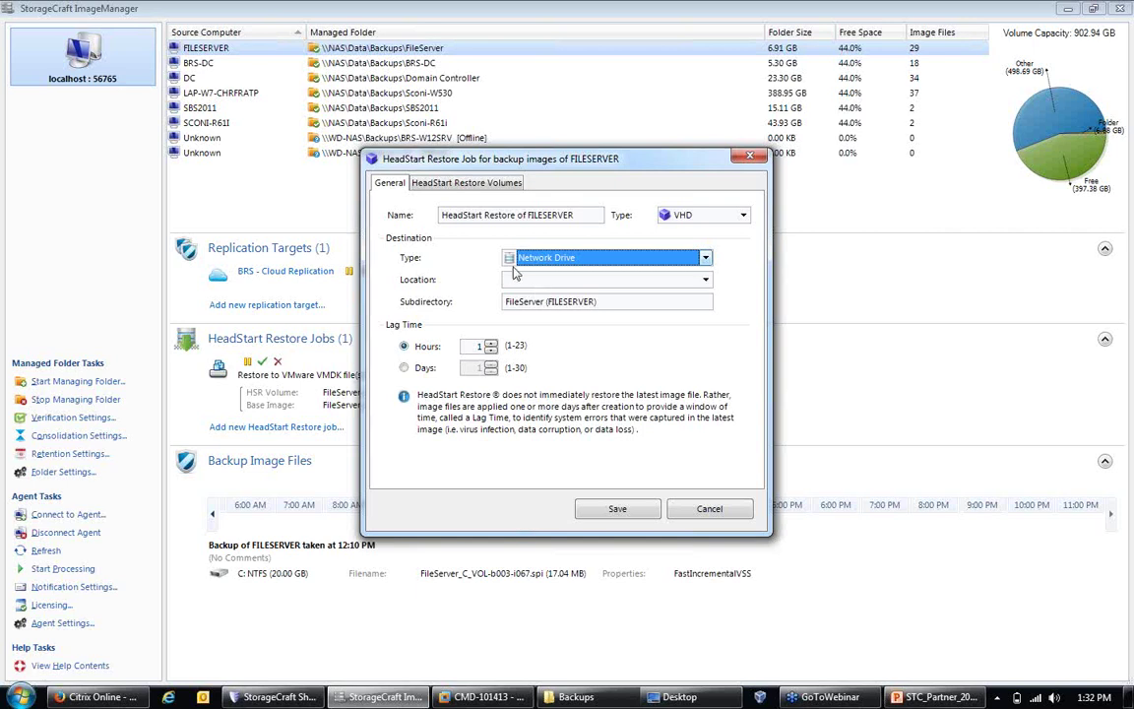
Step: Return the image type to VMDK with a VMware ESX/ESXi Server destination
left_click(635, 257)
left_click(670, 211)
left_click(679, 214)
left_click(682, 231)
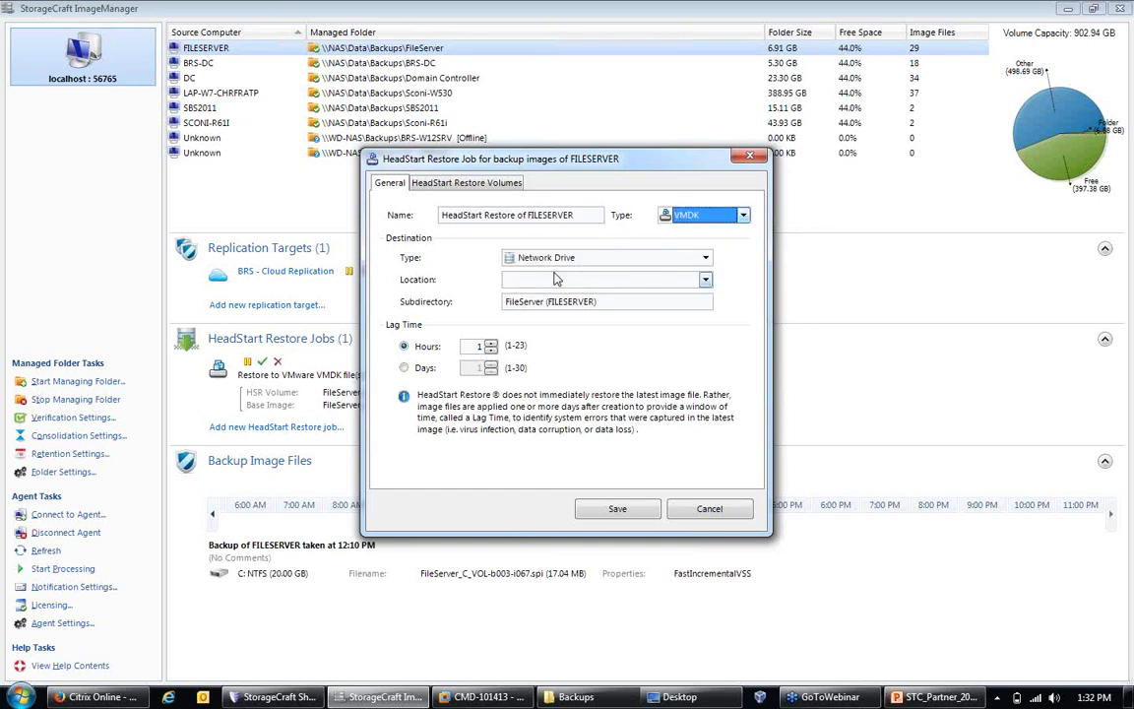
left_click(591, 257)
left_click(549, 305)
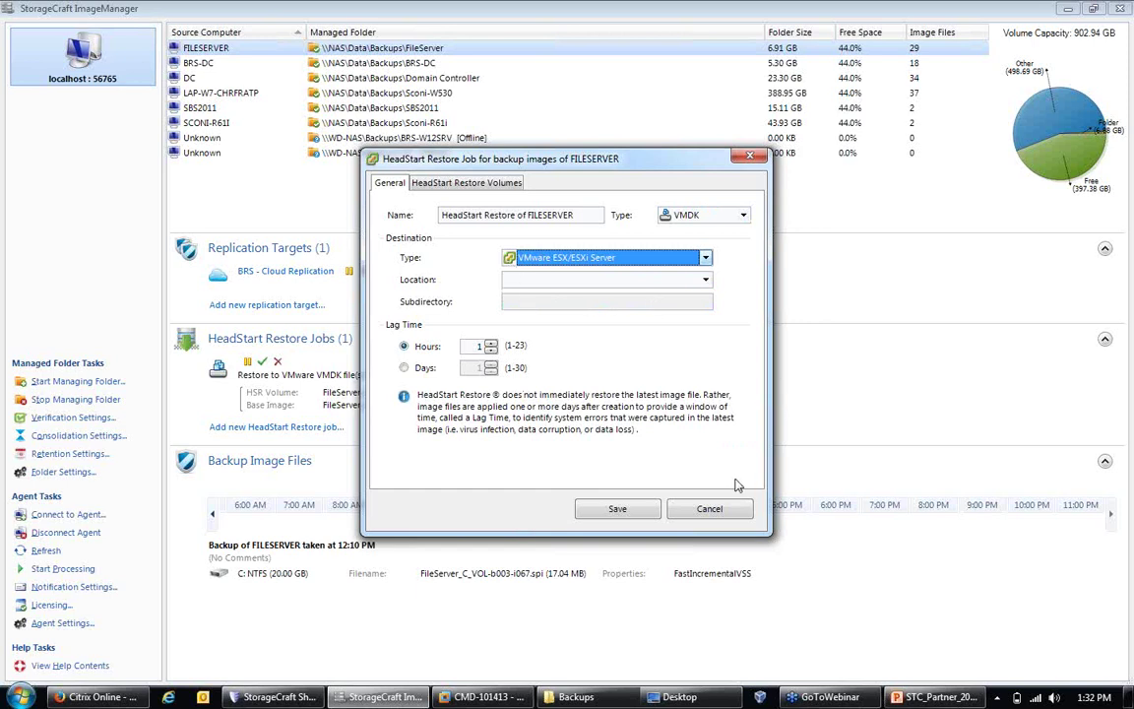
Step: Close the HeadStart Restore Job dialog without saving the new job
left_click(719, 509)
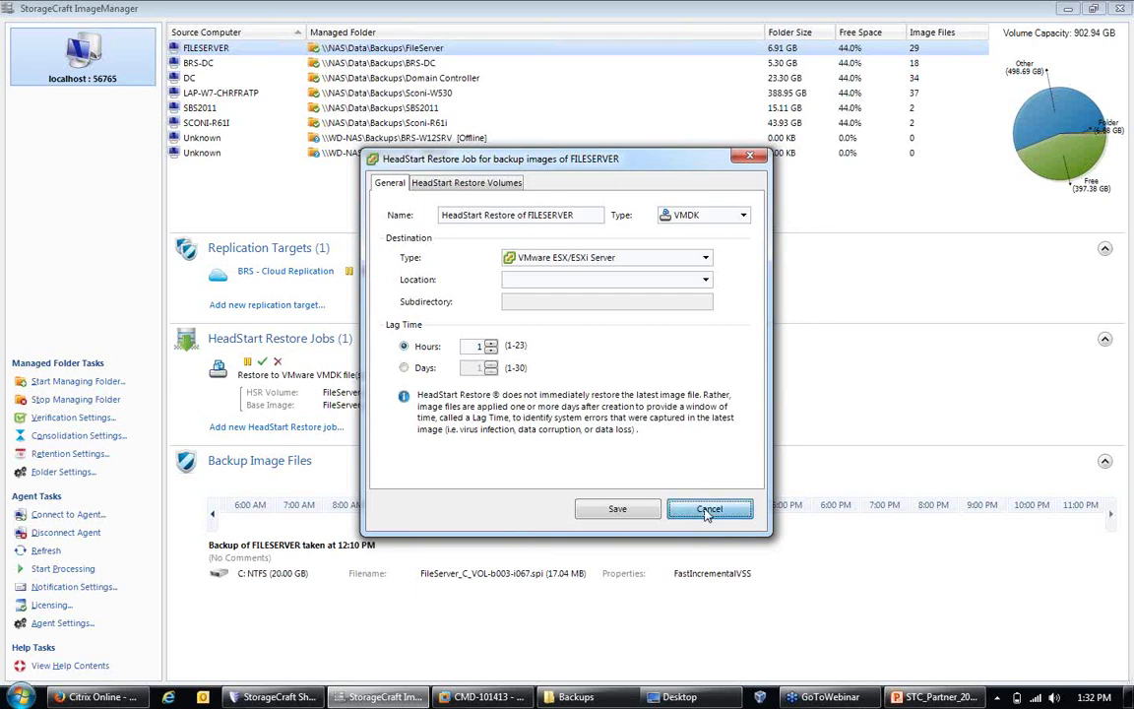
left_click(706, 512)
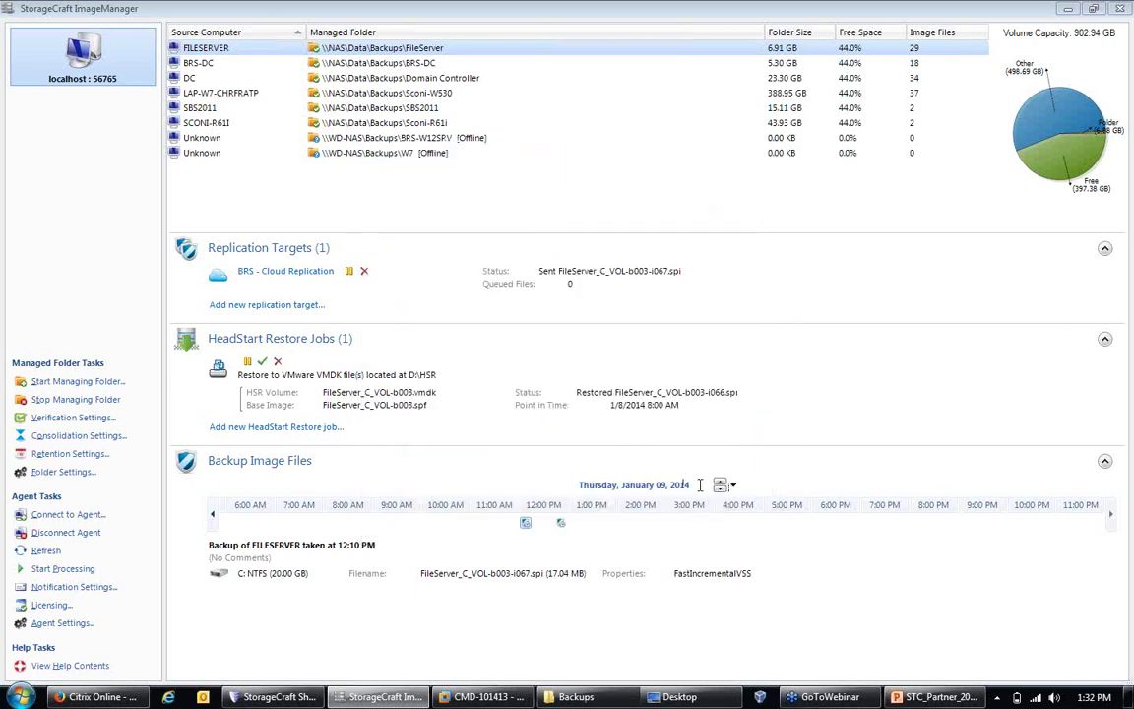